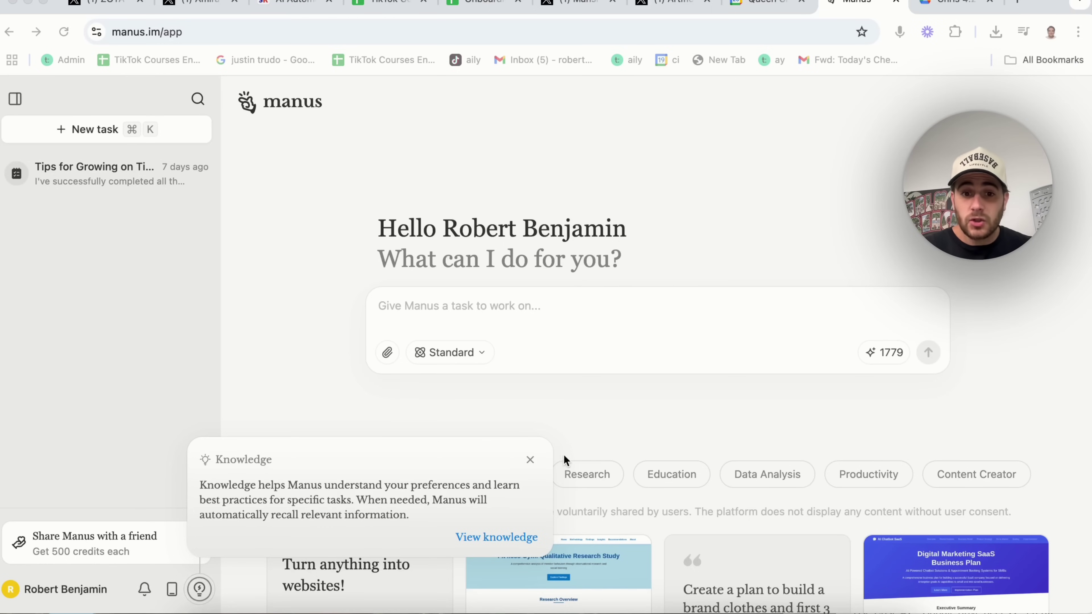
# Step: Dismiss the Knowledge tip and open the Standard reasoning-effort choices in the task box
pyautogui.click(530, 460)
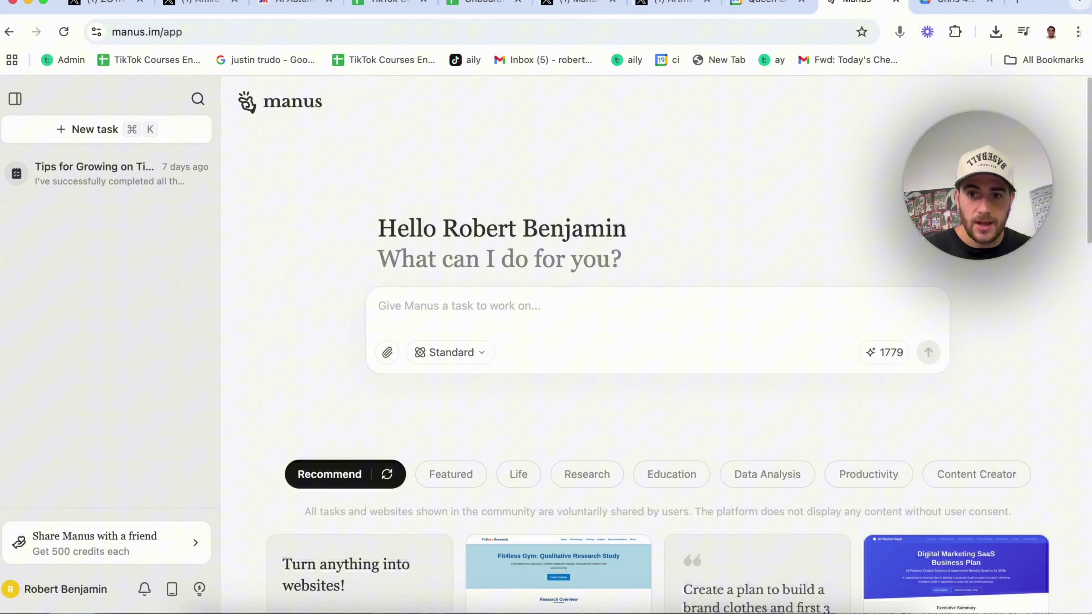
pyautogui.click(620, 338)
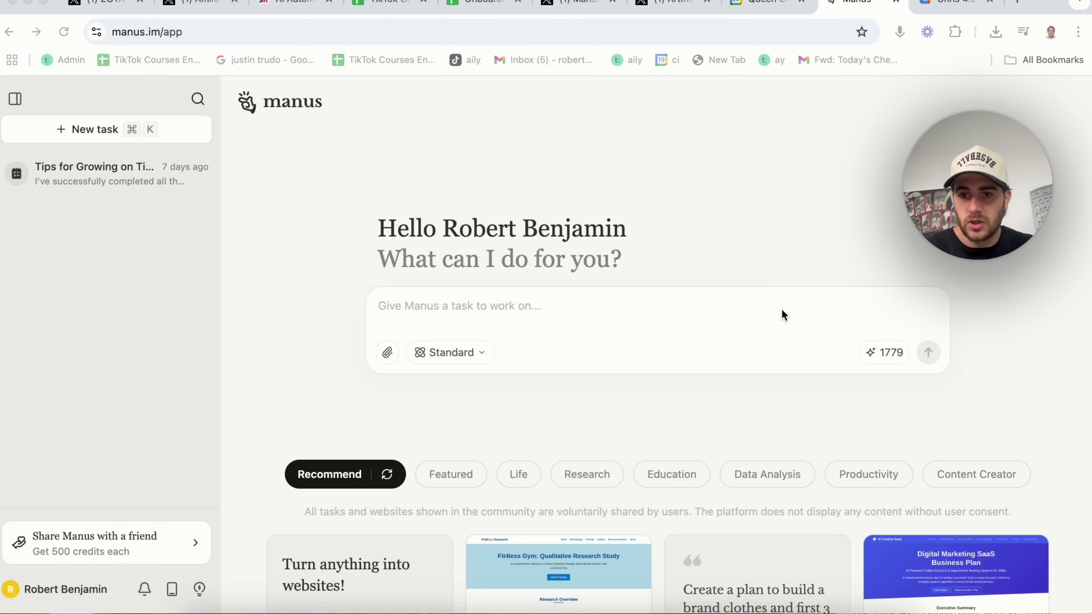
pyautogui.moveTo(875, 353)
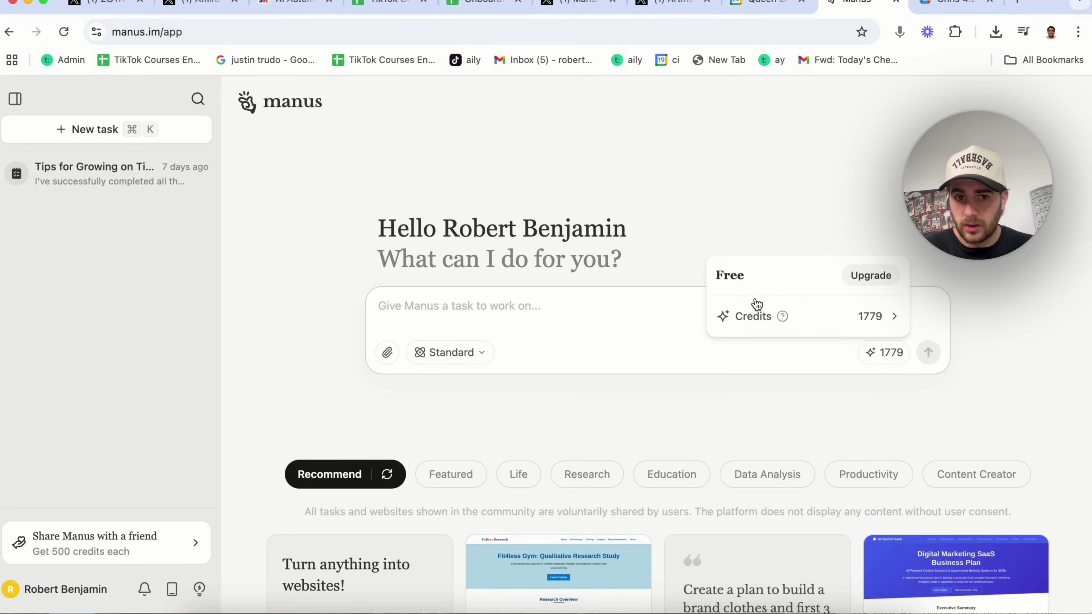
pyautogui.click(465, 352)
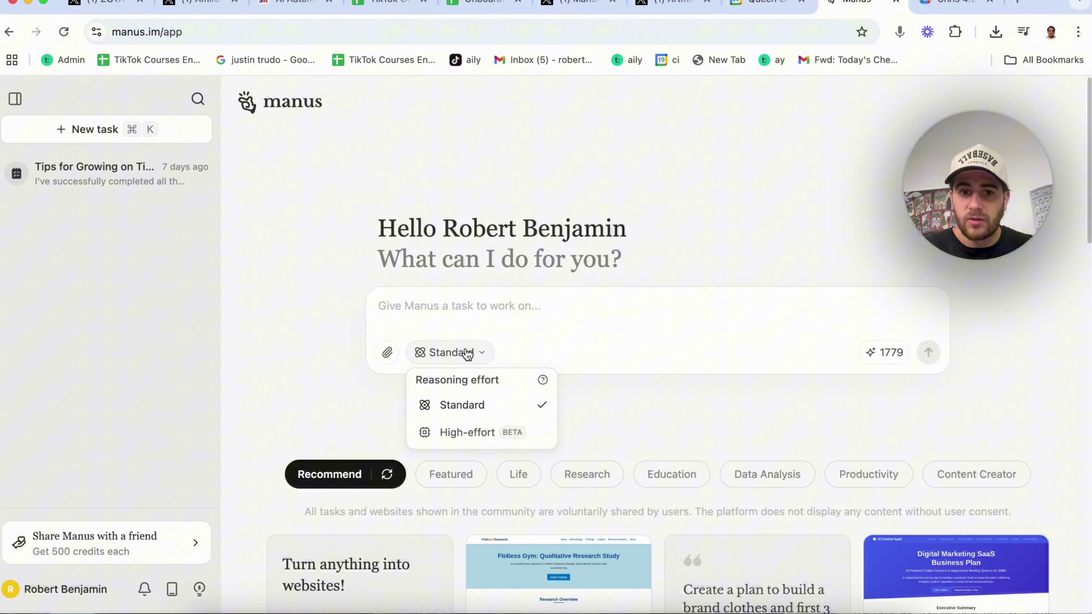
# Step: Show the options for attaching local or Google Drive files
pyautogui.moveTo(543, 378)
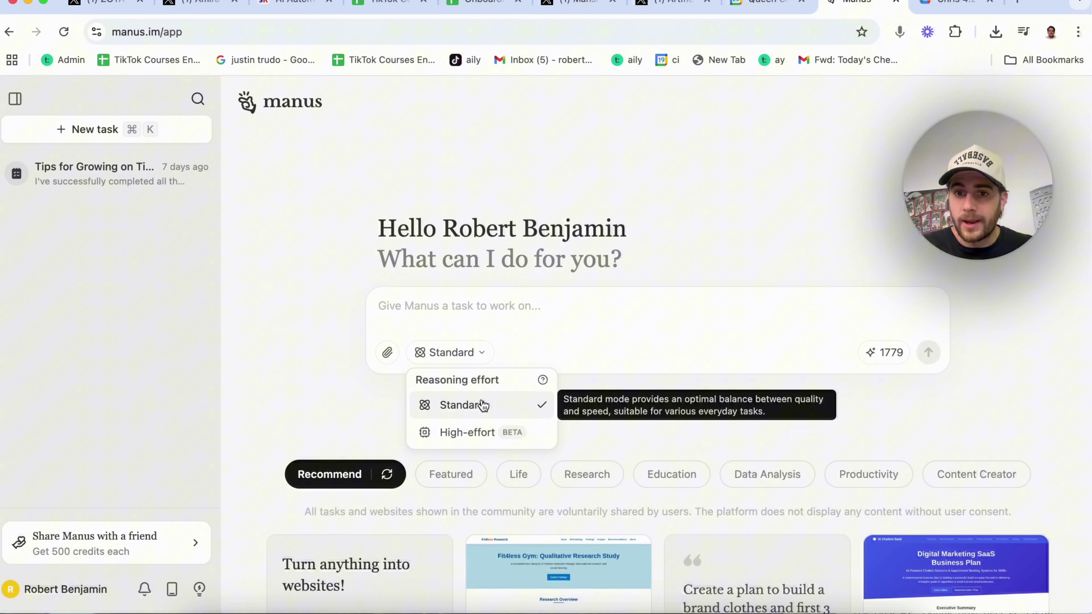
pyautogui.moveTo(884, 363)
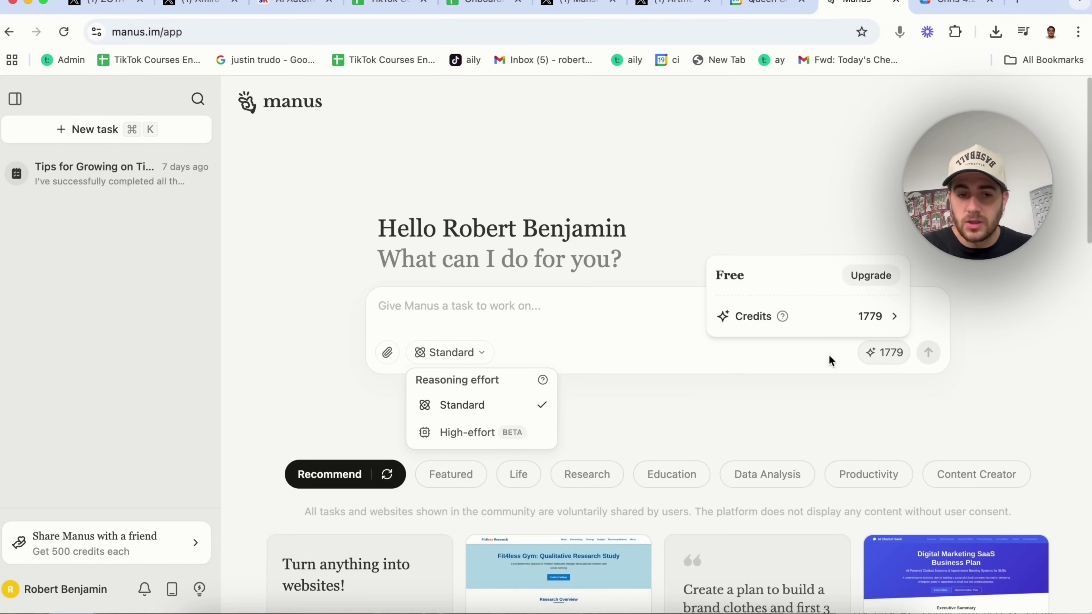
pyautogui.click(382, 352)
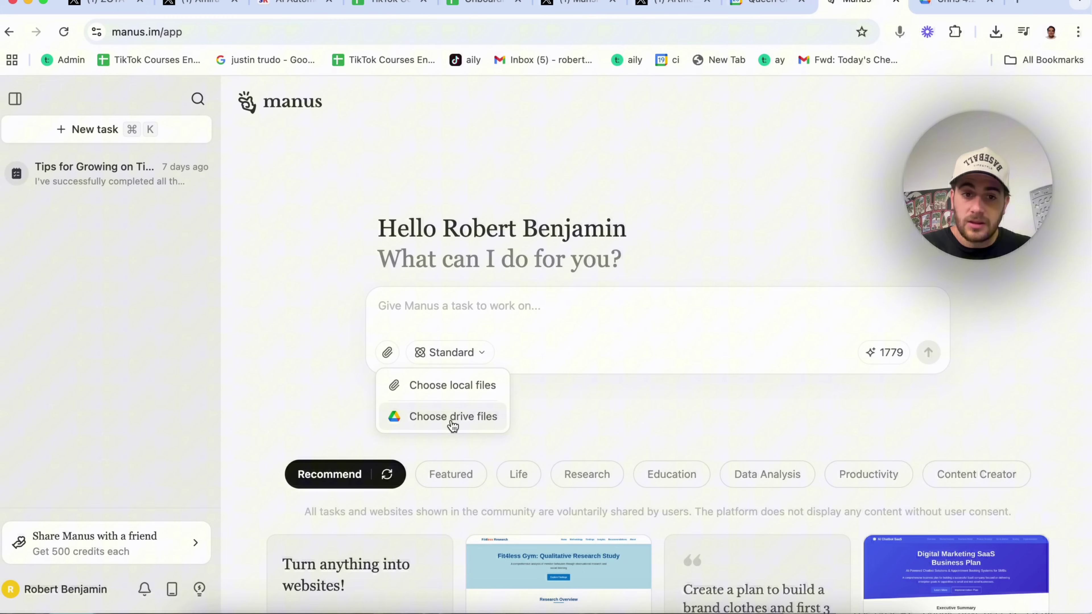
# Step: Close the attach menu and preview the Fit4less Qualitative Research example, then return to Manus
pyautogui.click(310, 412)
pyautogui.scroll(-10, 305, 411)
pyautogui.scroll(8, 307, 417)
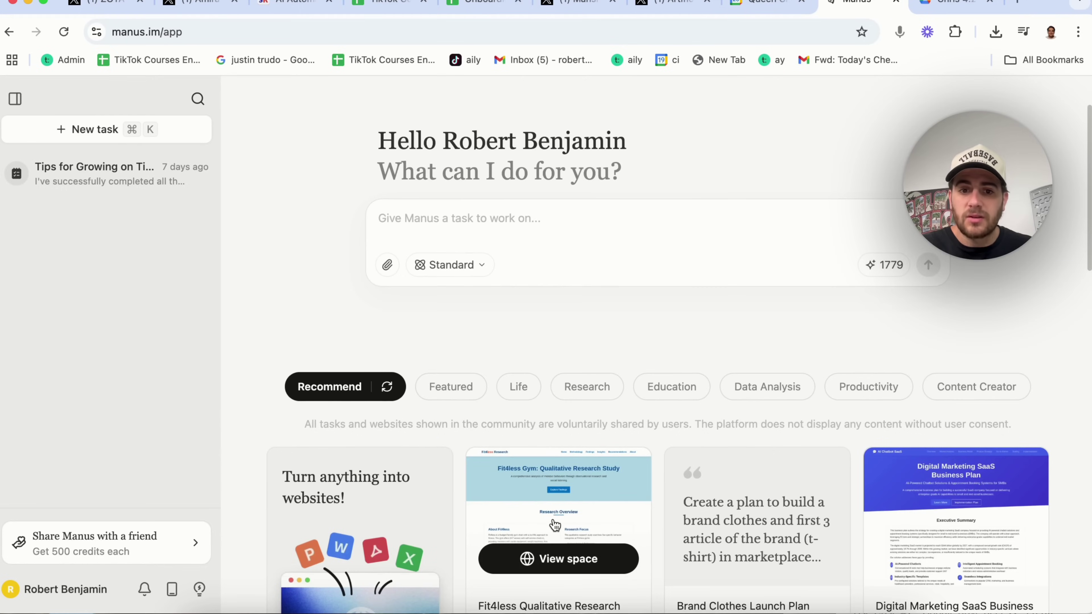
pyautogui.click(550, 521)
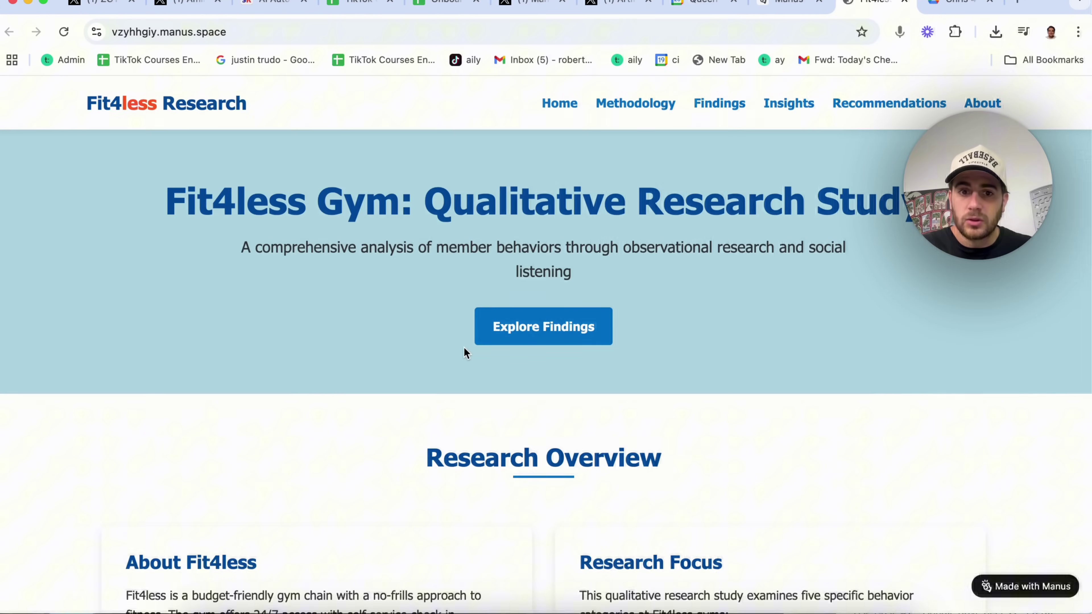
pyautogui.click(785, 10)
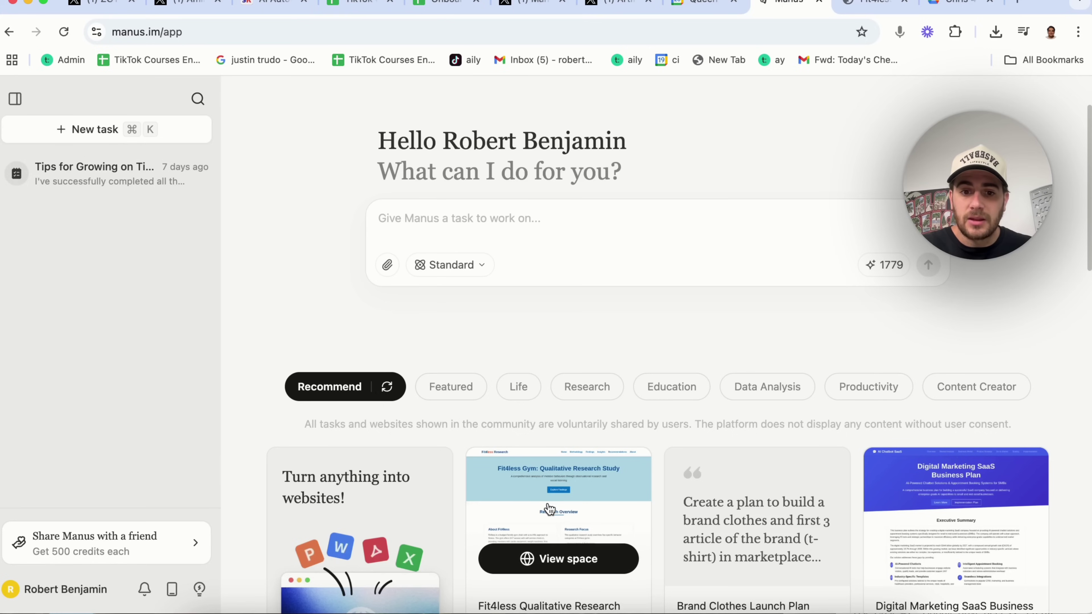
# Step: Refresh community examples and browse Content Creator, Productivity, Data Analysis, ending on Education
pyautogui.scroll(-2, 550, 509)
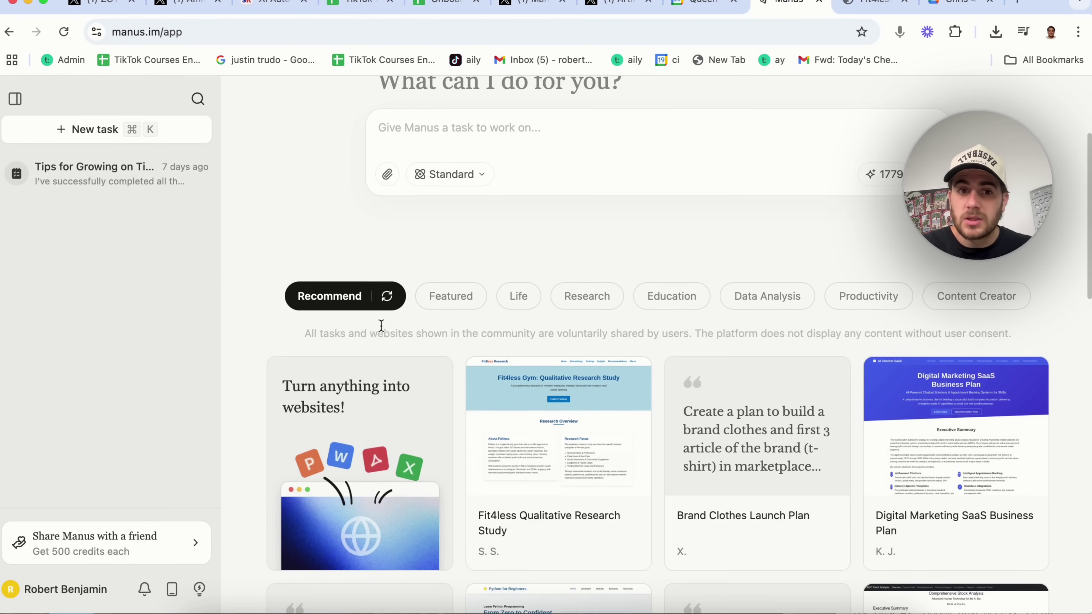
pyautogui.scroll(3, 386, 299)
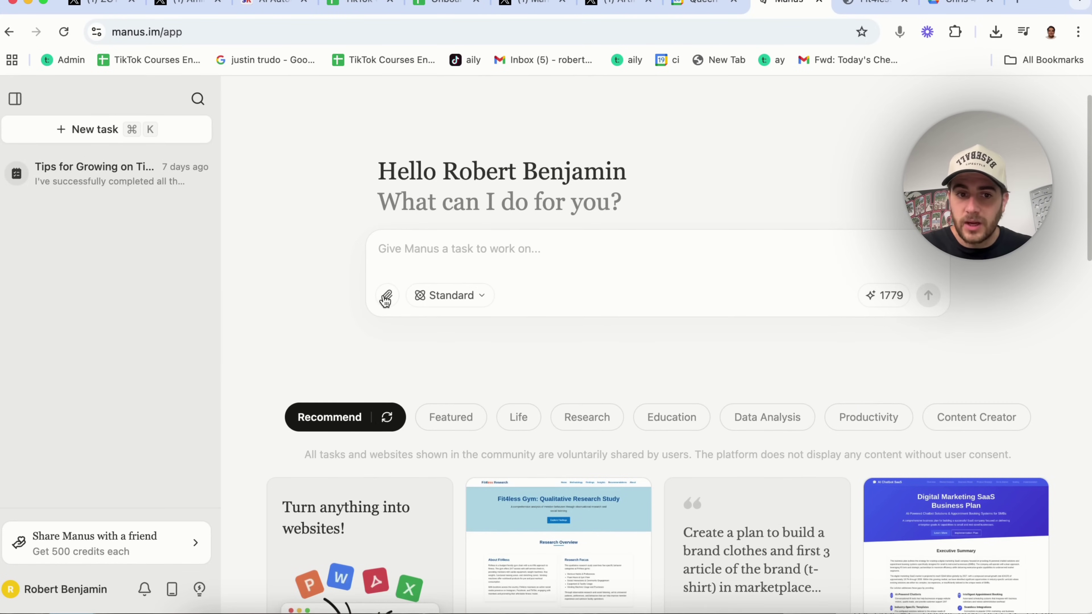
pyautogui.click(378, 428)
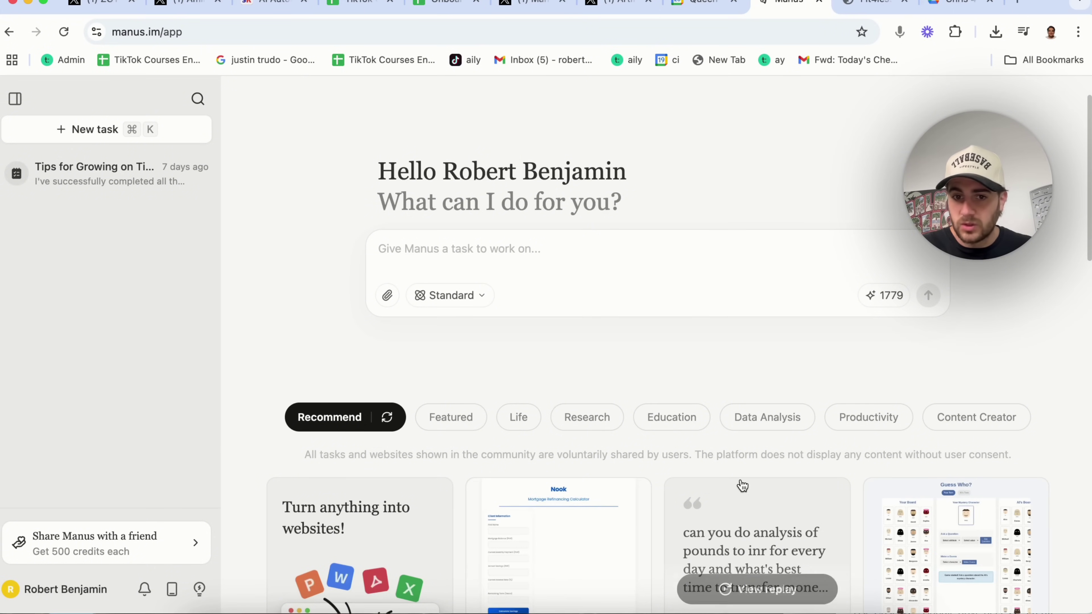
pyautogui.click(795, 416)
pyautogui.click(856, 417)
pyautogui.click(1008, 420)
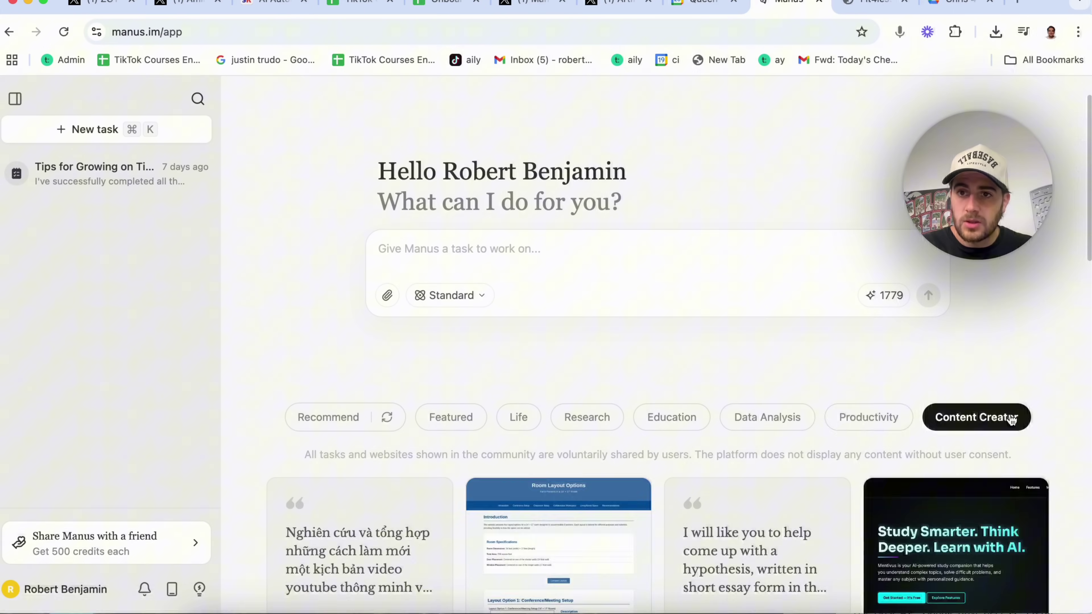
pyautogui.click(873, 418)
pyautogui.click(763, 418)
pyautogui.click(697, 428)
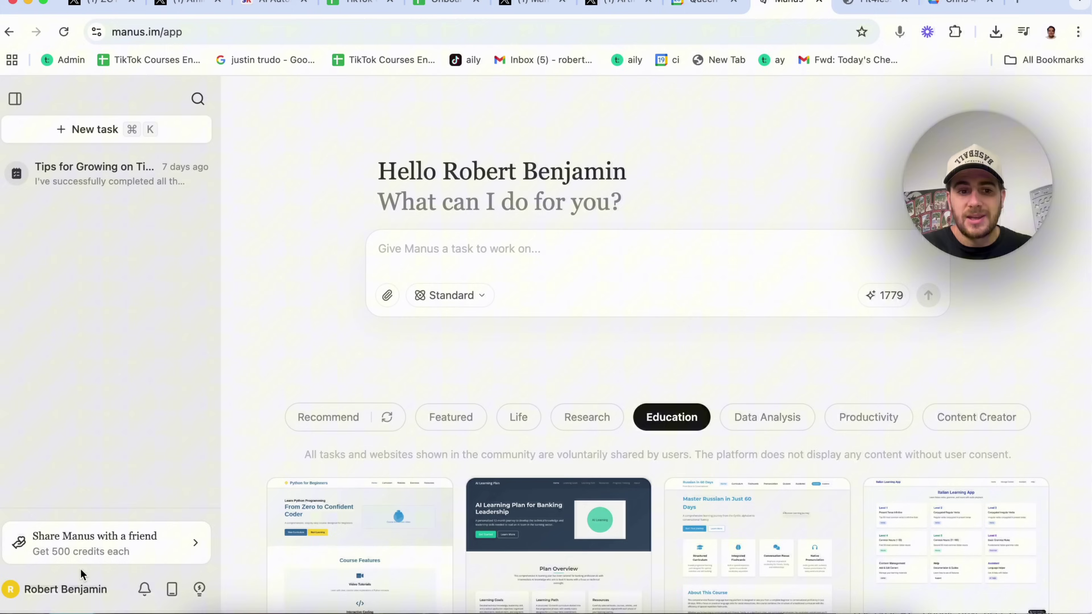
# Step: Open the Knowledge list, start a new entry, cancel it, and close the list
pyautogui.click(198, 589)
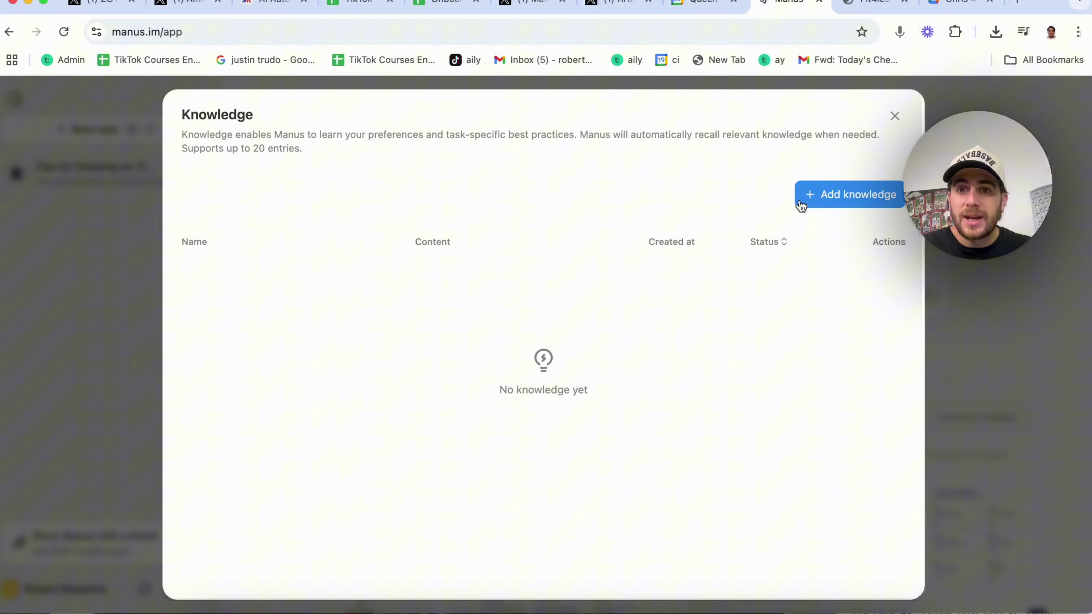
pyautogui.click(806, 194)
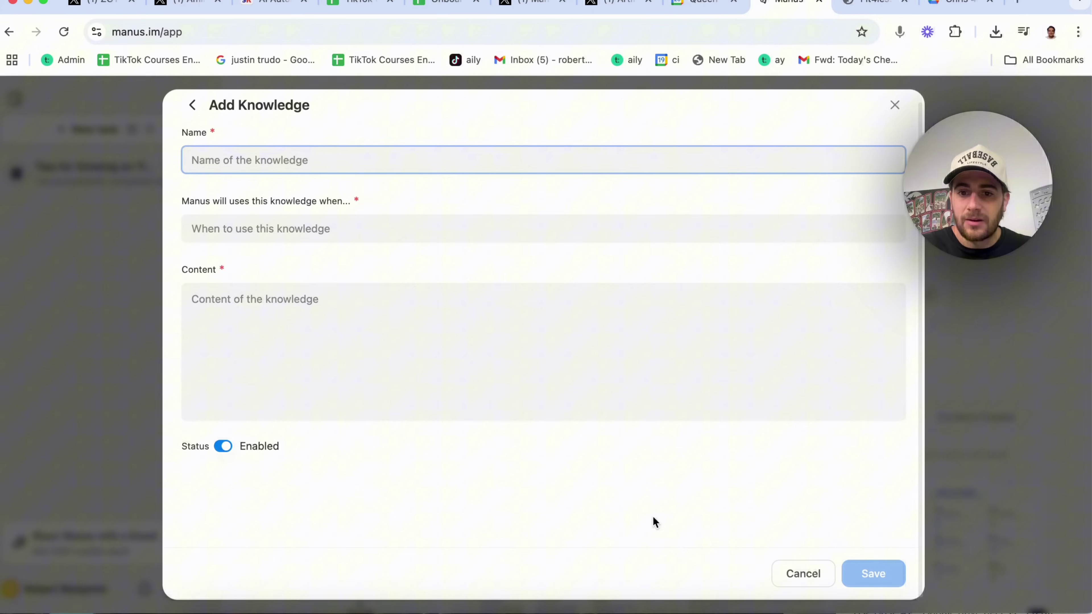
pyautogui.click(803, 583)
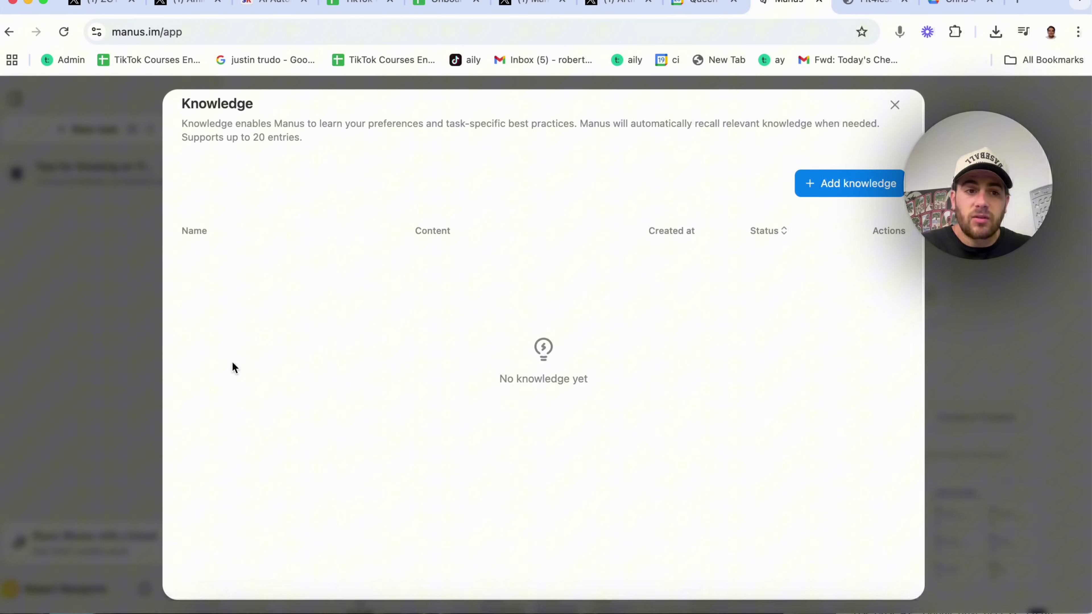
pyautogui.click(86, 415)
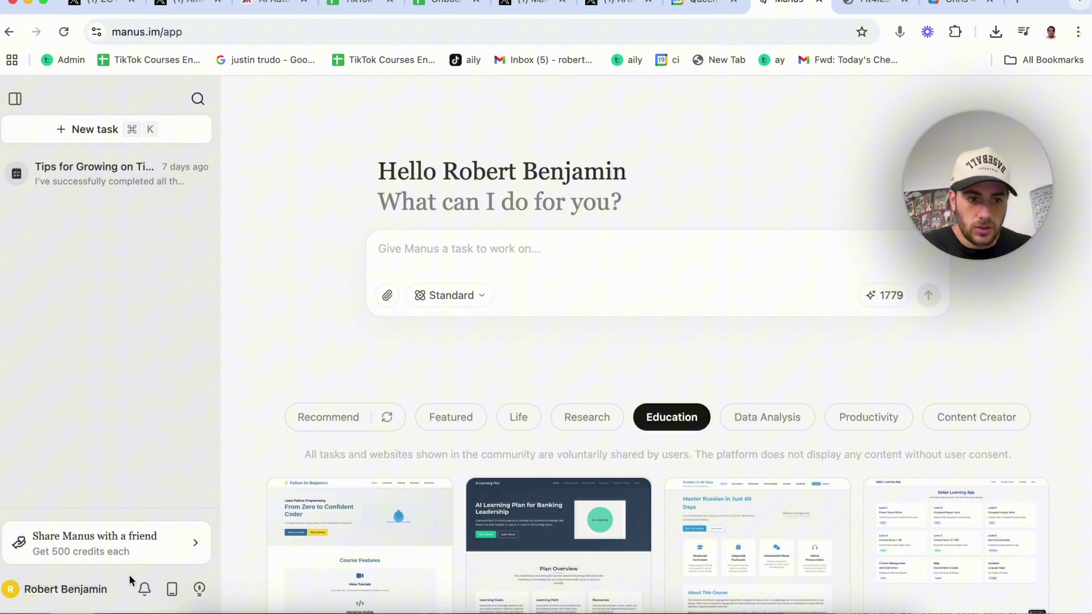
# Step: Open Settings from the account menu and review Account, Usage, Settings and Connected apps
pyautogui.click(64, 589)
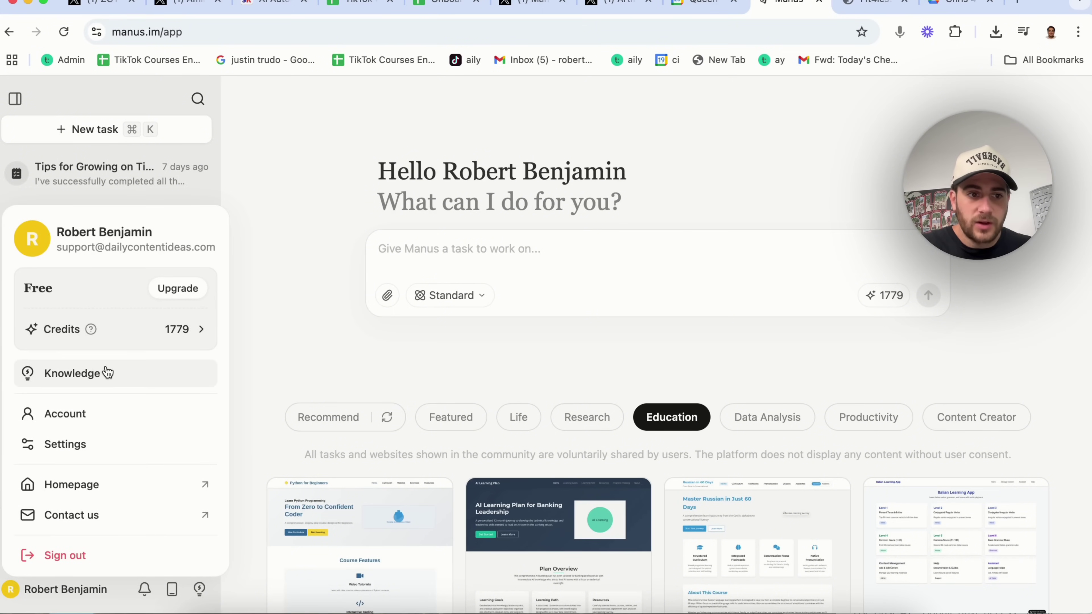
pyautogui.click(100, 454)
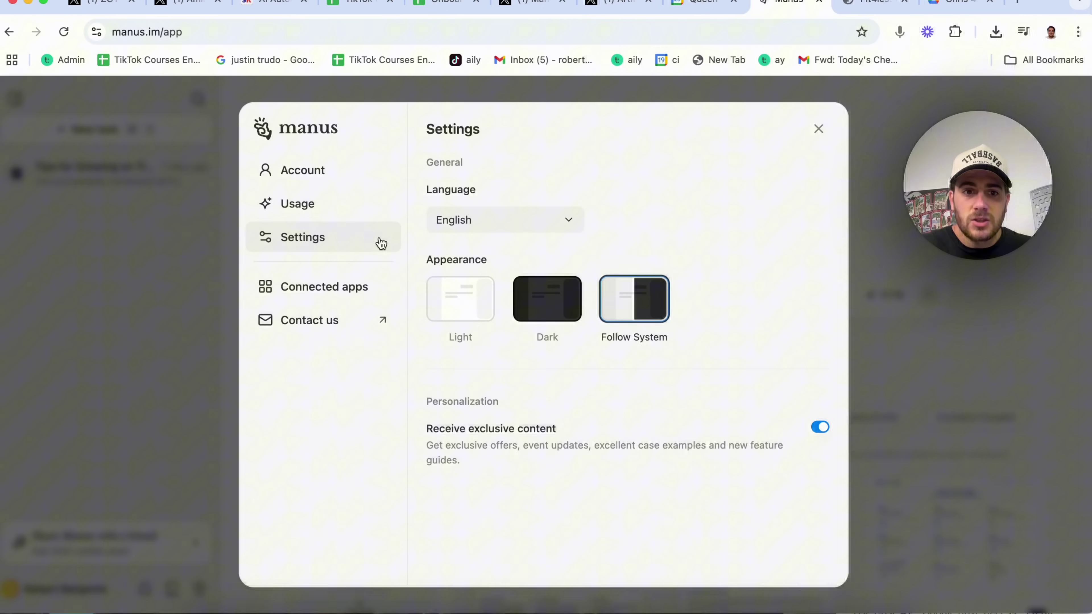
pyautogui.click(349, 180)
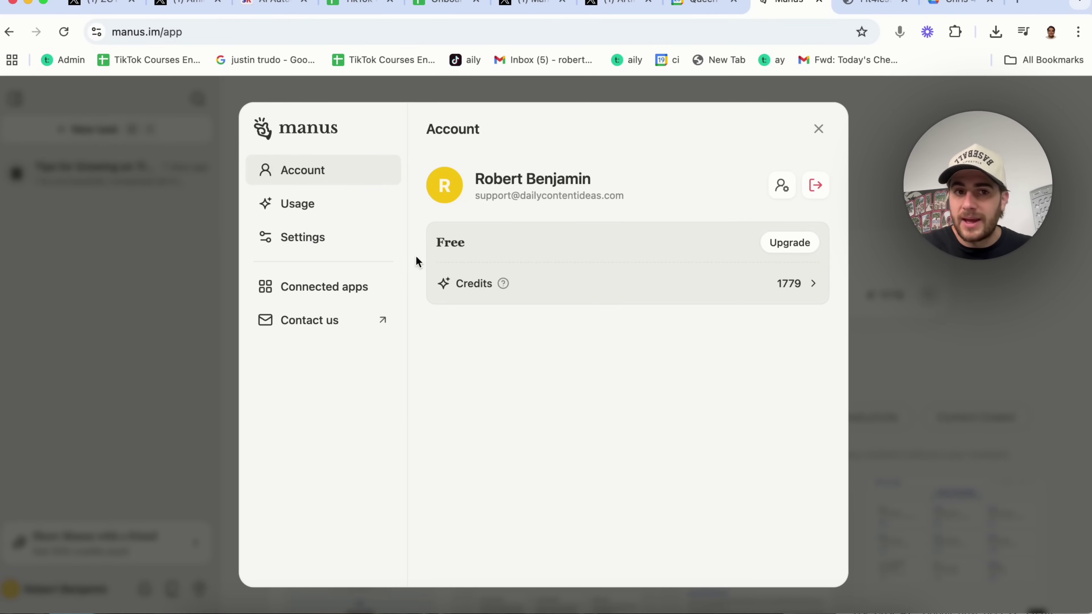
pyautogui.click(334, 195)
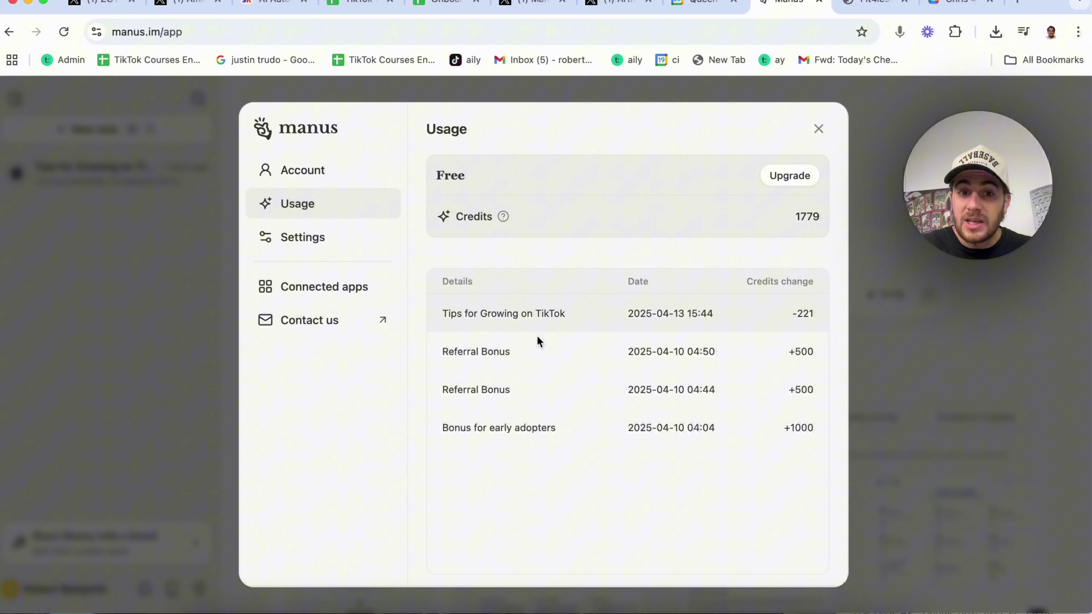
pyautogui.click(320, 236)
pyautogui.click(366, 297)
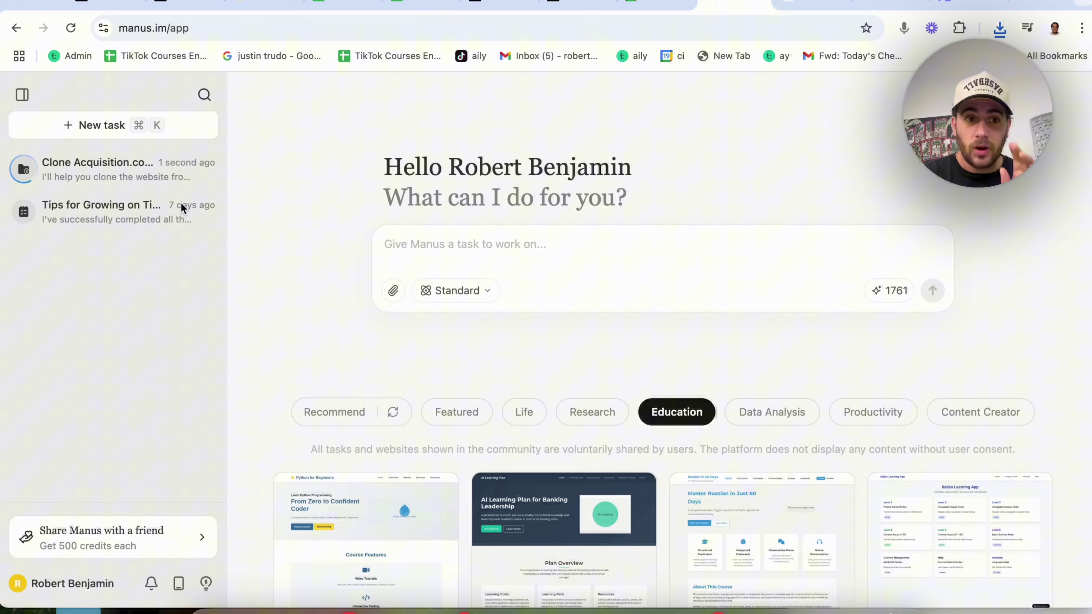
# Step: Open the 'Tips for Growing on TikTok' task and scroll through to its check-in message
pyautogui.click(122, 210)
pyautogui.scroll(20, 533, 245)
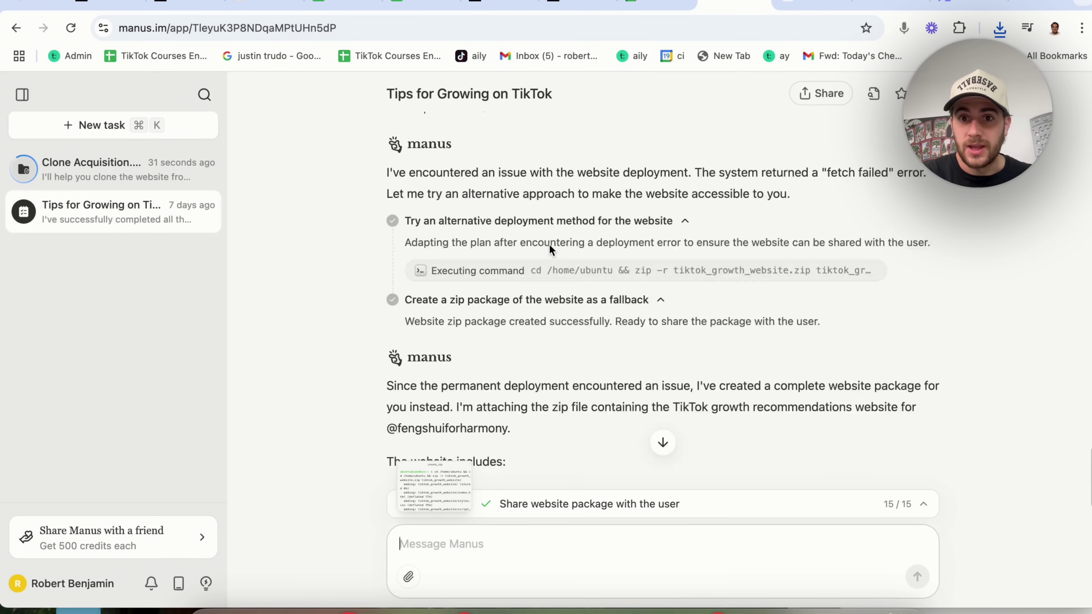
pyautogui.scroll(15, 551, 251)
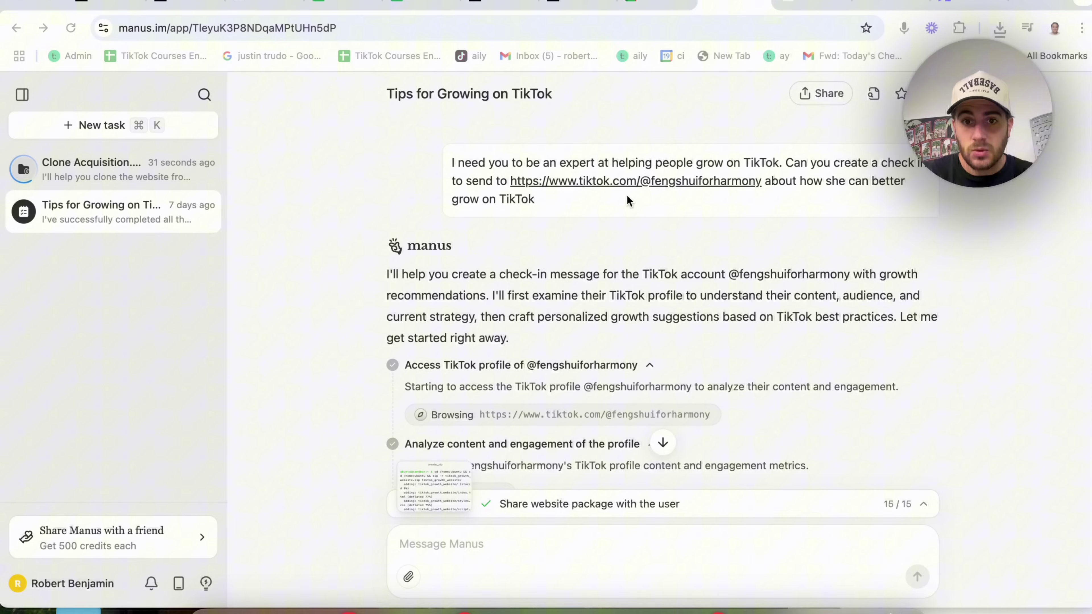
pyautogui.scroll(-1, 627, 195)
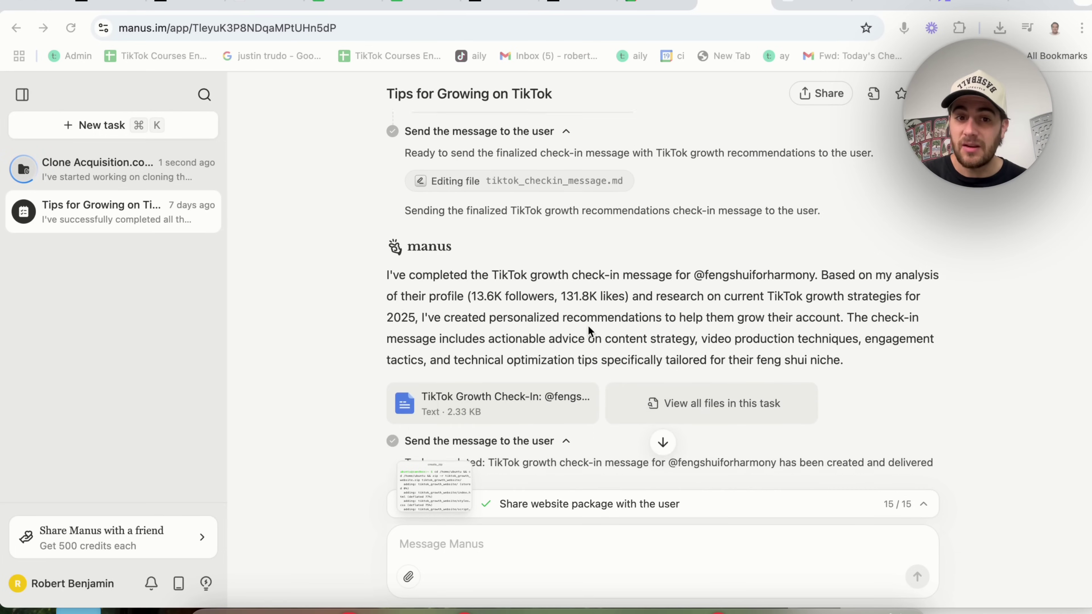
# Step: Open the task's file list, try the Images, Code files and Links filters, and settle on Documents
pyautogui.click(673, 383)
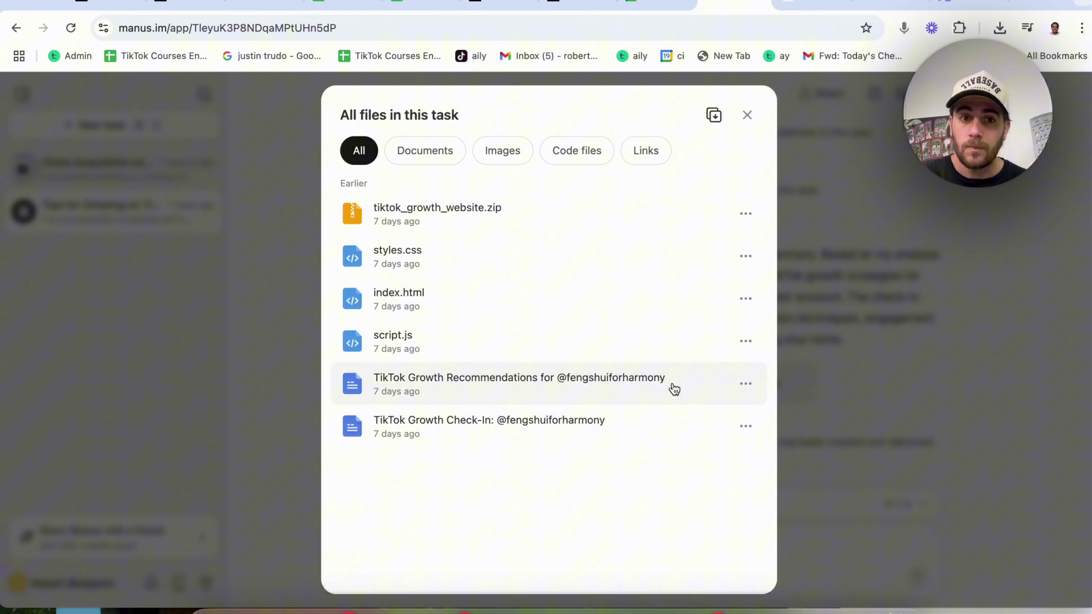
pyautogui.click(443, 149)
pyautogui.click(495, 154)
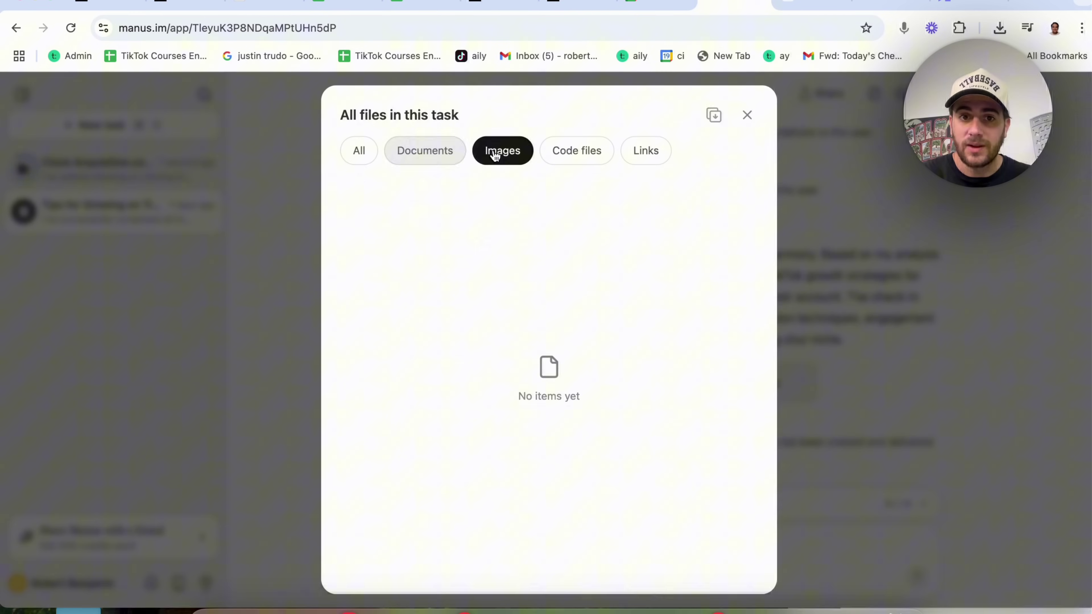
pyautogui.click(555, 154)
pyautogui.click(651, 160)
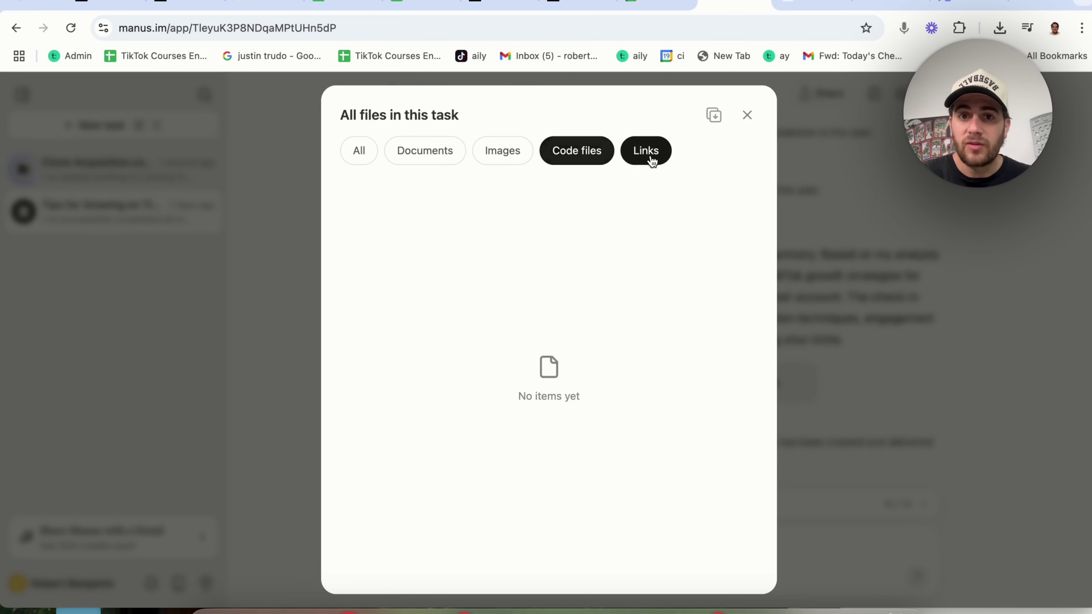
pyautogui.click(433, 157)
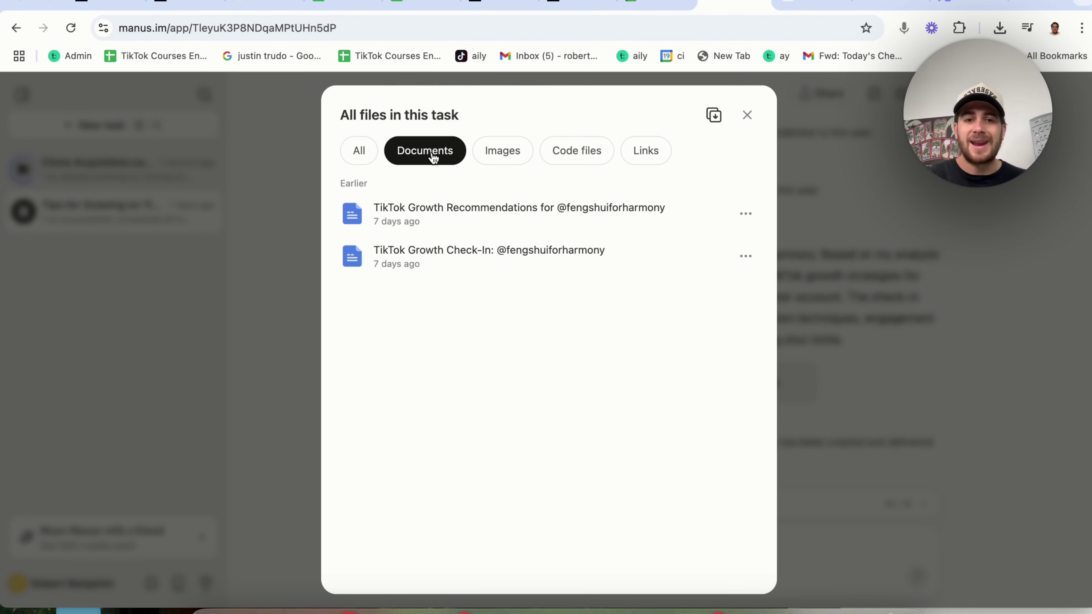
pyautogui.click(496, 256)
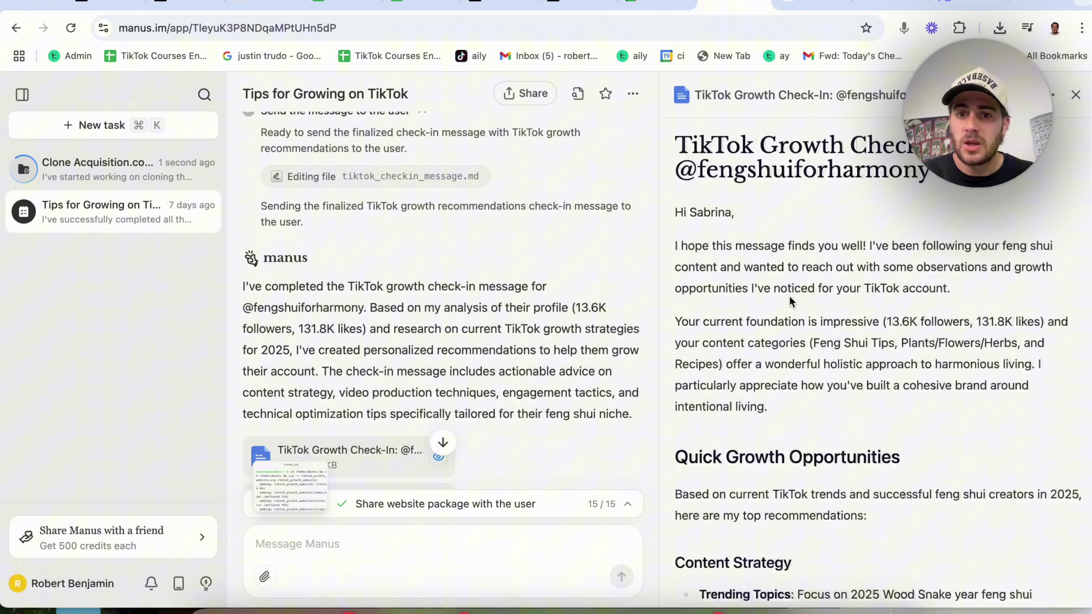
pyautogui.scroll(-1, 880, 301)
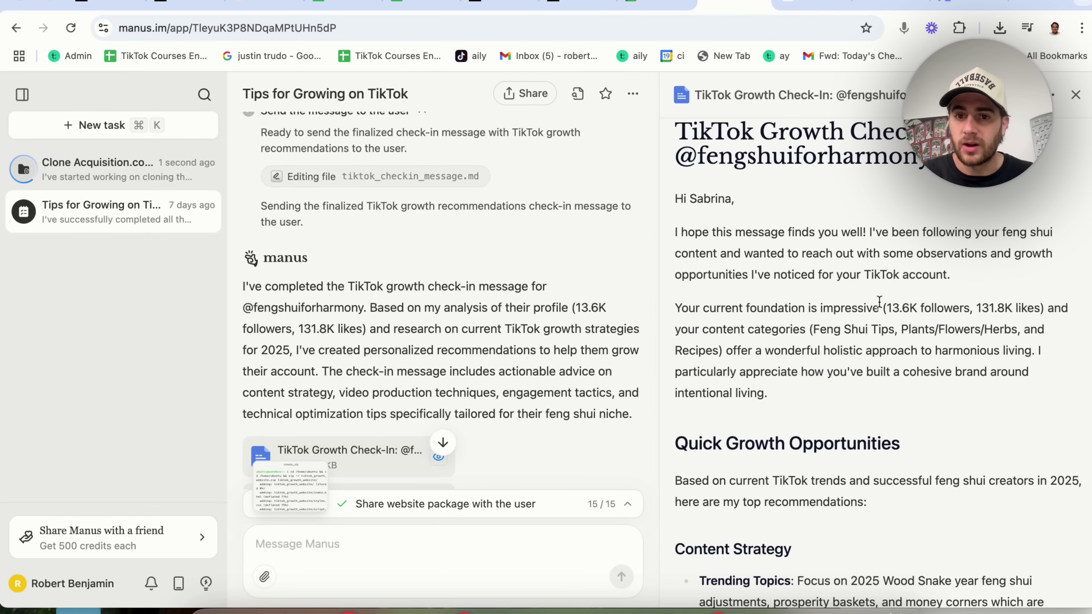
pyautogui.scroll(-10, 745, 301)
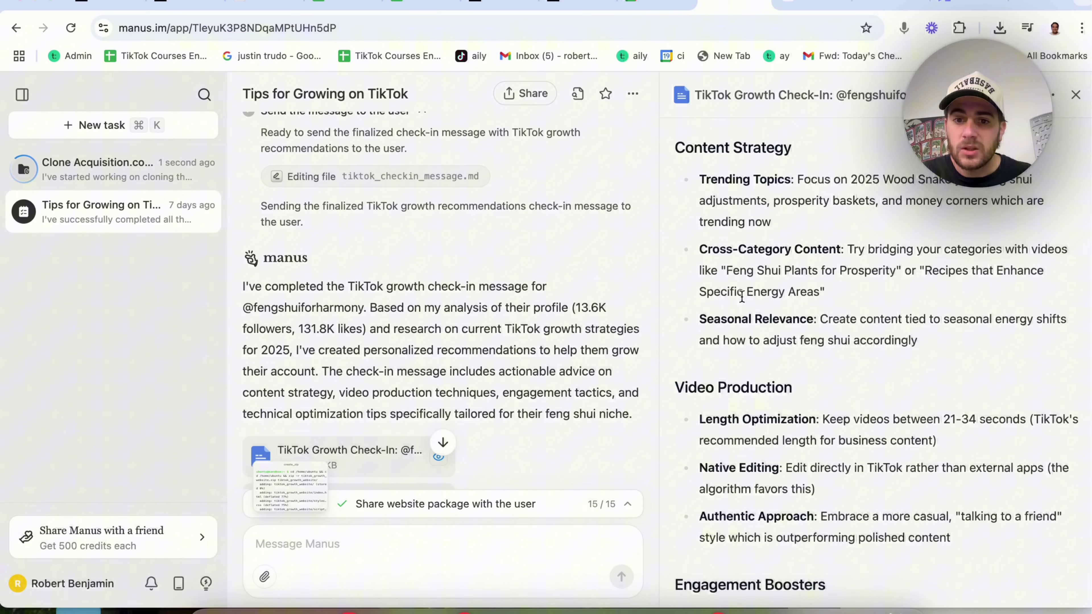
pyautogui.scroll(-12, 742, 297)
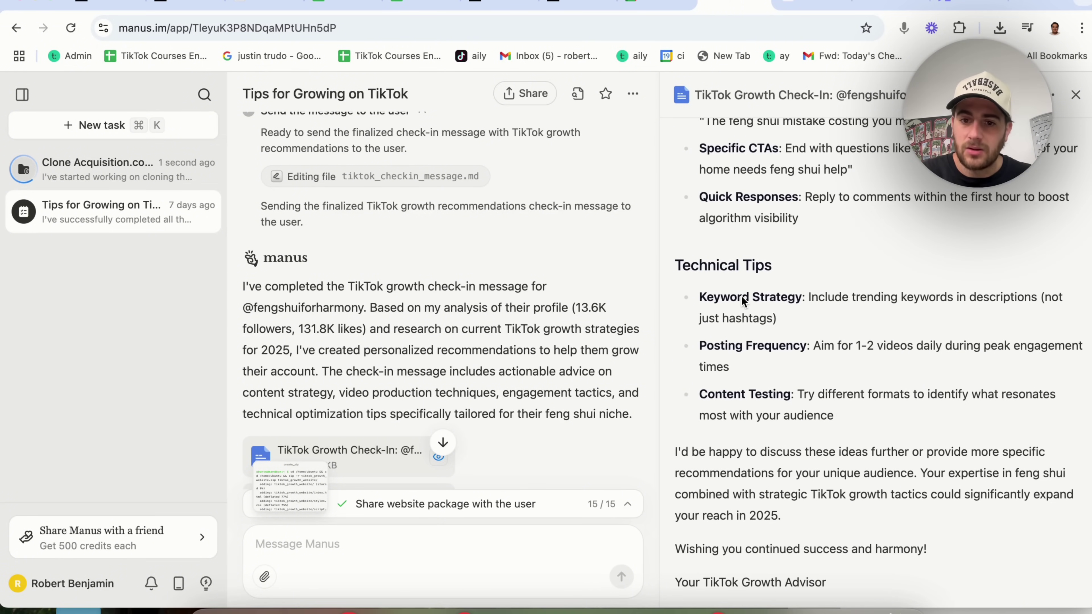
pyautogui.scroll(20, 742, 297)
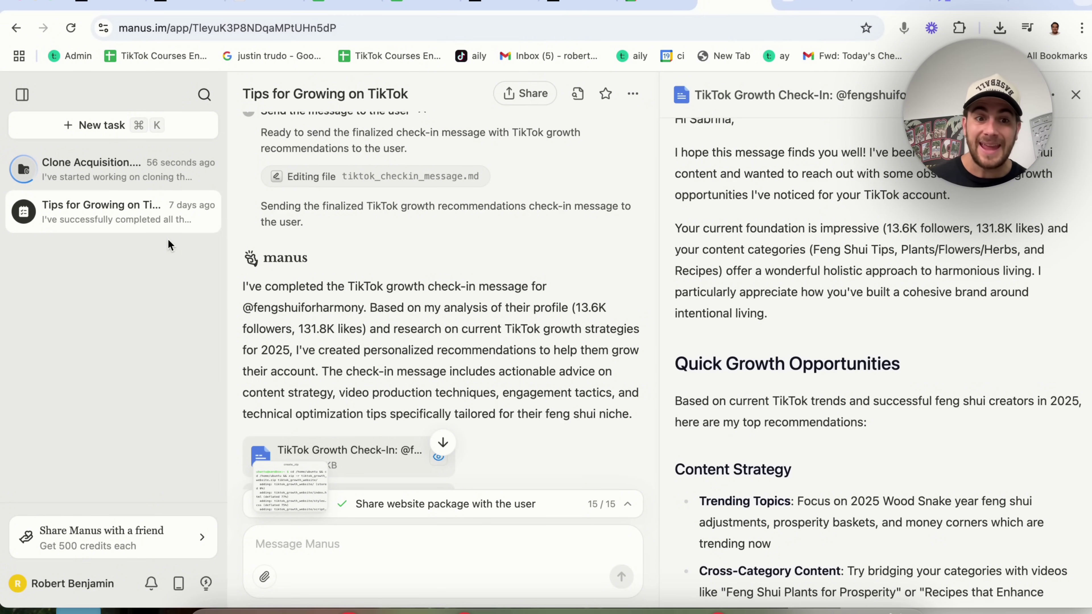
pyautogui.scroll(-20, 414, 361)
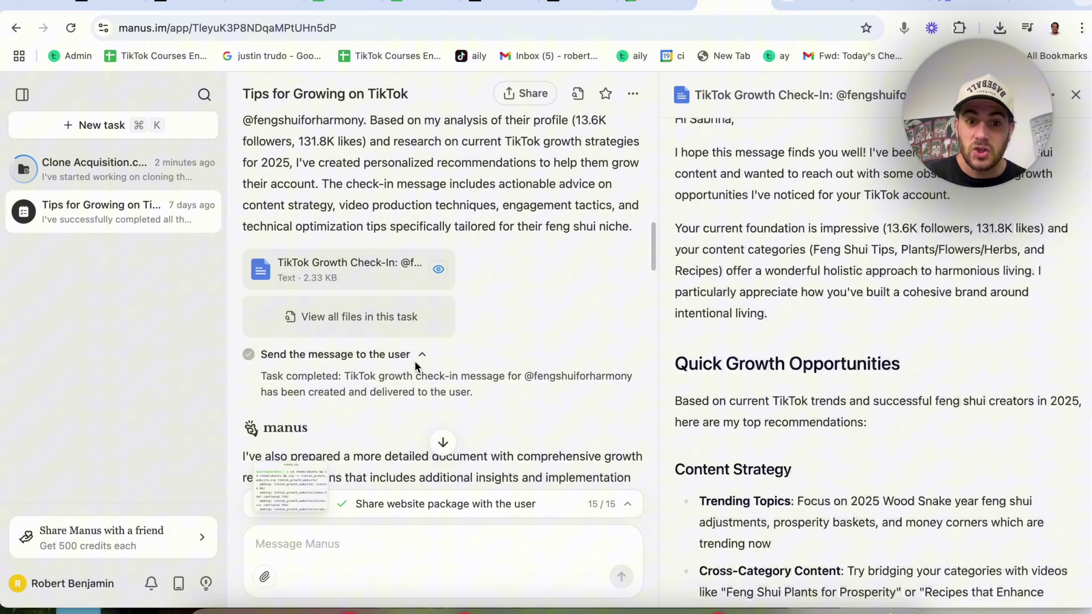
pyautogui.scroll(-5, 416, 367)
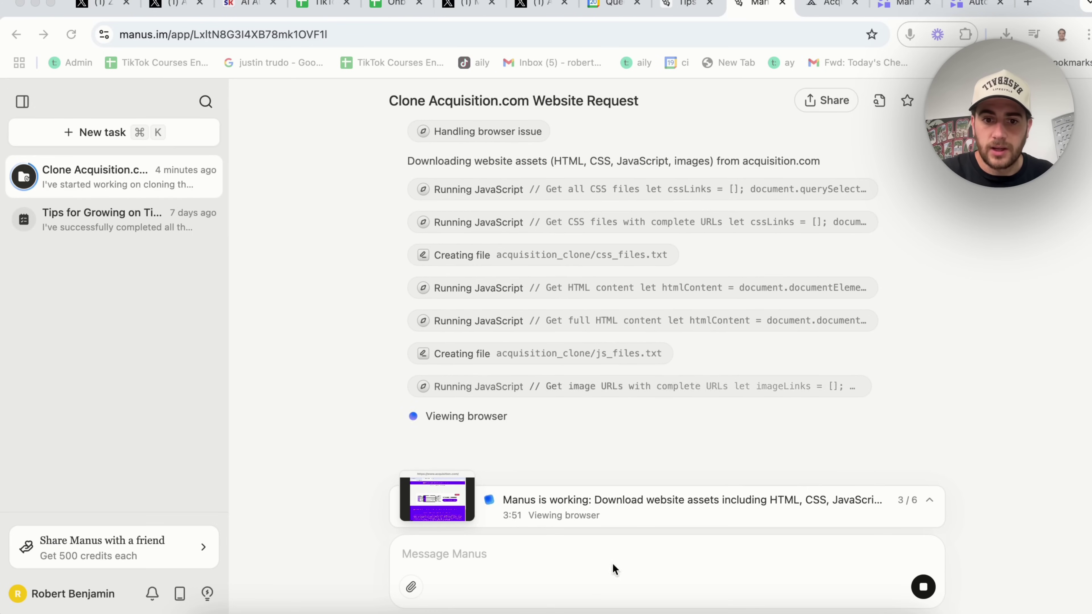
pyautogui.click(564, 517)
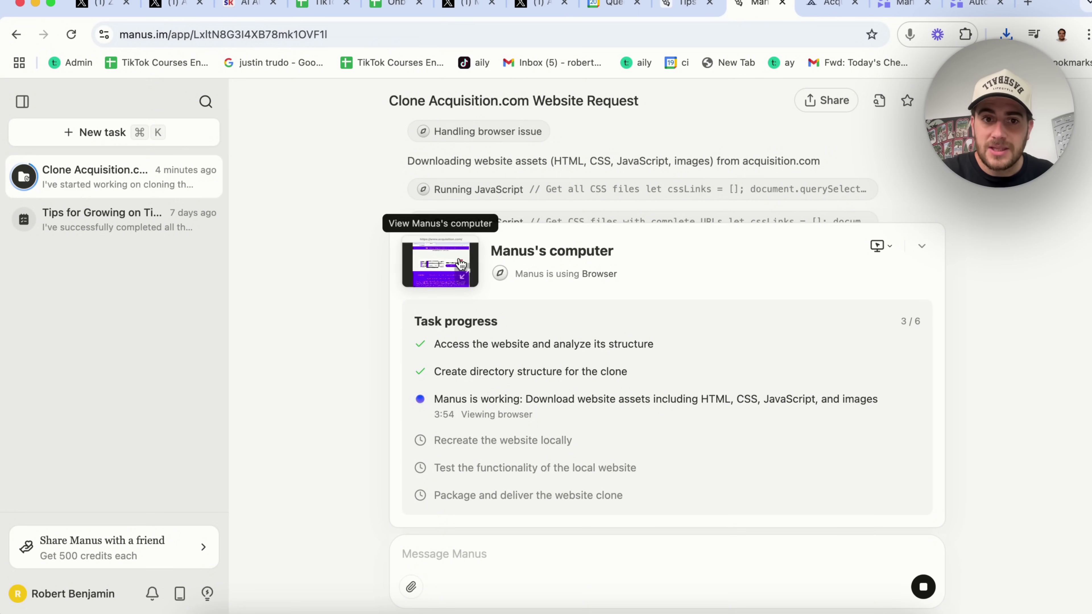
pyautogui.click(467, 275)
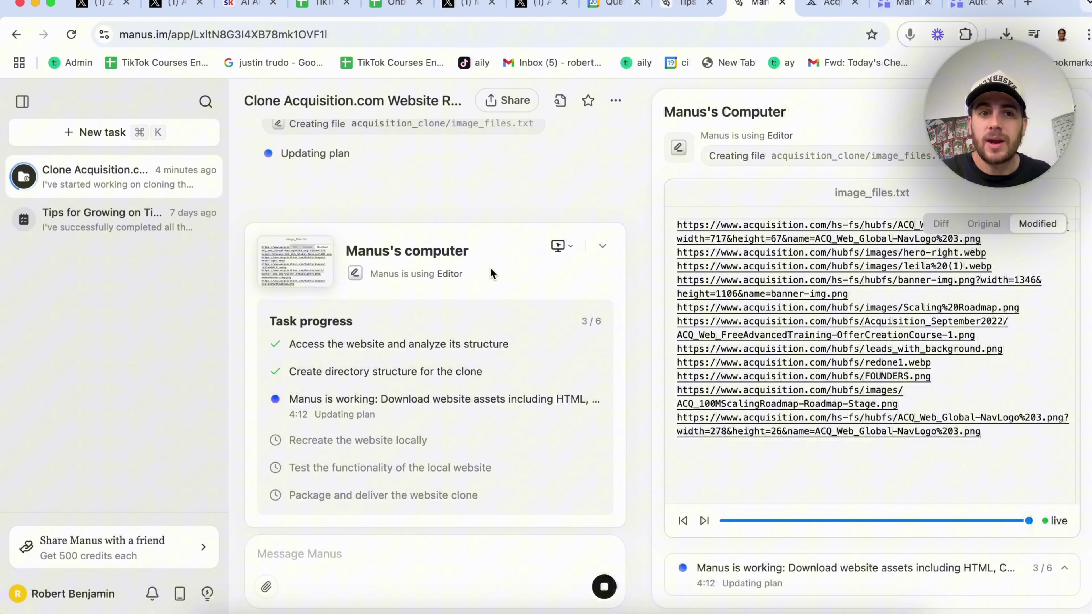
pyautogui.click(105, 133)
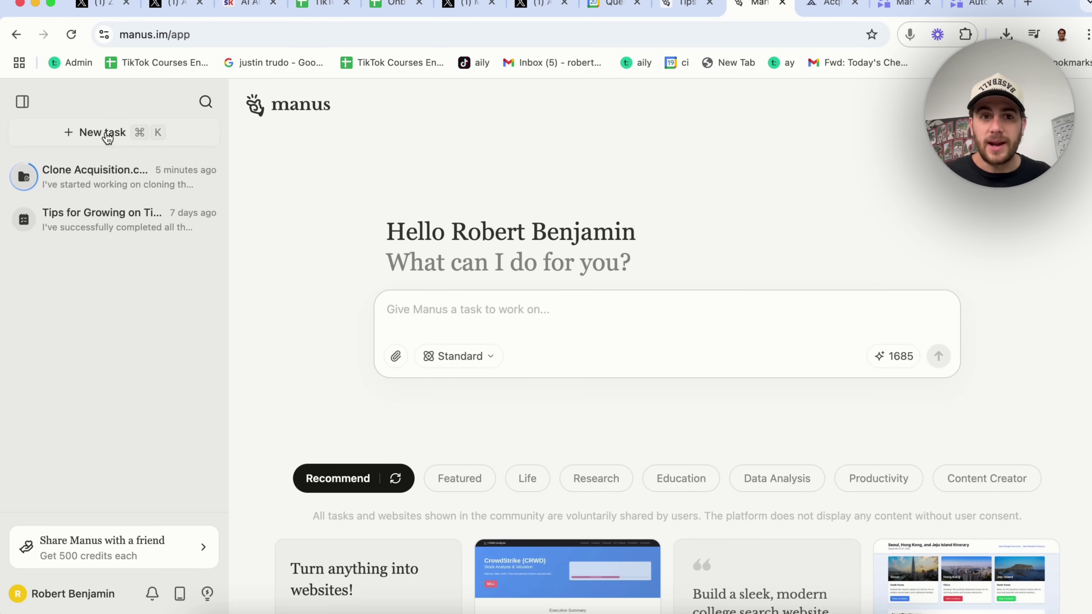
# Step: Paste the course prompt and replace 'content creators' with 'anyone might'
pyautogui.write('I would like you to give me an in-depth course on how to practically use Manus AI for automating your work. Focus on real-world use cases and tools that are being deployed in the real world by early adopters, and focused on real problems that content creators face. The course should be to the point, but in depth enough on the more complex parts for beginners to understand. Include examples, images, and quizzes to ensure my comprehension. Start with the outline that we can then feed into the next Manus chat so we don’t go over context windows.')
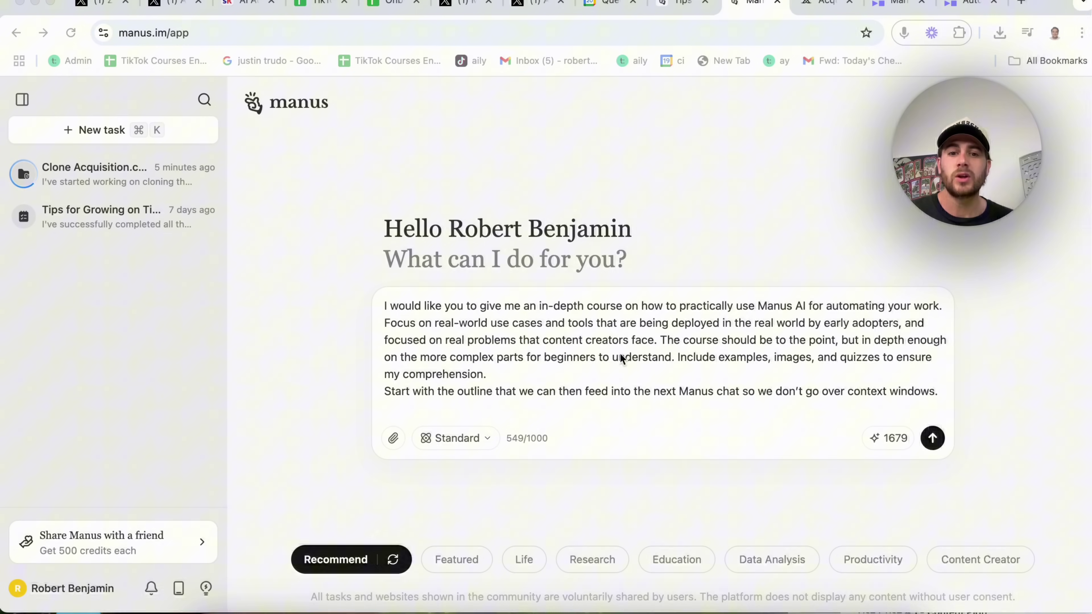
pyautogui.moveTo(544, 342); pyautogui.dragTo(628, 343)
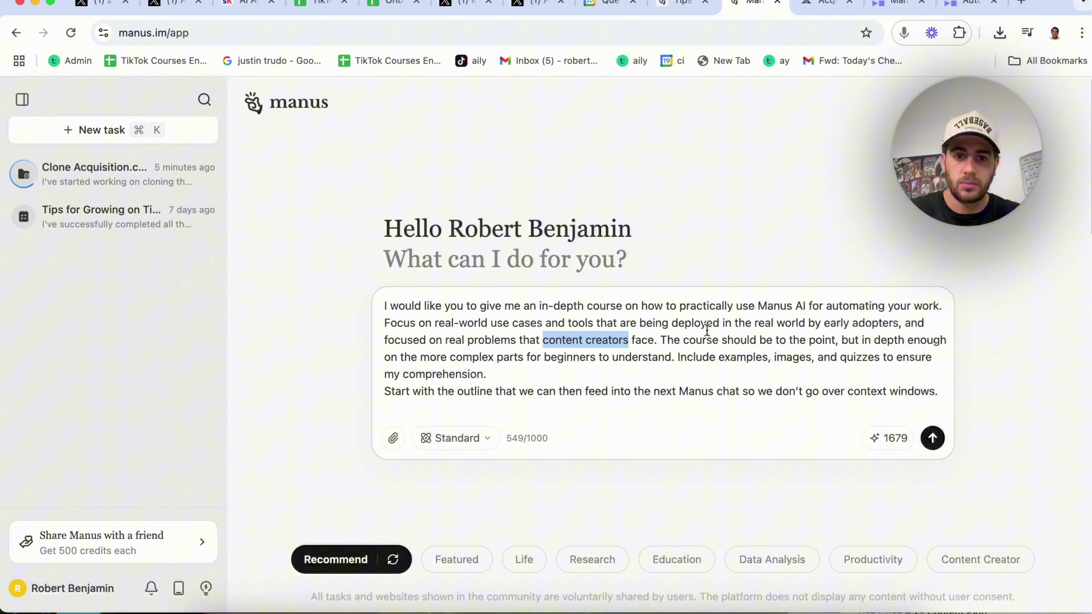
pyautogui.write('anyone might')
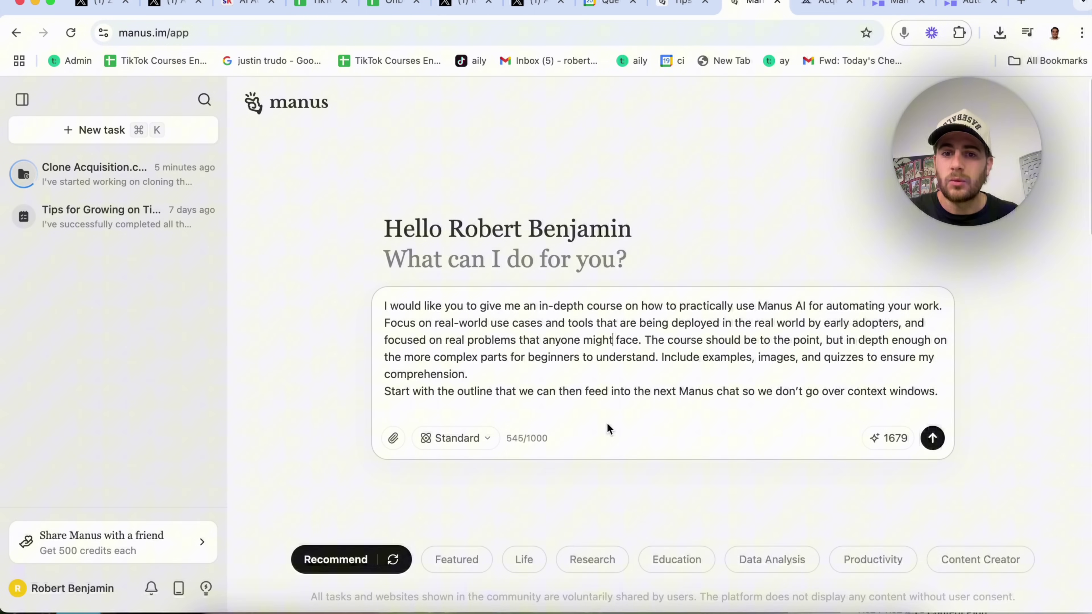
pyautogui.click(933, 438)
pyautogui.press('Escape')
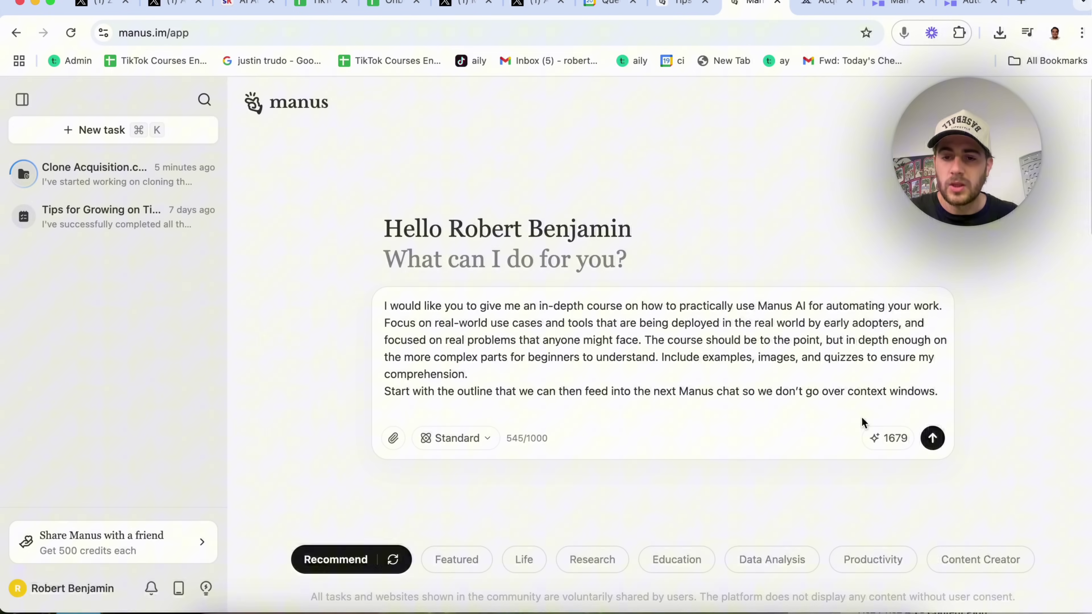
pyautogui.click(932, 439)
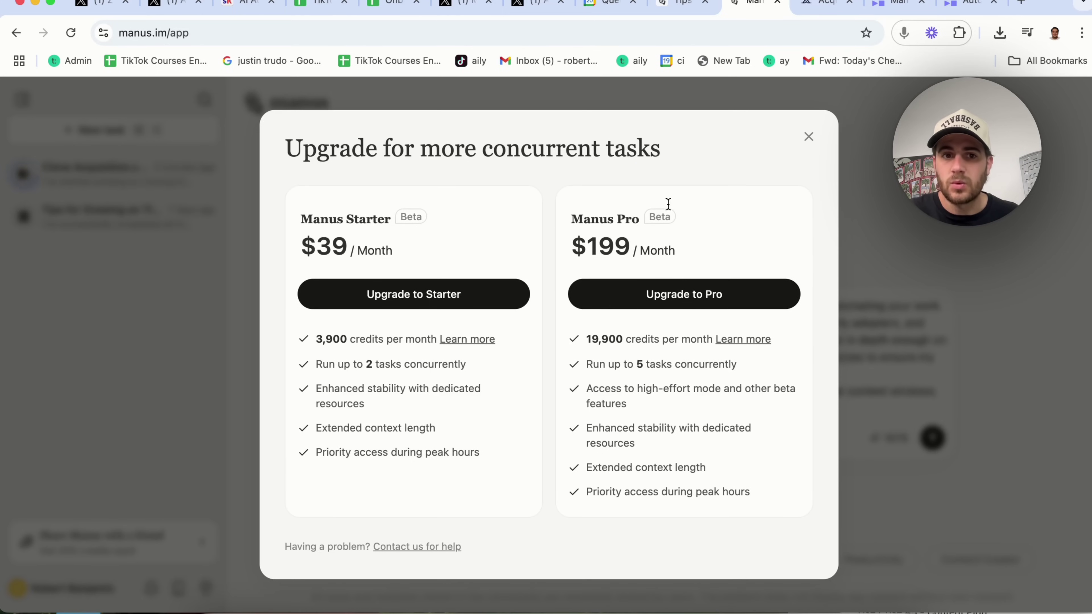
pyautogui.click(809, 137)
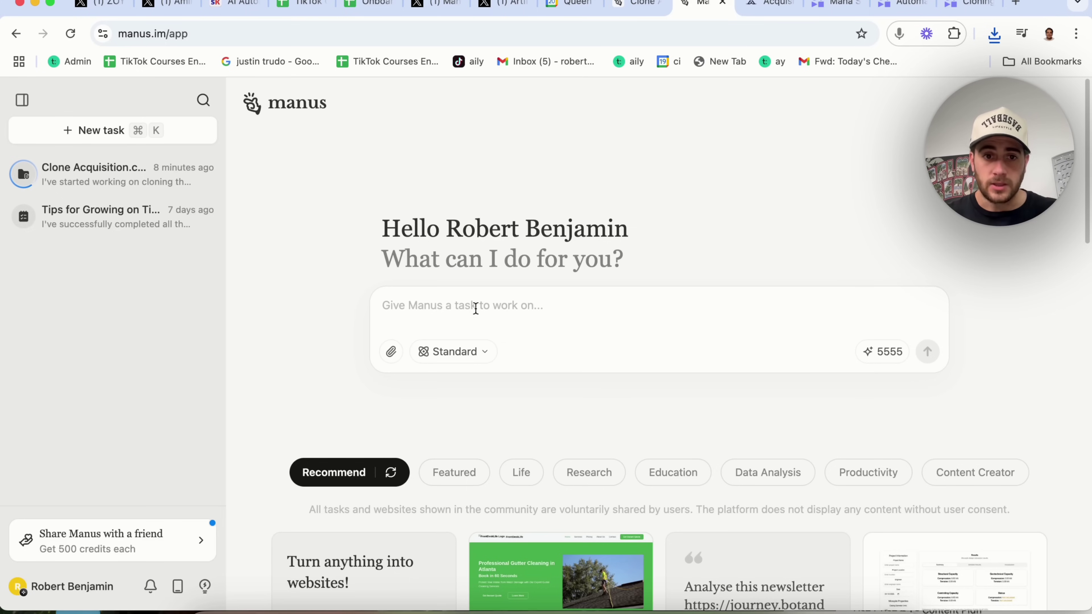
# Step: Paste the course prompt into the empty task box and submit it
pyautogui.click(605, 324)
pyautogui.write('I would like you to give me an in-depth course on how to practically use Manus AI for automating your work. Focus on real-world use cases and tools that are being deployed in the real world by early adopters, and focused on real problems that anyone might face. The course should be to the point, but in depth enough on the more complex parts for beginners to understand. Include examples, images, and quizzes to ensure my comprehension. Start with the outline that we can then feed into the next Manus chat so we don’t go over context windows.')
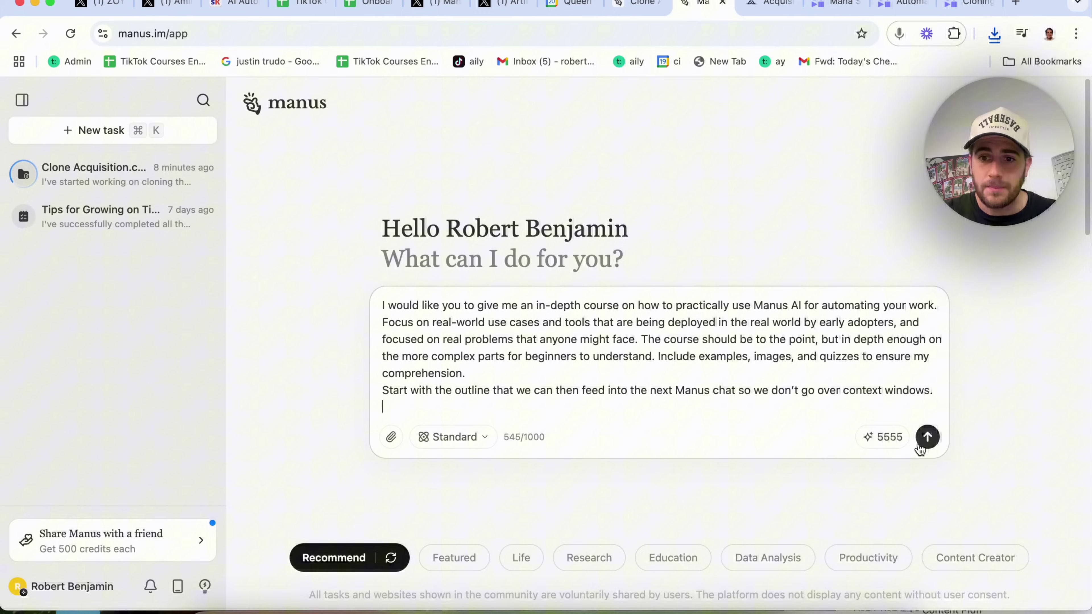
pyautogui.moveTo(893, 450)
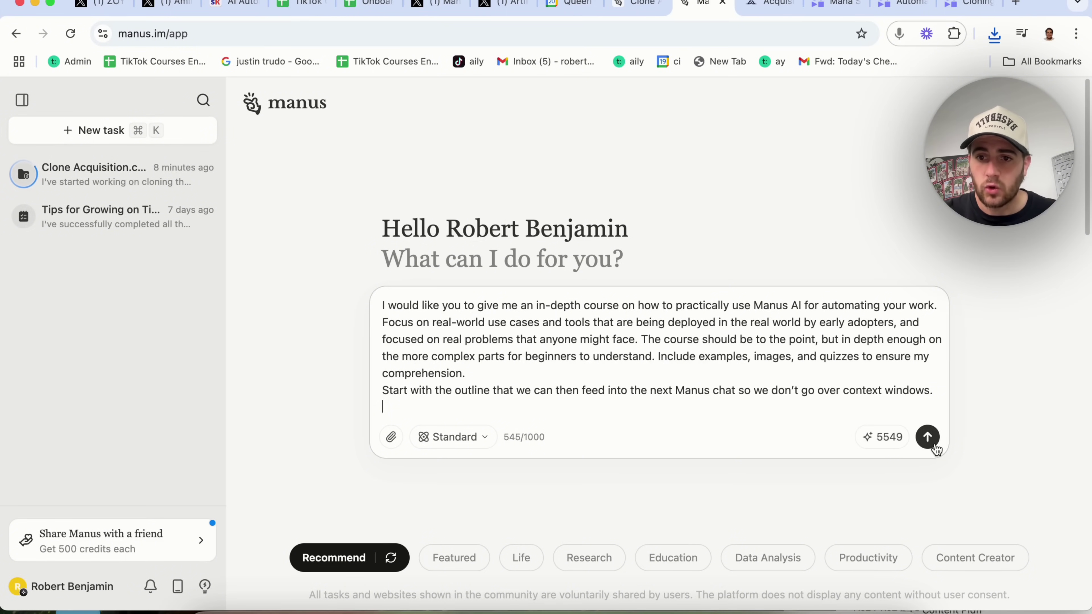
pyautogui.click(928, 437)
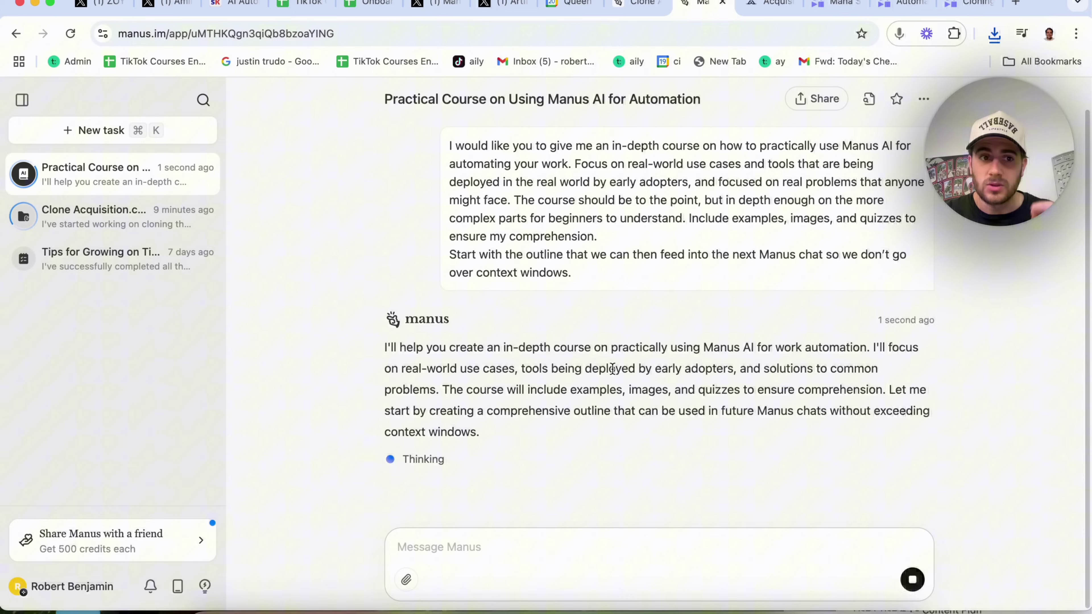
# Step: Check the Clone Acquisition task, expanding its progress checklist at step 4 of 6
pyautogui.click(112, 231)
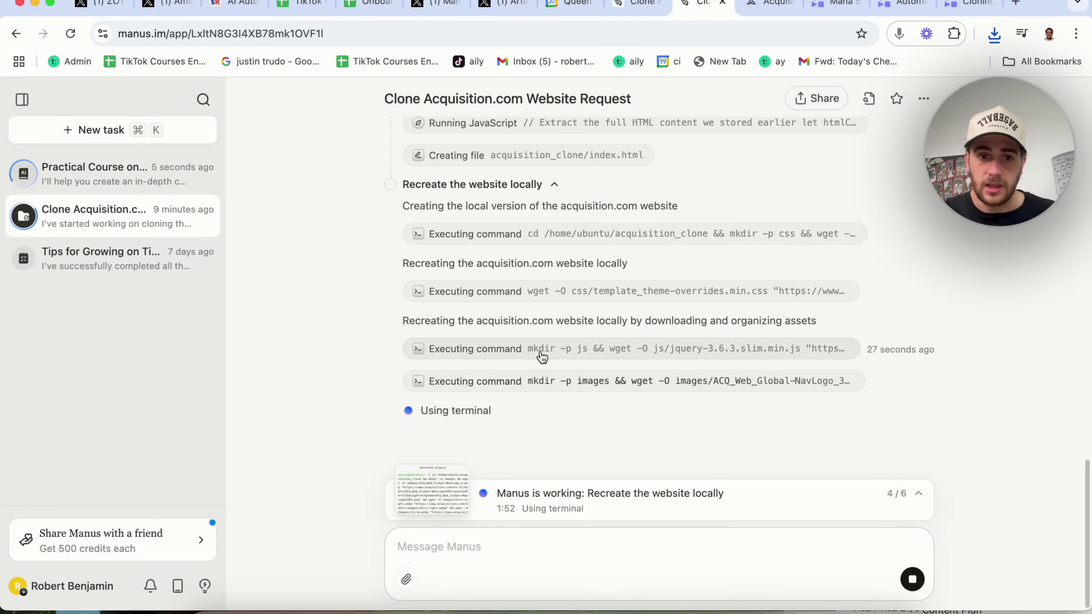
pyautogui.scroll(2, 541, 358)
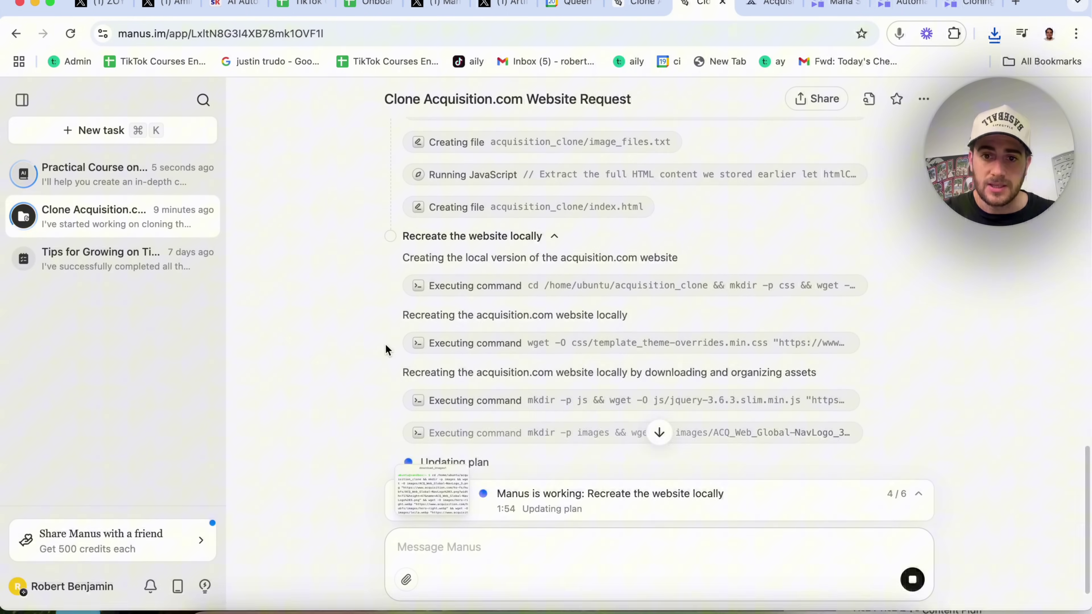
pyautogui.scroll(5, 389, 350)
pyautogui.scroll(2, 390, 349)
pyautogui.scroll(-10, 390, 349)
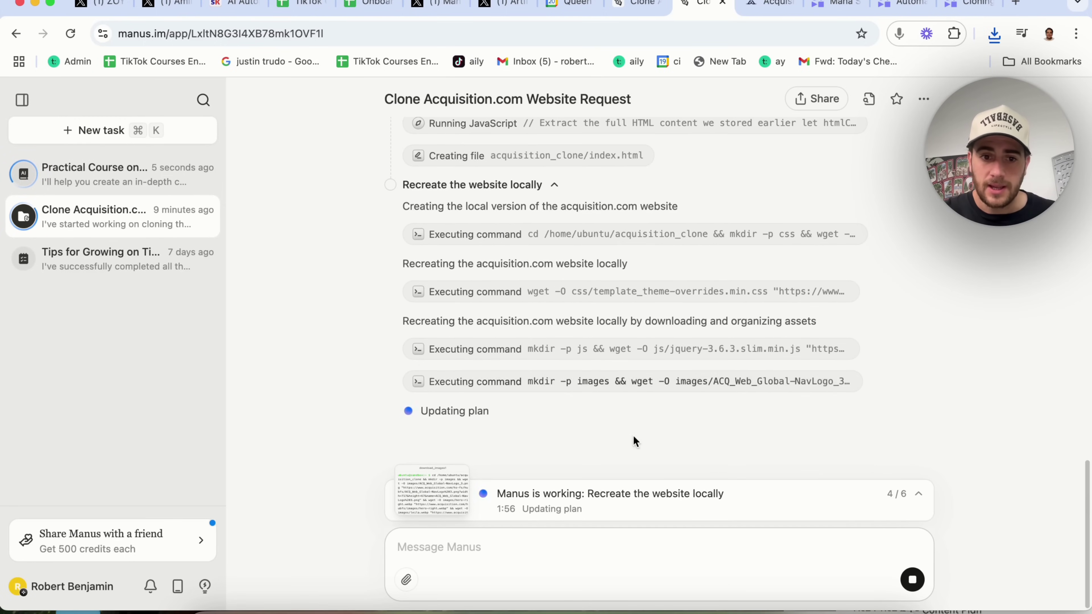
pyautogui.click(912, 495)
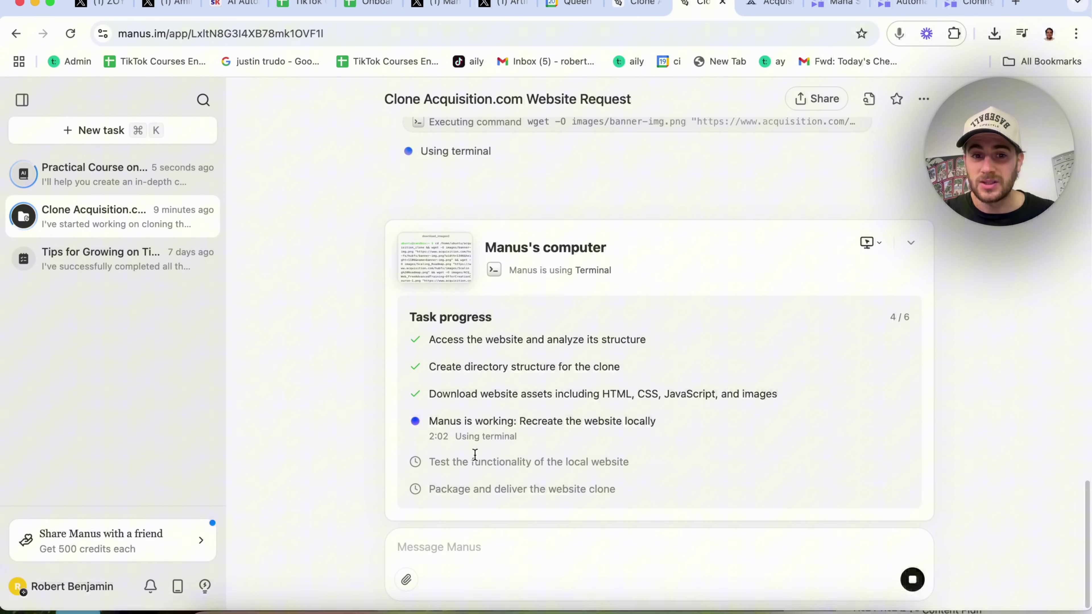
pyautogui.tripleClick(437, 437)
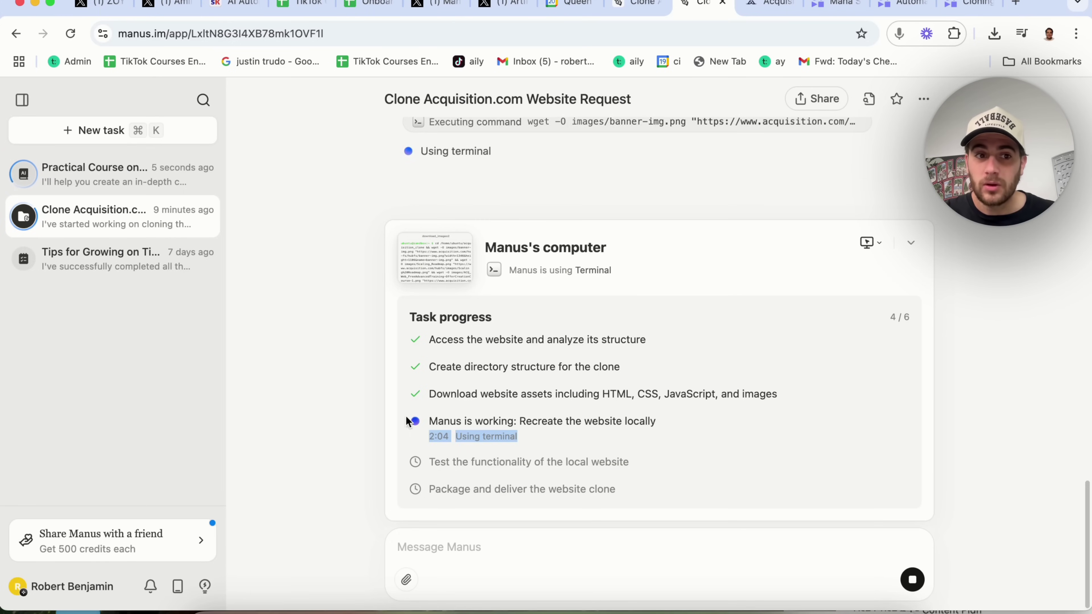
# Step: Return to the Practical Course task and read through Manus's reply
pyautogui.click(157, 176)
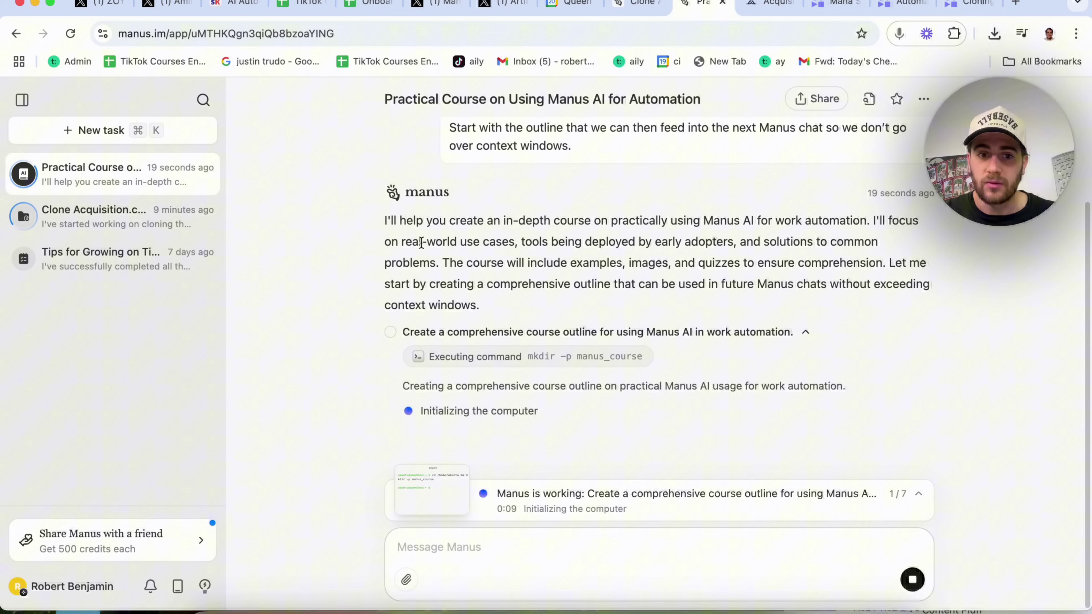
pyautogui.scroll(3, 420, 241)
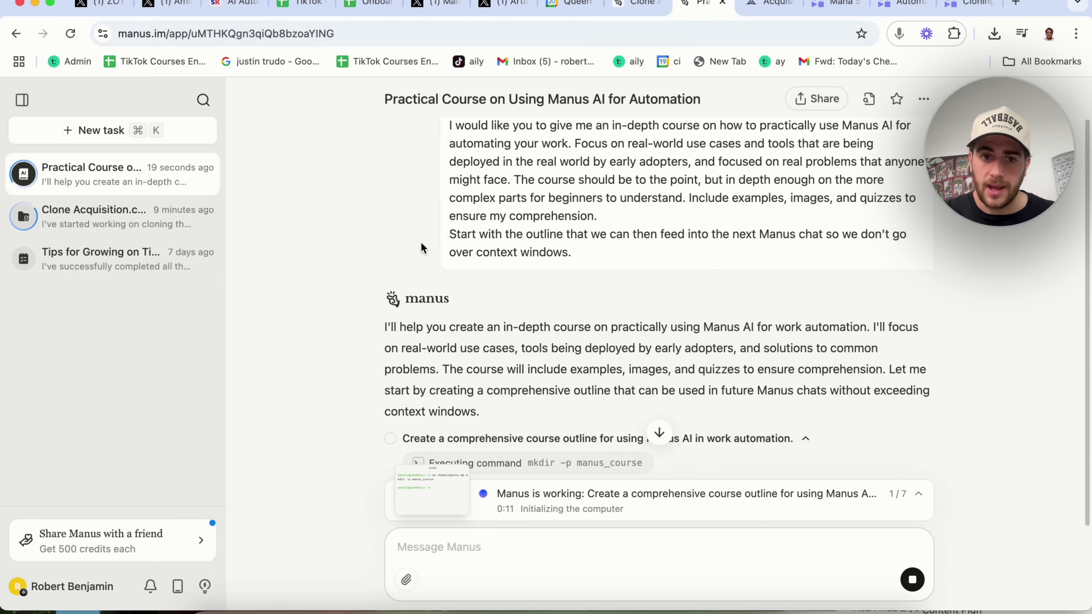
pyautogui.scroll(3, 458, 320)
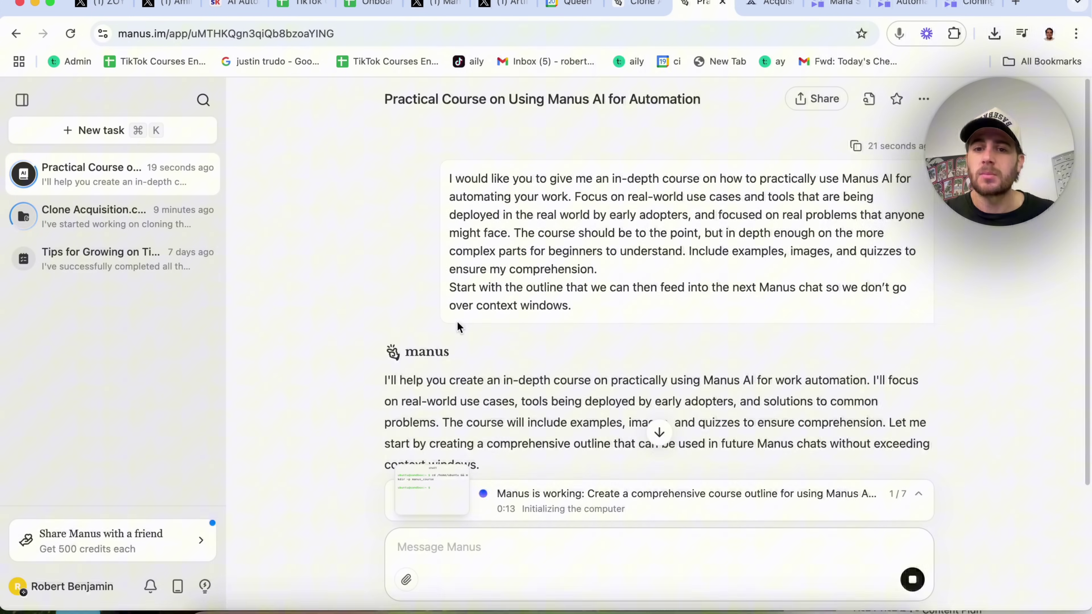
pyautogui.scroll(-1, 550, 366)
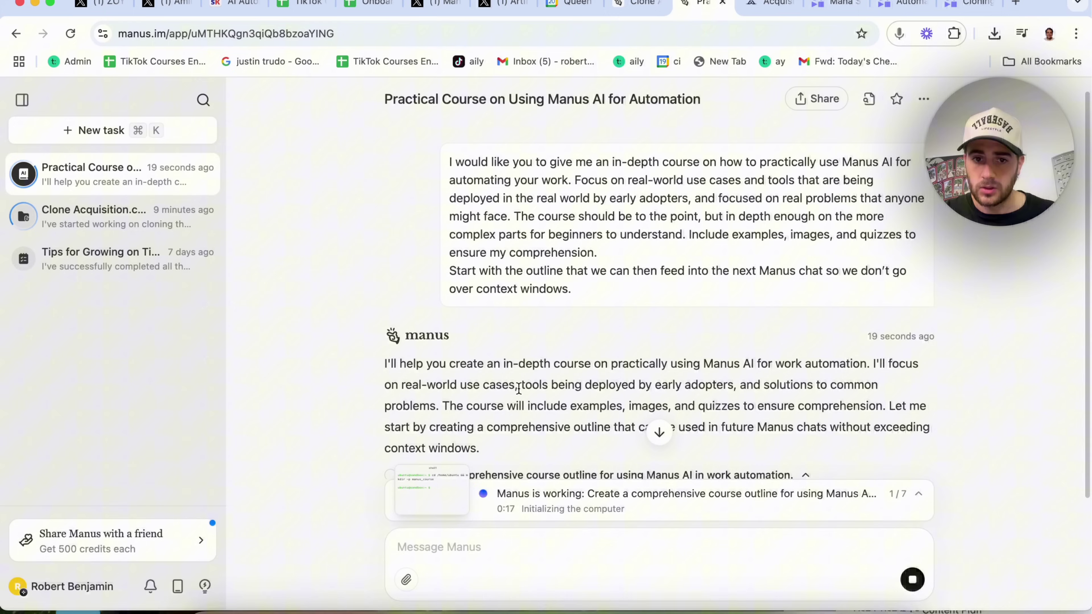
pyautogui.moveTo(519, 384); pyautogui.dragTo(537, 402)
pyautogui.click(544, 400)
pyautogui.scroll(-1, 540, 404)
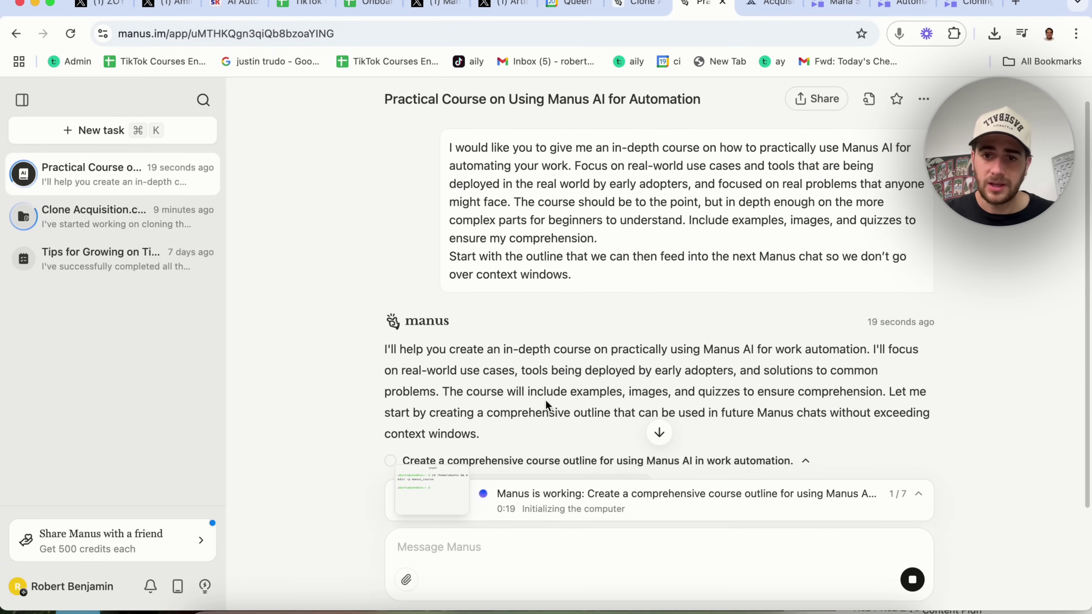
# Step: Finish reading the reply and expand the full seven-step task progress list
pyautogui.moveTo(434, 383); pyautogui.dragTo(466, 390)
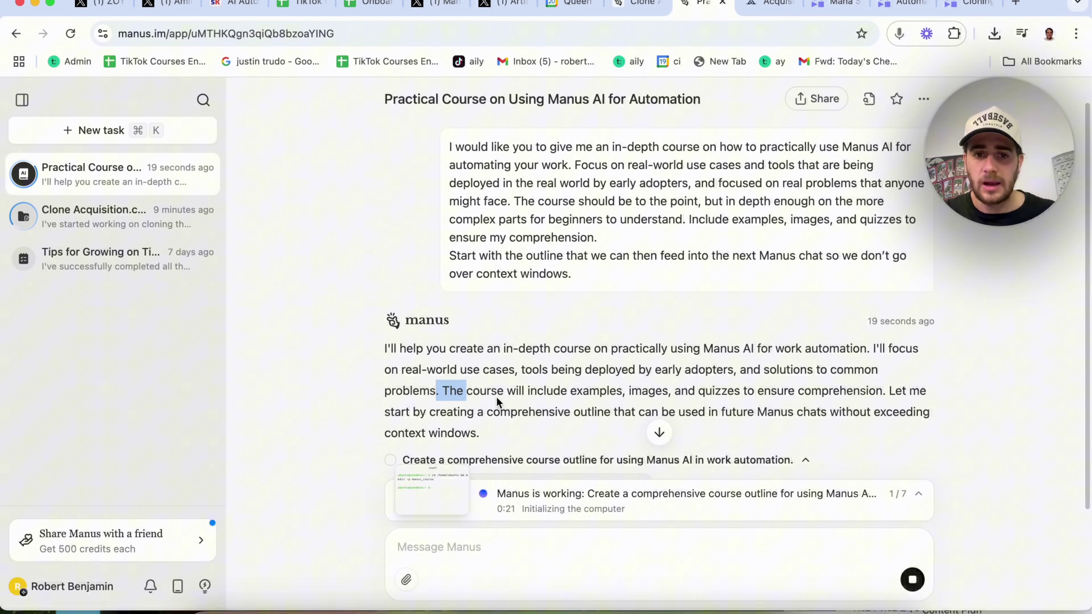
pyautogui.scroll(-1, 499, 400)
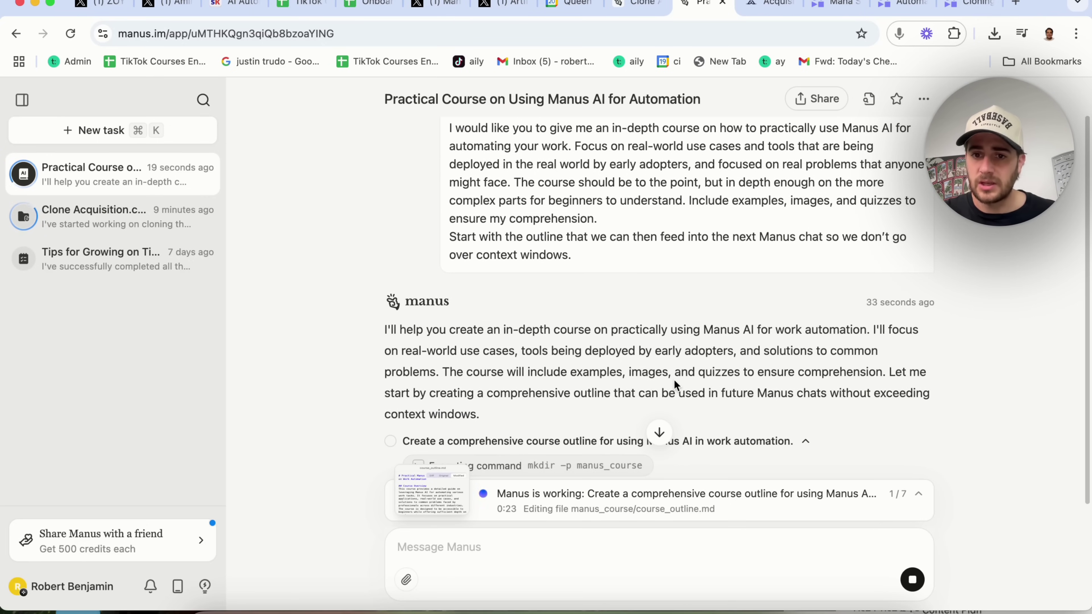
pyautogui.scroll(-1, 675, 384)
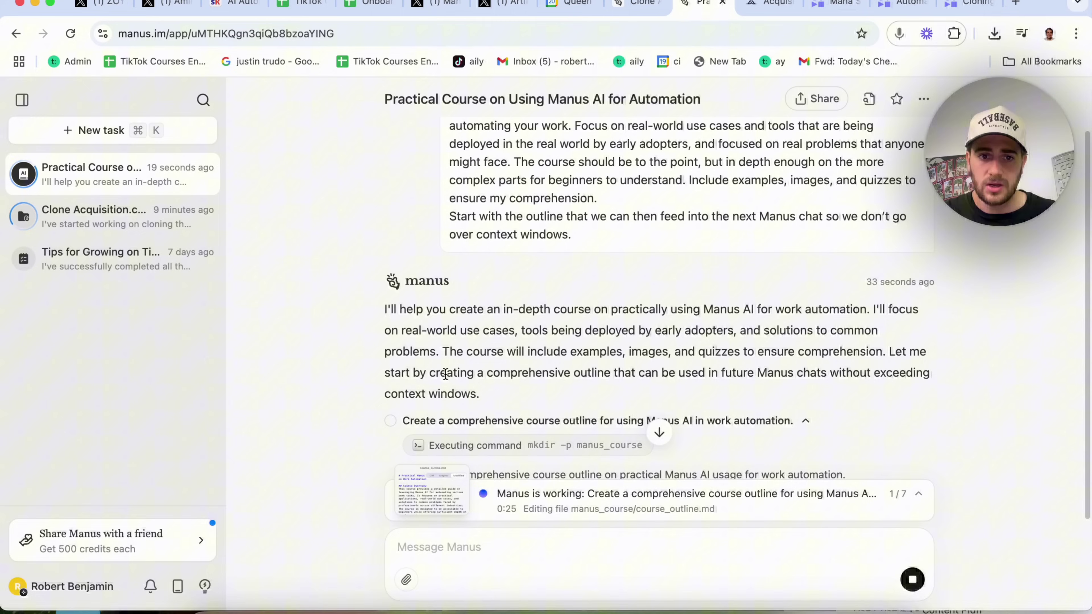
pyautogui.moveTo(445, 374); pyautogui.dragTo(476, 391)
pyautogui.click(519, 390)
pyautogui.scroll(-5, 516, 391)
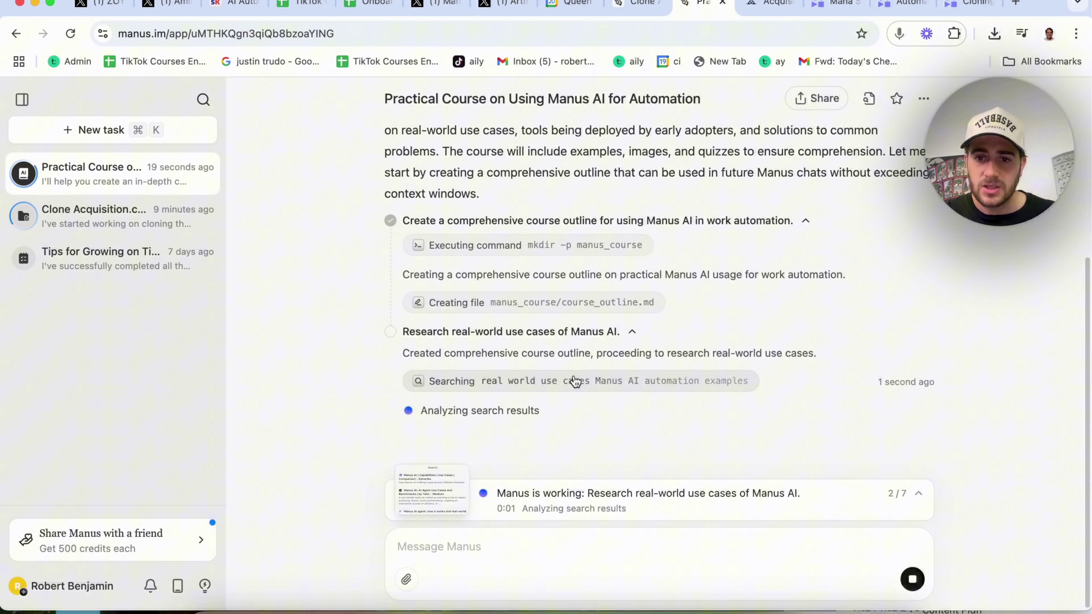
pyautogui.click(920, 495)
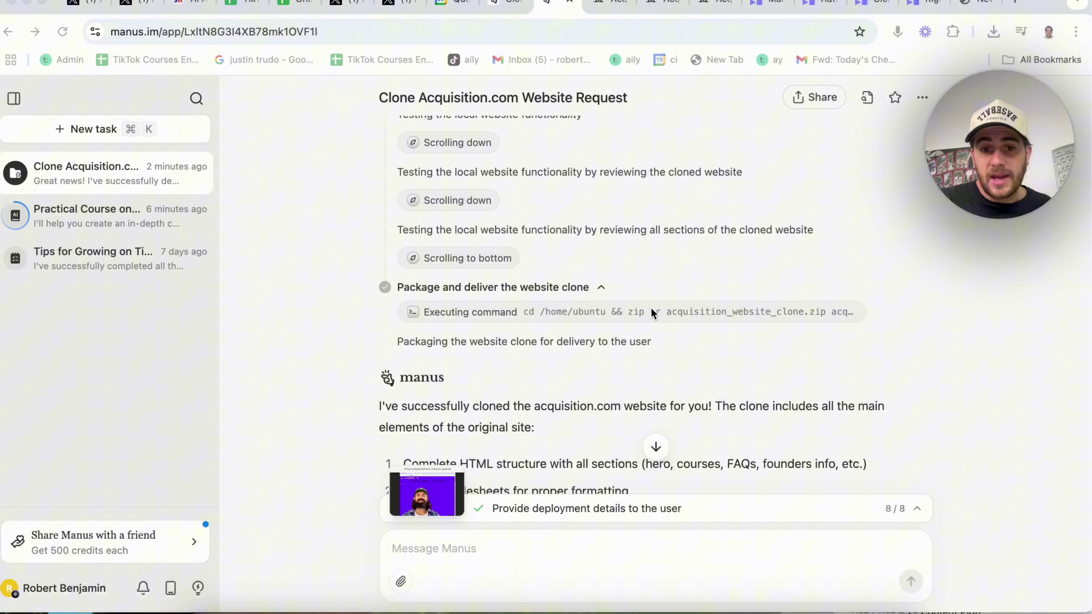
# Step: Read and highlight the clone summary items, then open the clone task's full file list
pyautogui.scroll(-5, 651, 307)
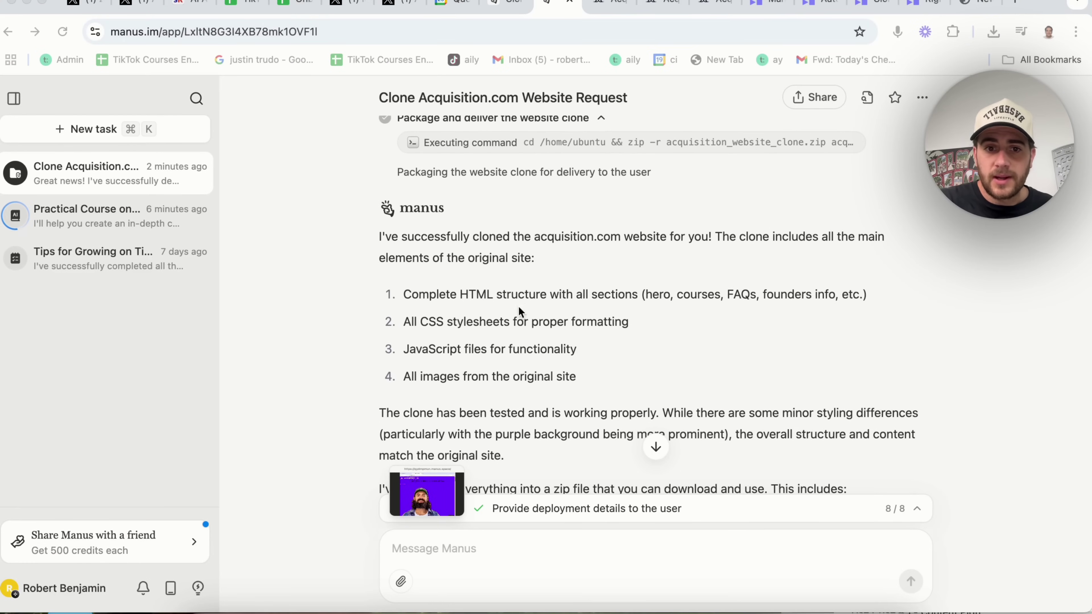
pyautogui.doubleClick(512, 301)
pyautogui.tripleClick(501, 298)
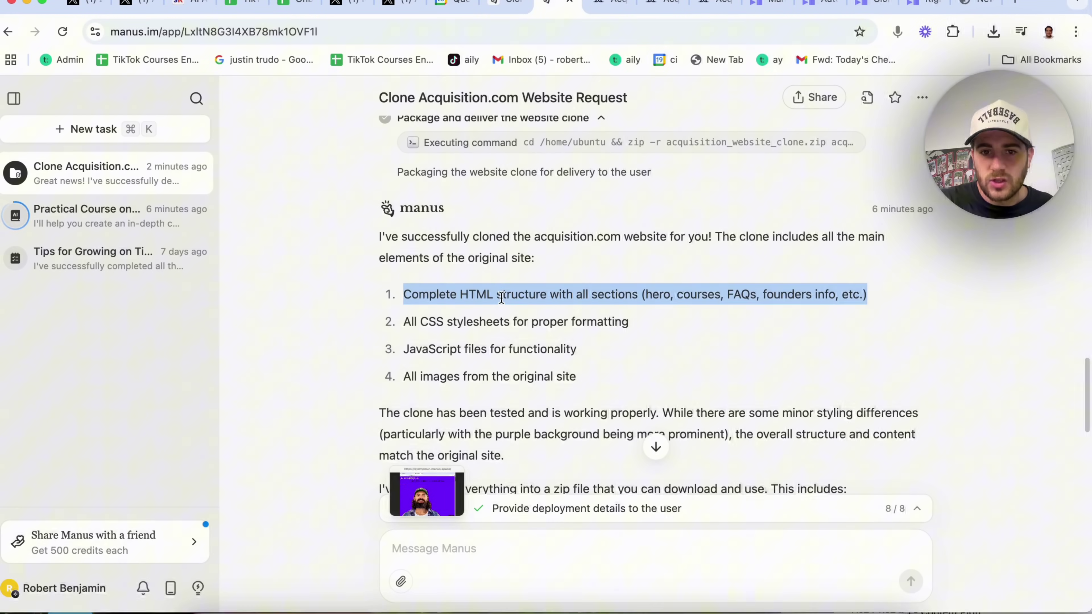
pyautogui.click(471, 326)
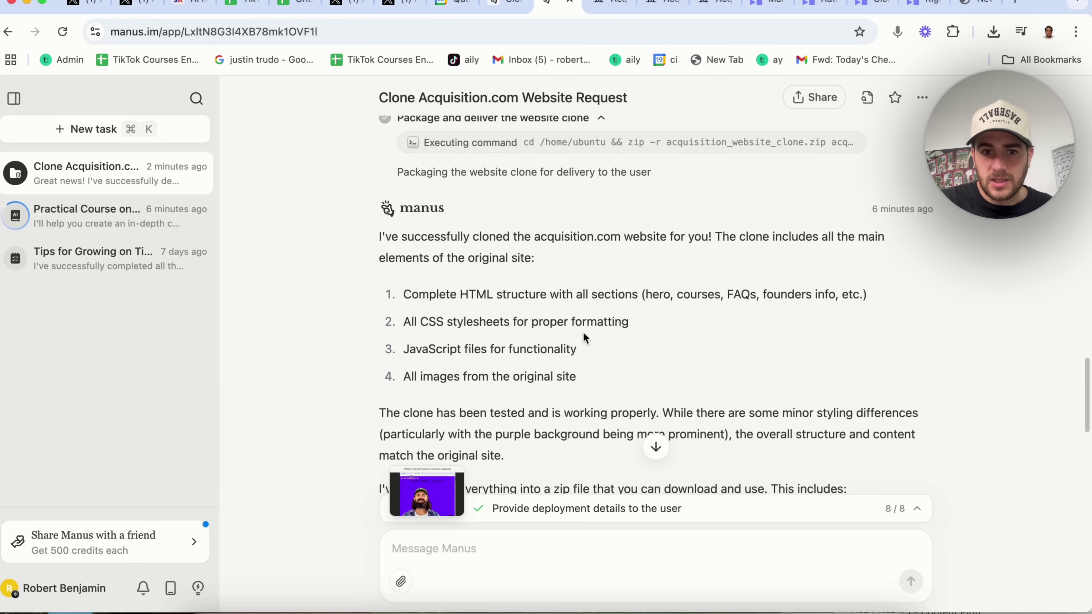
pyautogui.tripleClick(446, 350)
pyautogui.scroll(-1, 505, 380)
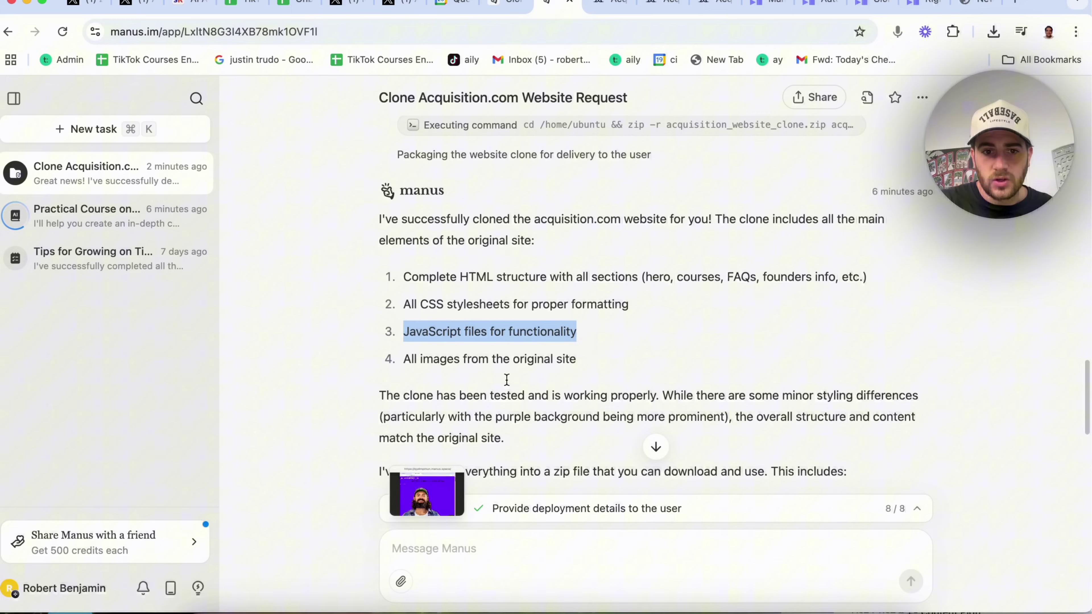
pyautogui.tripleClick(476, 362)
pyautogui.scroll(-3, 475, 362)
pyautogui.scroll(-7, 475, 361)
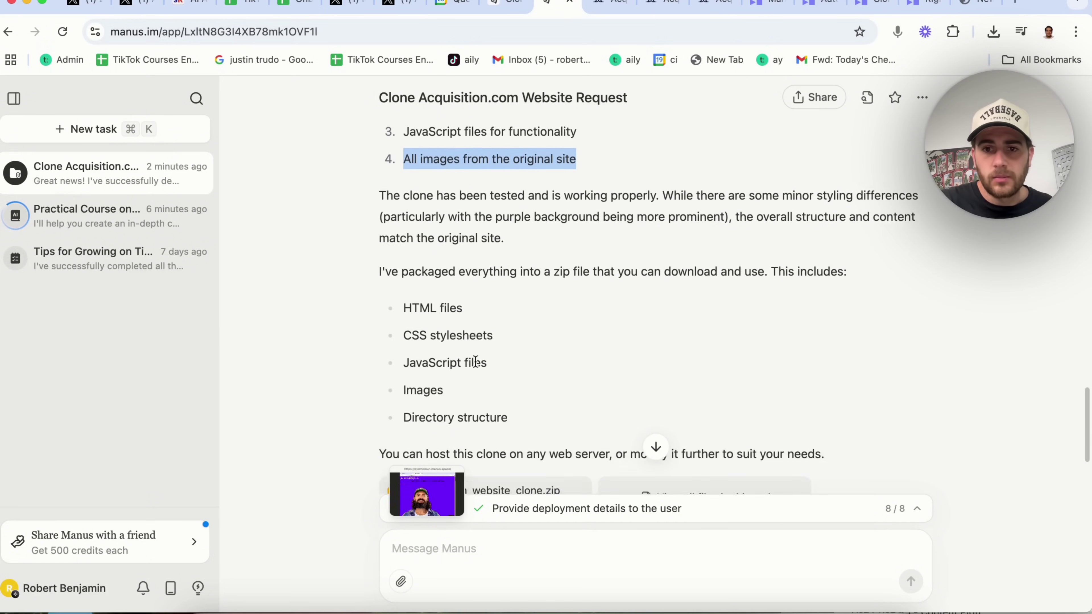
pyautogui.click(690, 356)
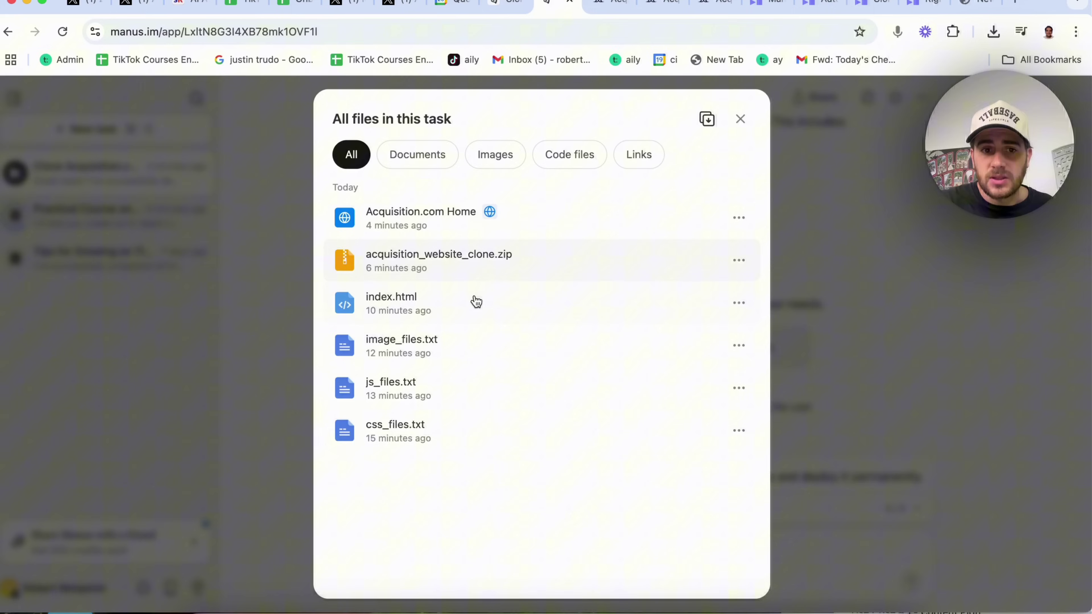
# Step: Filter the task file list by Documents, Code files, Images, then Links
pyautogui.click(451, 152)
pyautogui.click(555, 150)
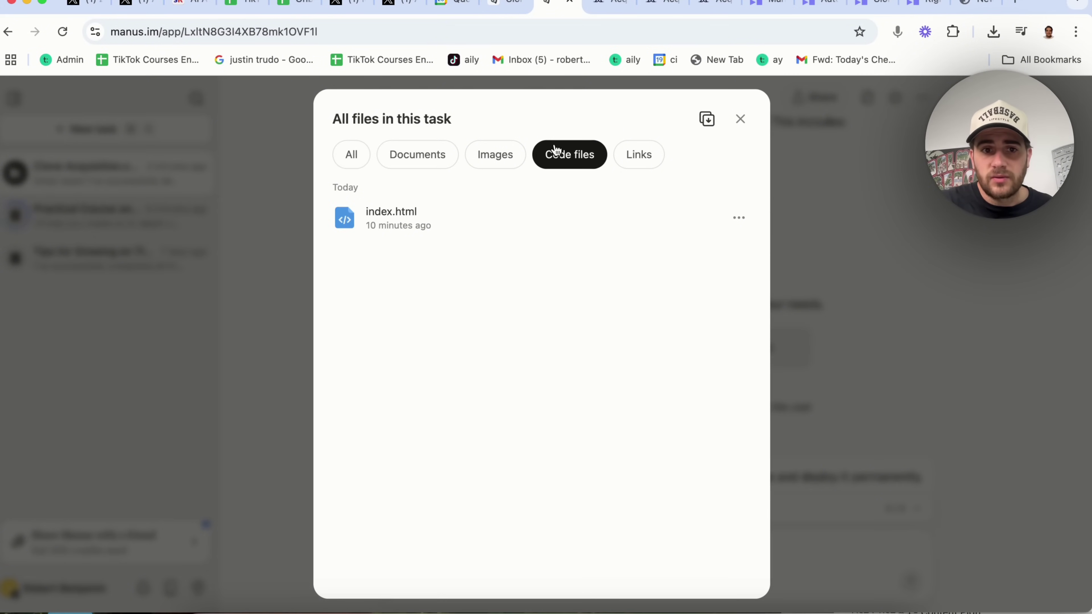
pyautogui.click(495, 154)
pyautogui.click(430, 166)
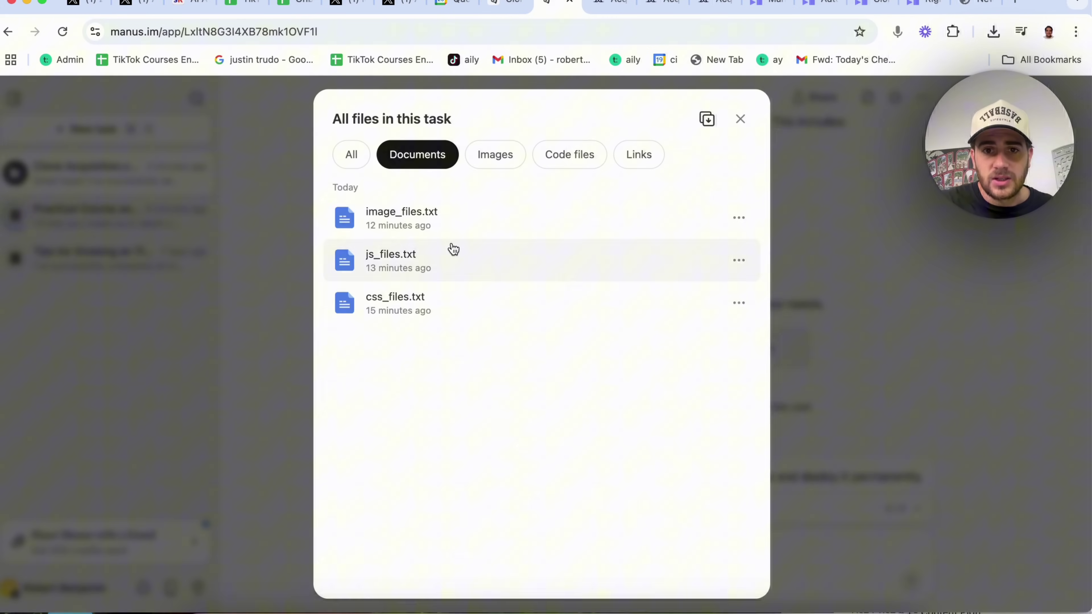
pyautogui.click(657, 162)
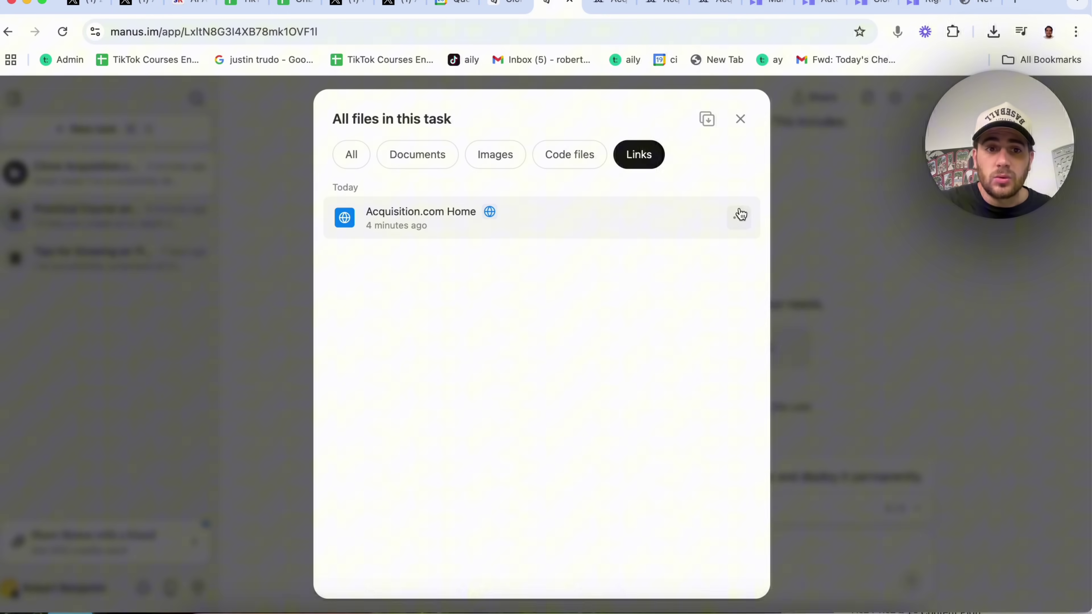
# Step: Close the file list and expand the Practical Course task's progress list at step 4 of 7
pyautogui.press('Escape')
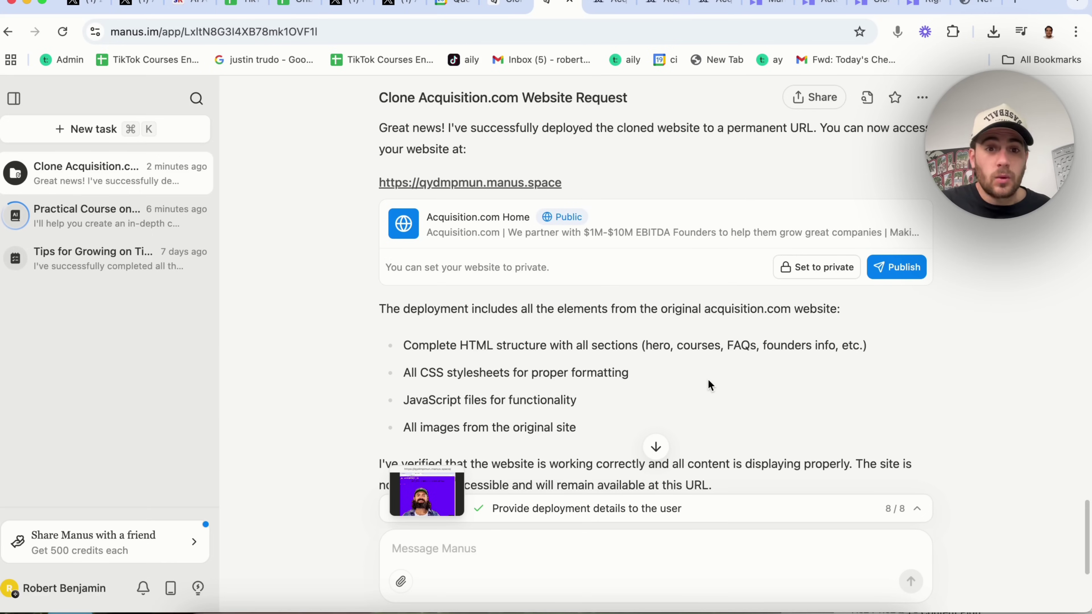
pyautogui.scroll(-2, 708, 379)
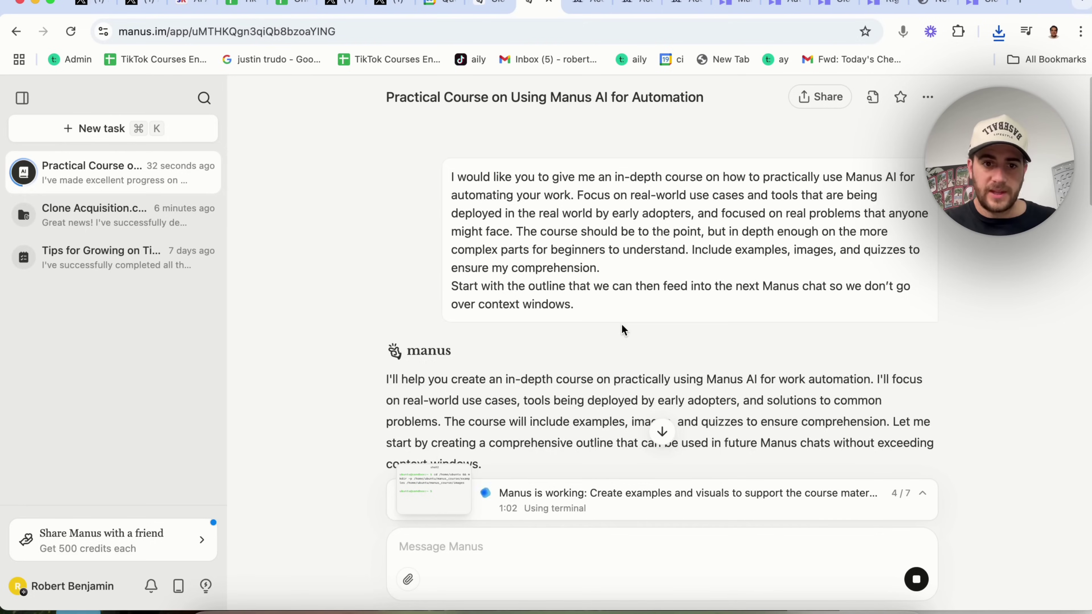
pyautogui.scroll(-15, 622, 329)
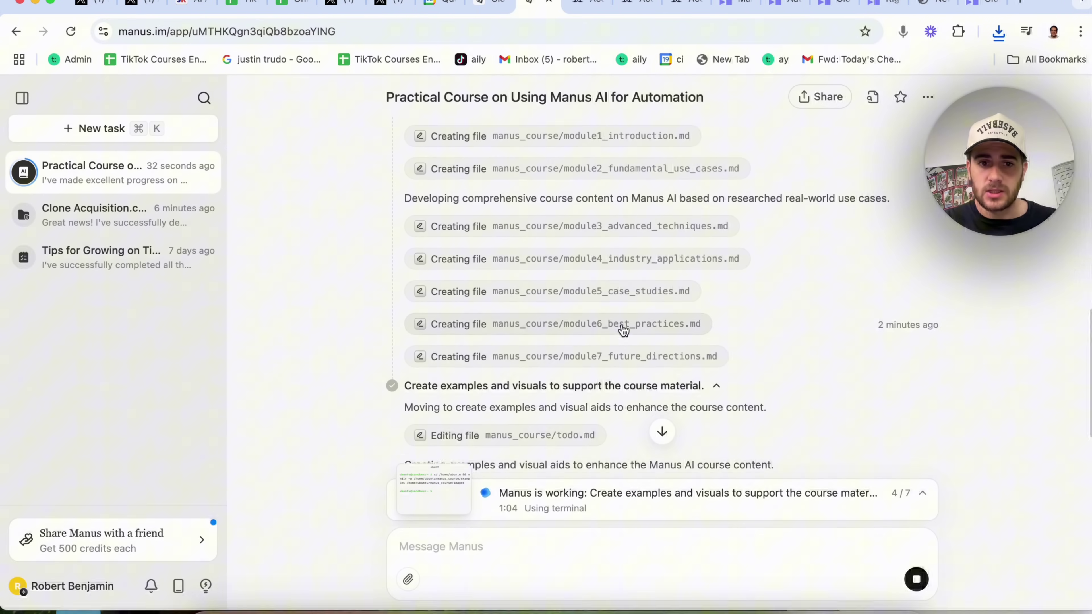
pyautogui.click(848, 490)
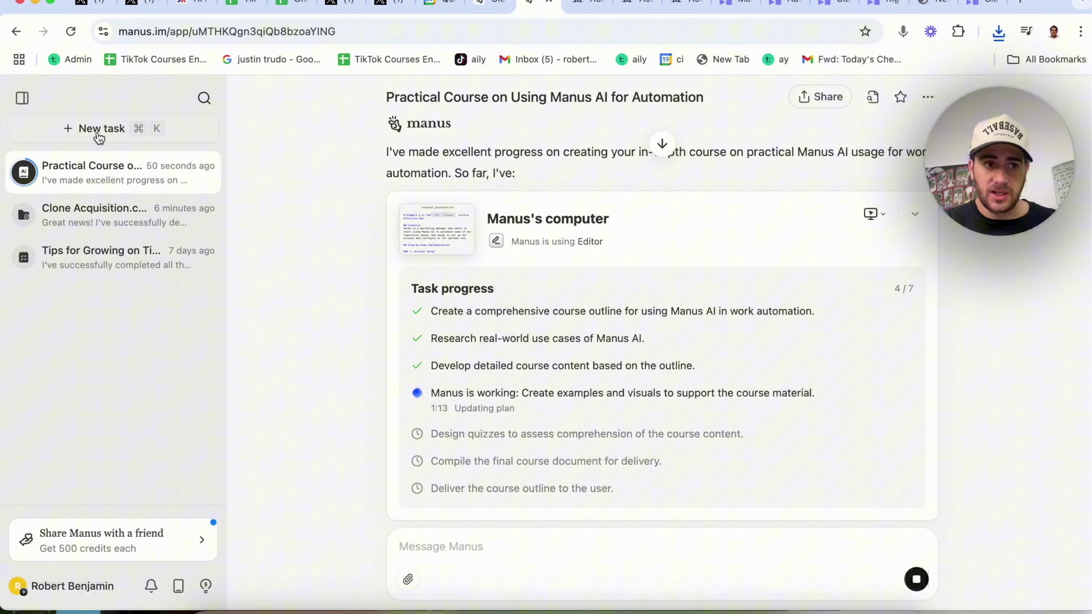
# Step: Submit a new task asking whether TSLA, NVIDIA or META best doubles a $250,000 investment
pyautogui.click(86, 129)
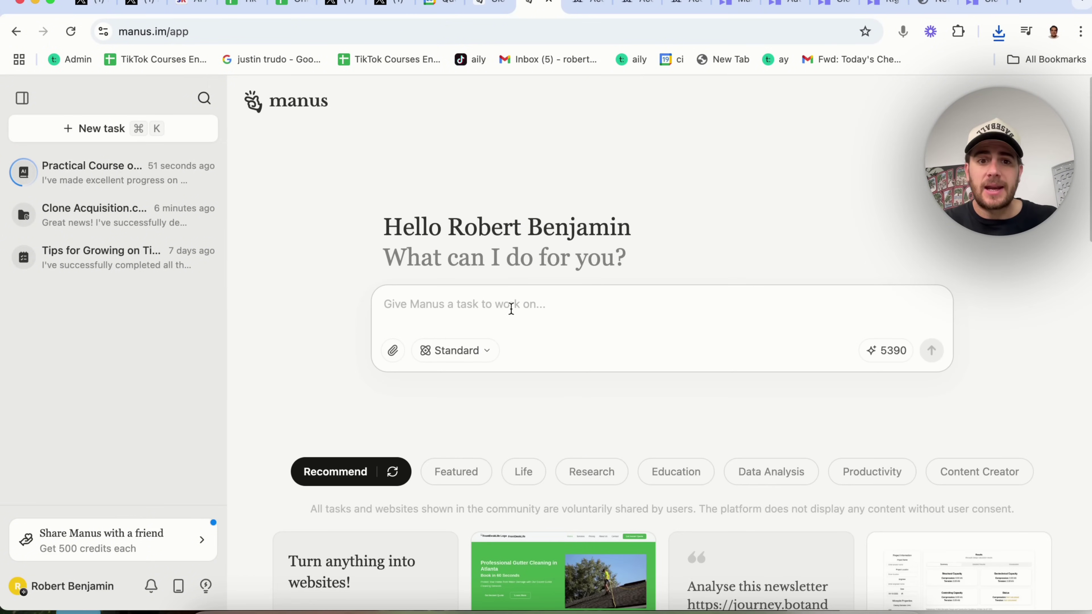
pyautogui.write('I have $250,00 and I want to know where I should invest it to turn it into $500,00 as efficiently as possible.  I am looking at putting it in TSLA stock, NVDIA stock or META stock - let me know which of these you think is the best and why')
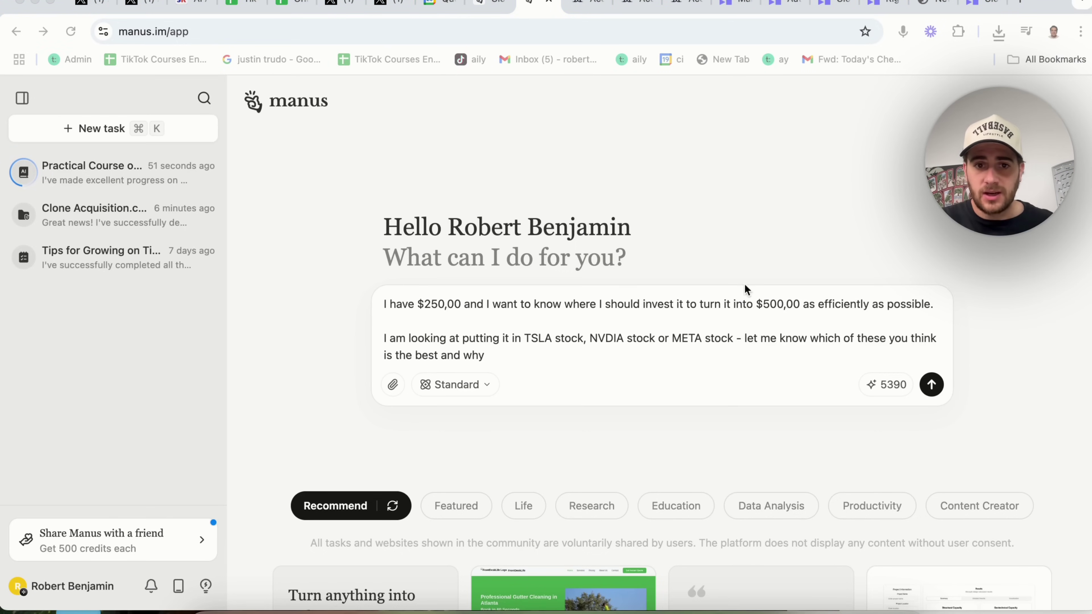
pyautogui.tripleClick(669, 306)
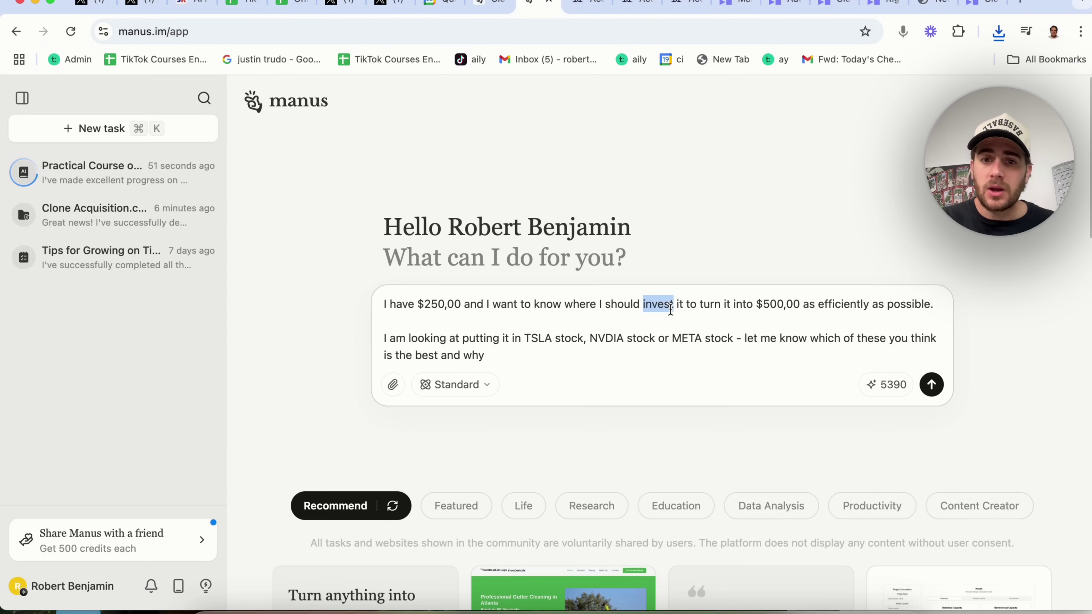
pyautogui.click(726, 318)
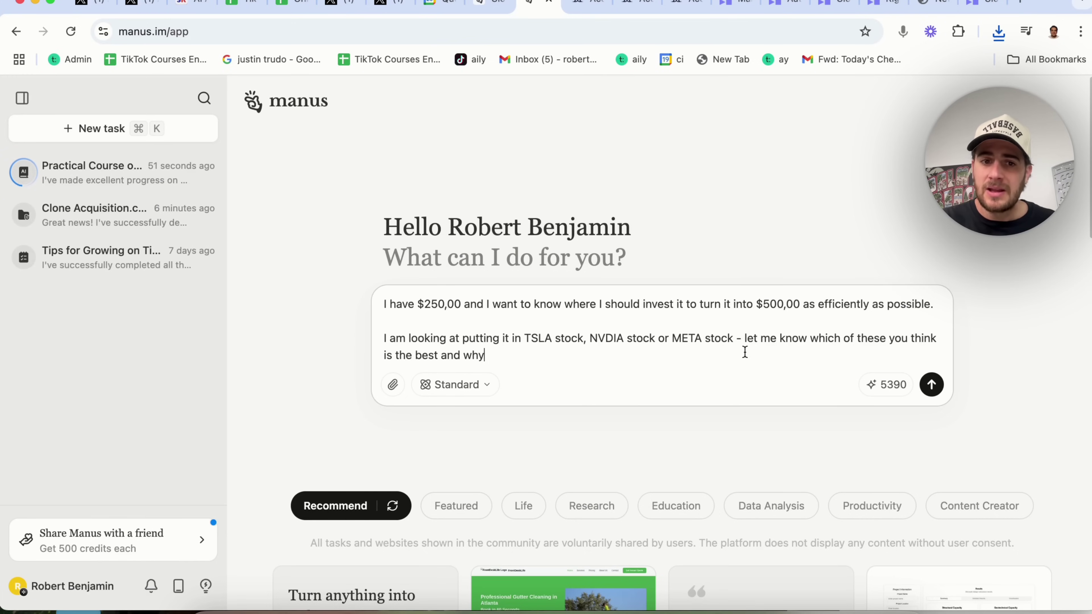
pyautogui.click(914, 387)
pyautogui.click(931, 384)
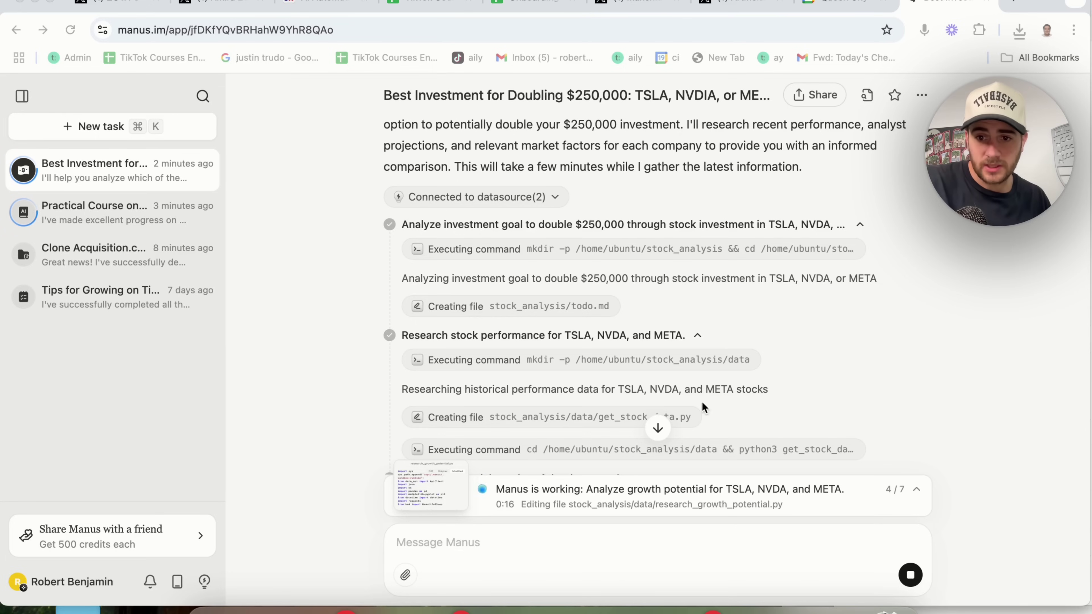
# Step: Expand the investment task's progress panel, review its status, collapse it and scroll the steps
pyautogui.click(914, 490)
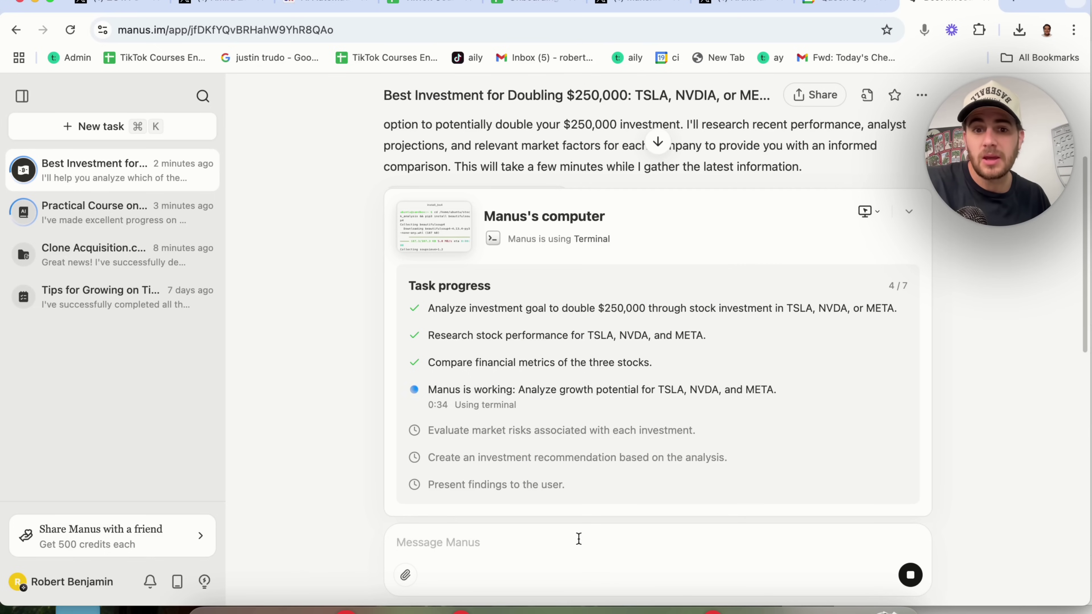
pyautogui.scroll(3, 422, 336)
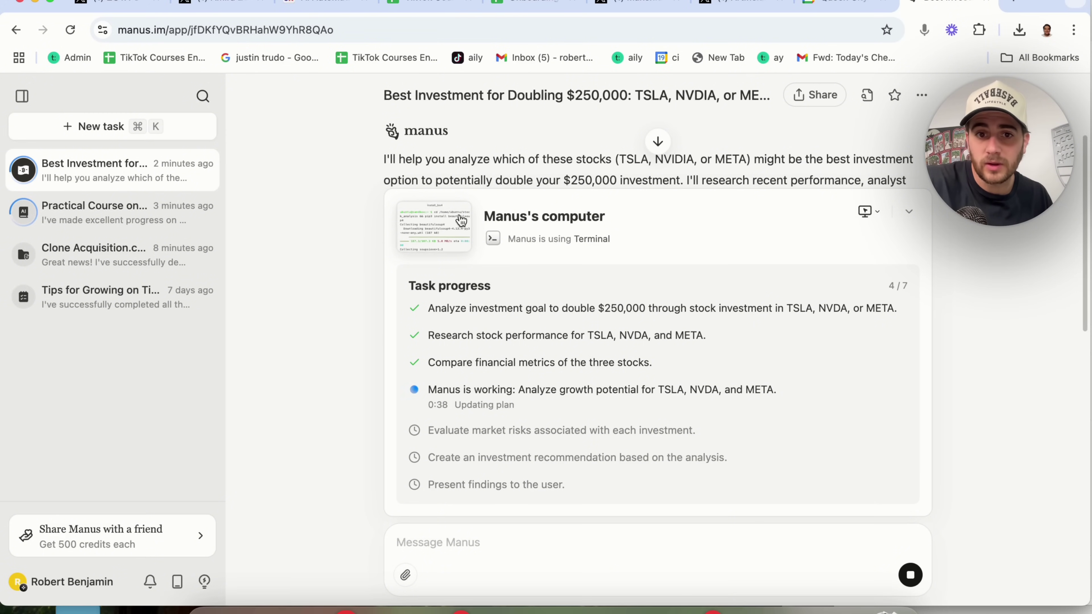
pyautogui.scroll(-3, 685, 205)
pyautogui.moveTo(684, 209); pyautogui.dragTo(709, 267)
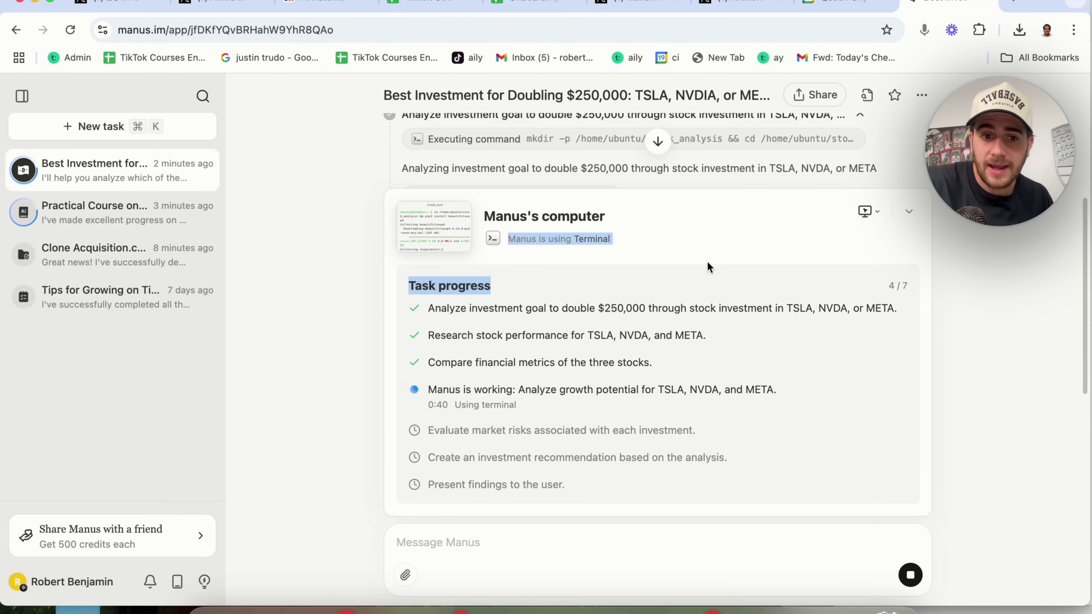
pyautogui.click(910, 214)
pyautogui.scroll(3, 368, 228)
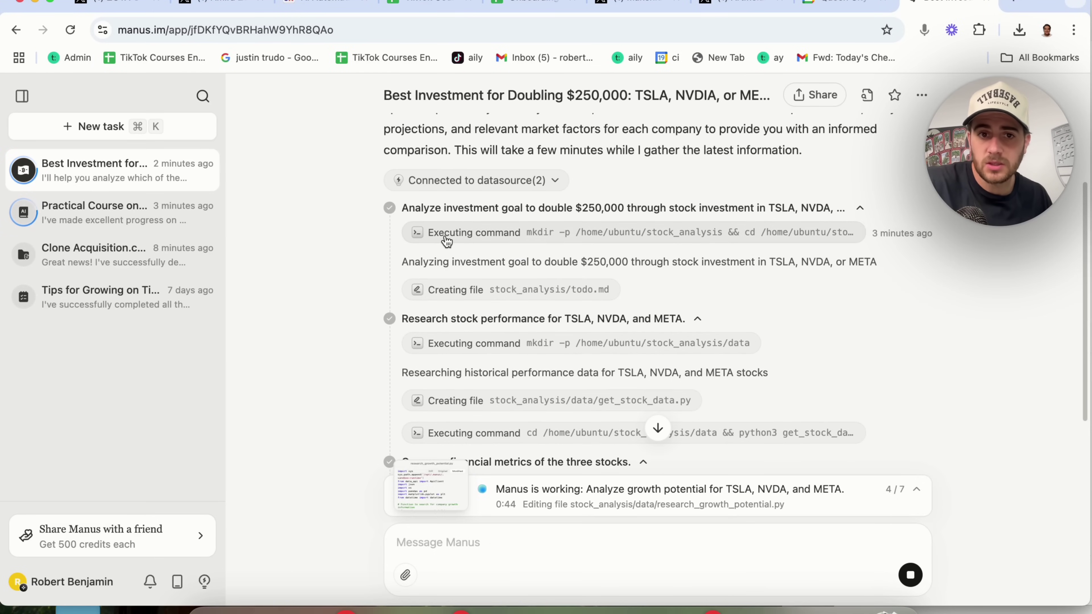
pyautogui.scroll(-3, 340, 336)
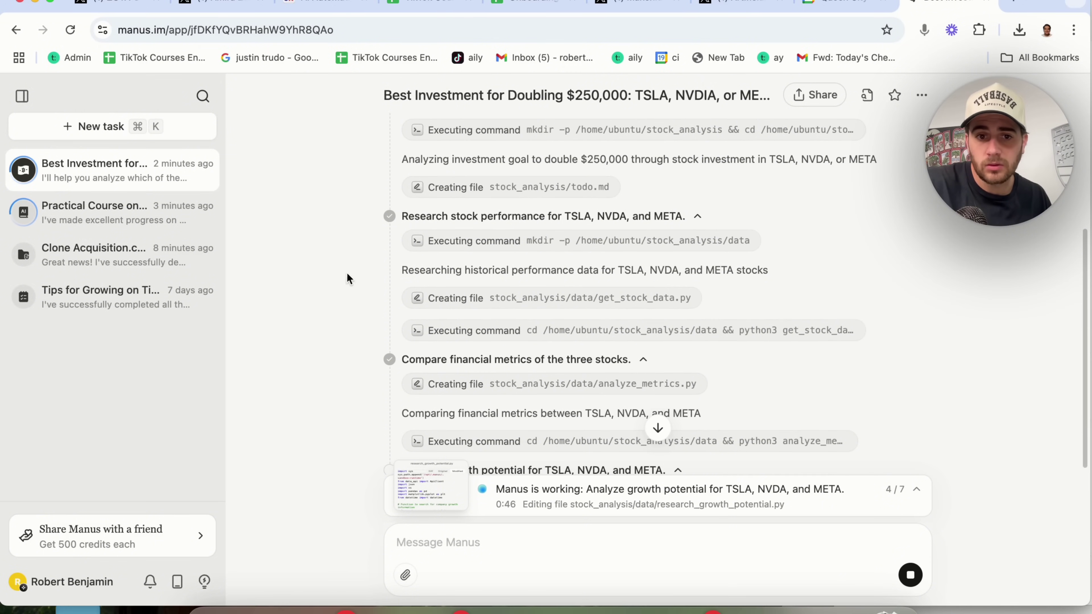
pyautogui.scroll(-5, 314, 382)
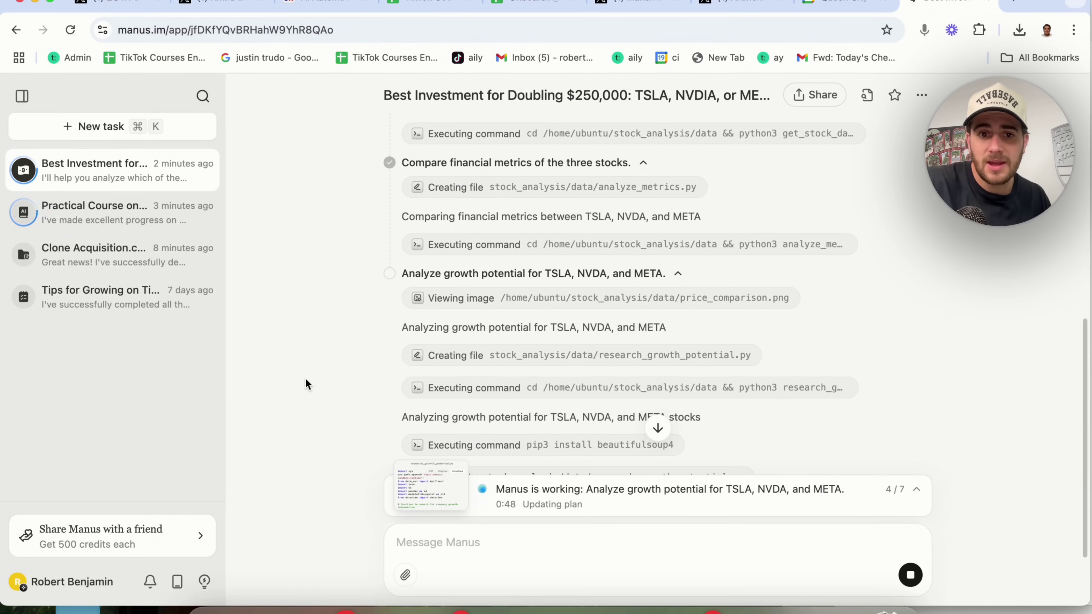
pyautogui.scroll(-4, 287, 373)
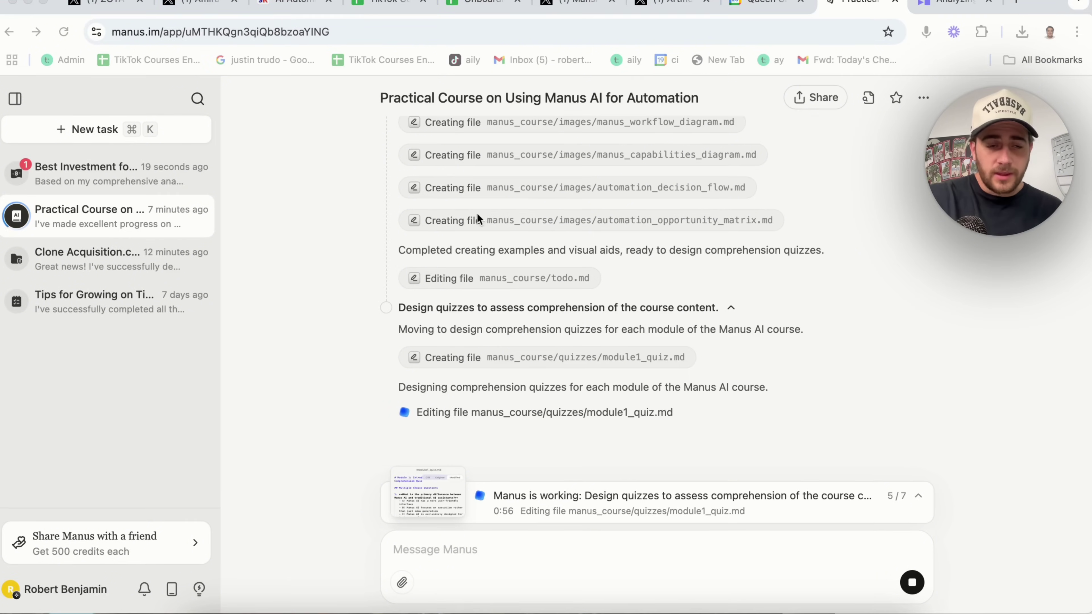
# Step: Rate the completed investment task five stars, submit the feedback, and return to the Practical Course task
pyautogui.click(97, 179)
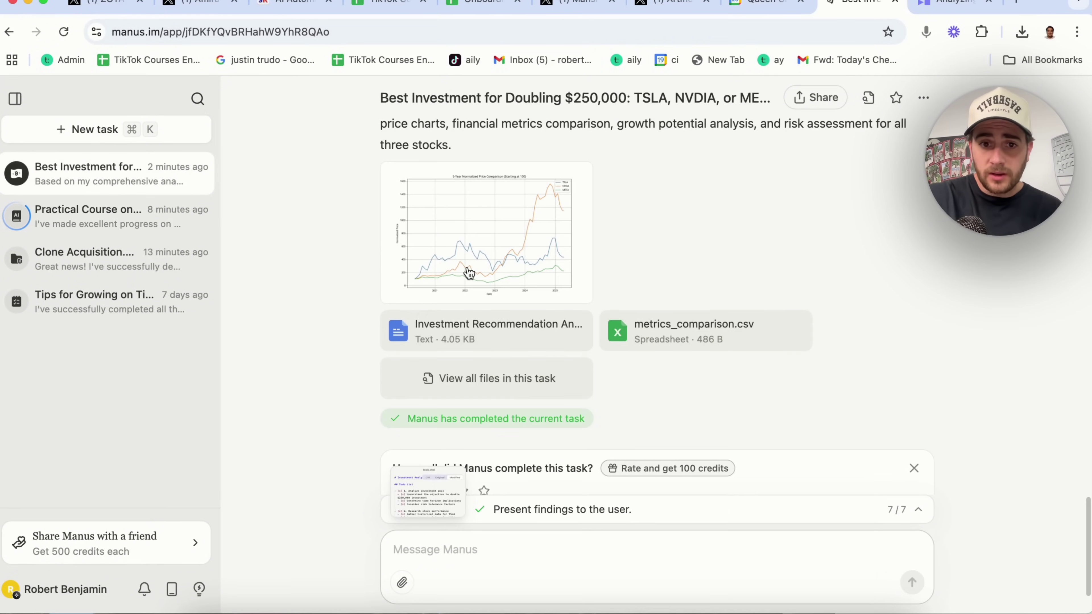
pyautogui.scroll(-1, 468, 272)
pyautogui.scroll(1, 449, 270)
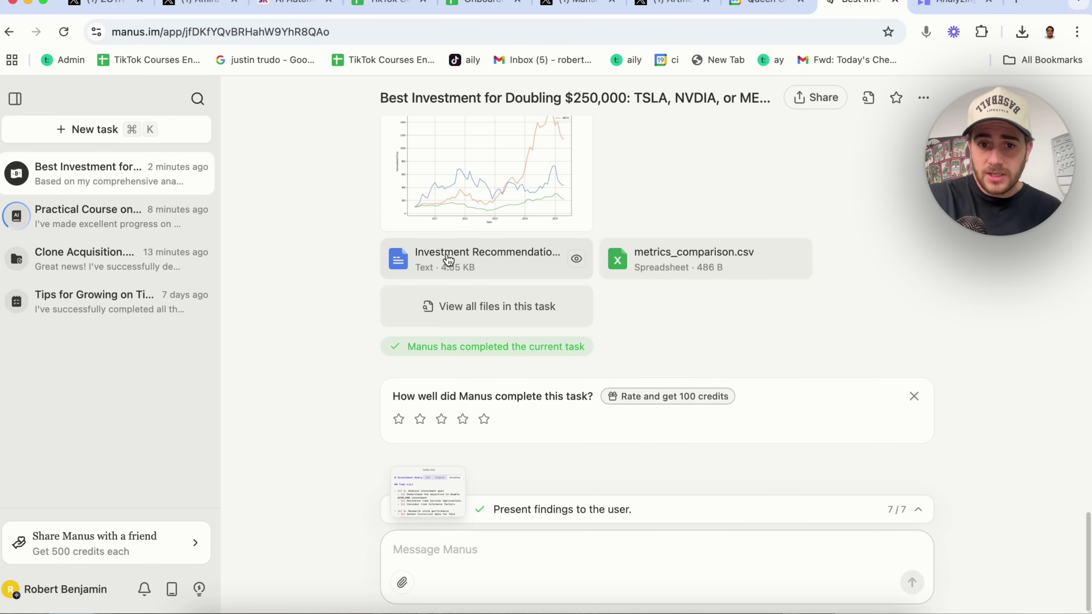
pyautogui.click(484, 449)
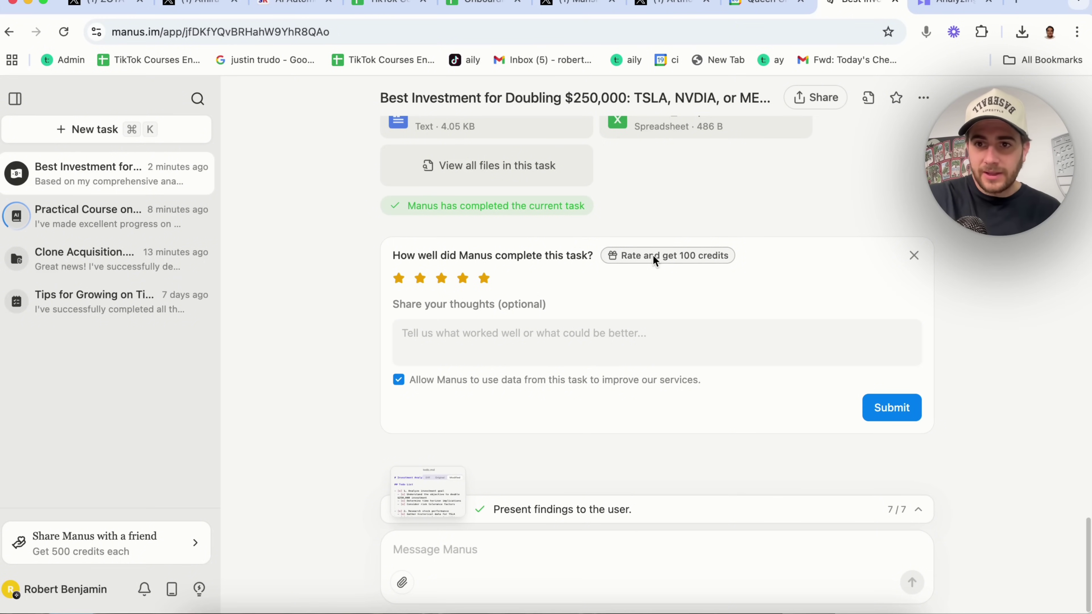
pyautogui.scroll(1, 772, 417)
pyautogui.click(891, 452)
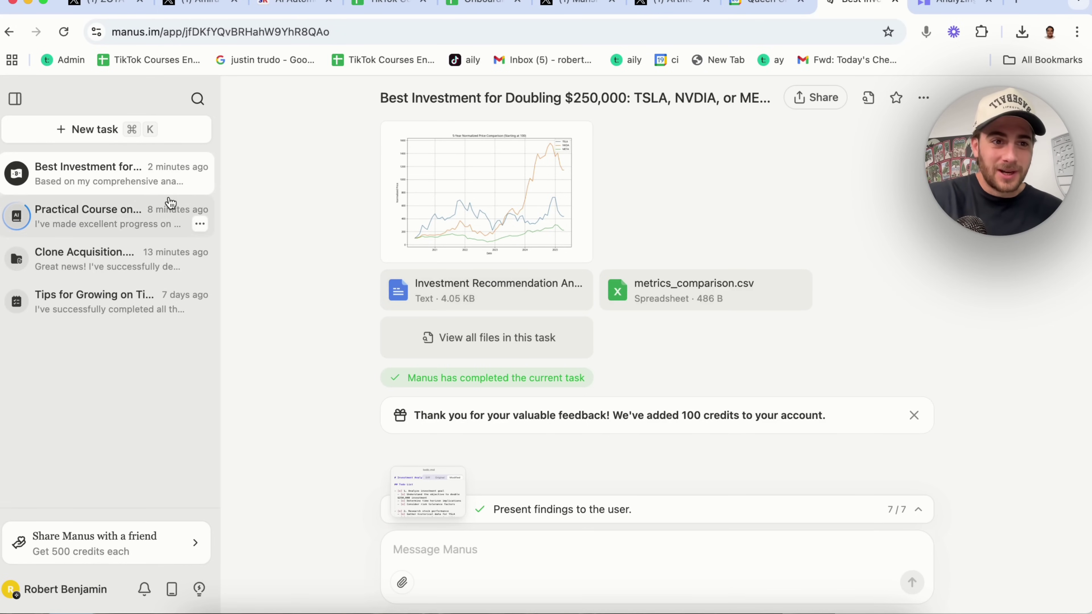
pyautogui.click(112, 215)
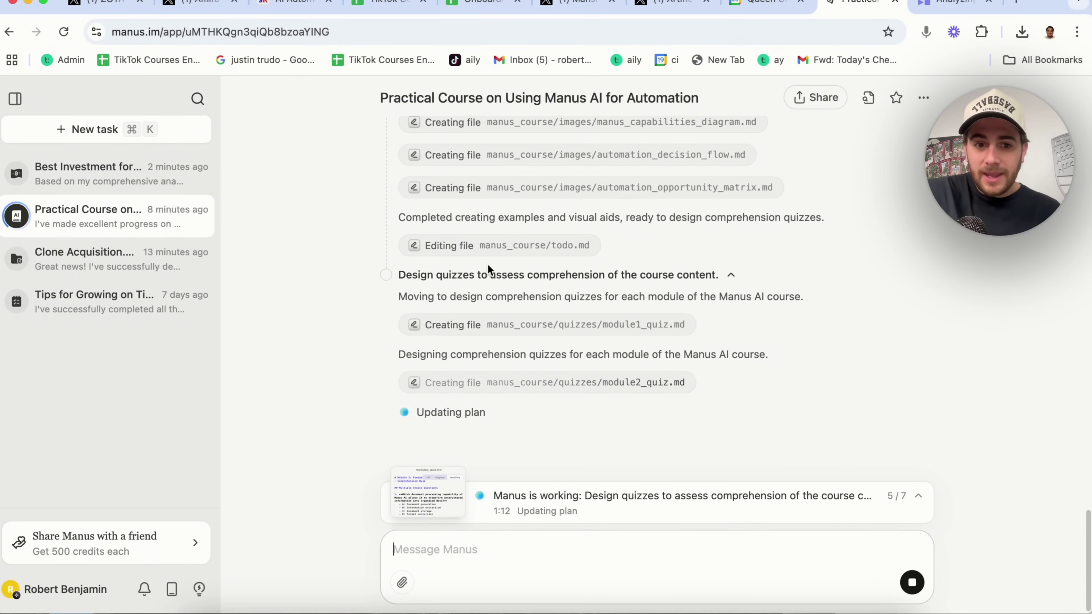
# Step: Expand and collapse the course task's progress checklist, then switch to the $250,000 investment task
pyautogui.scroll(3, 487, 269)
pyautogui.scroll(-10, 488, 267)
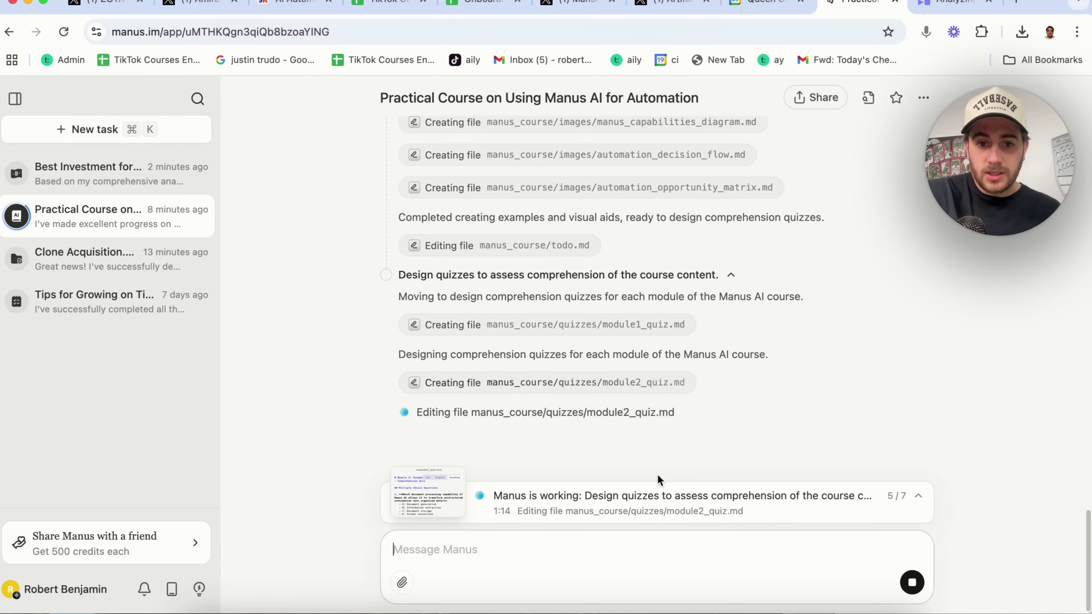
pyautogui.click(908, 502)
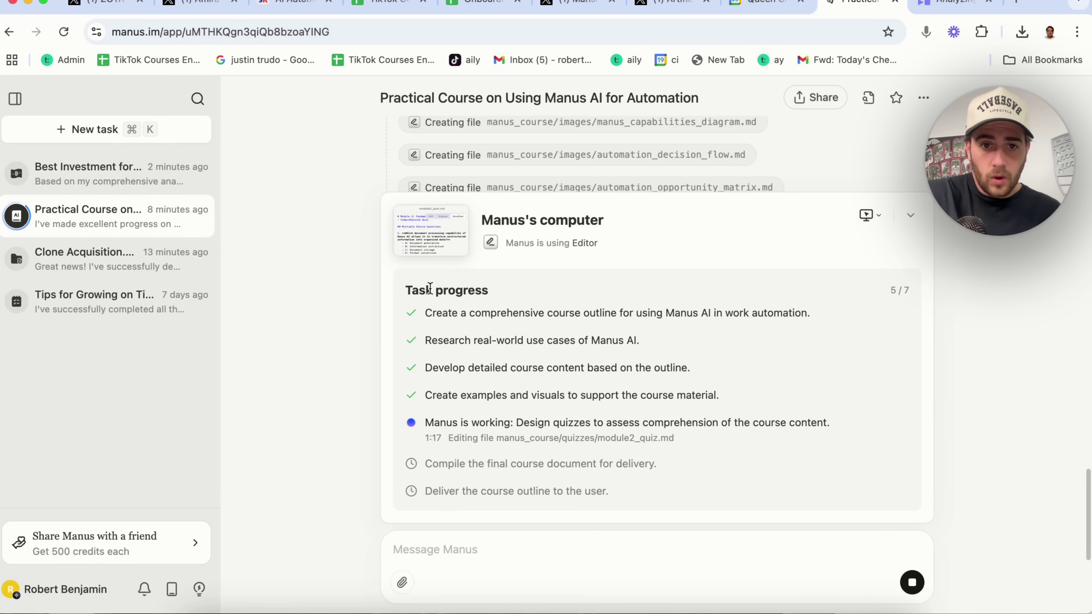
pyautogui.scroll(4, 325, 319)
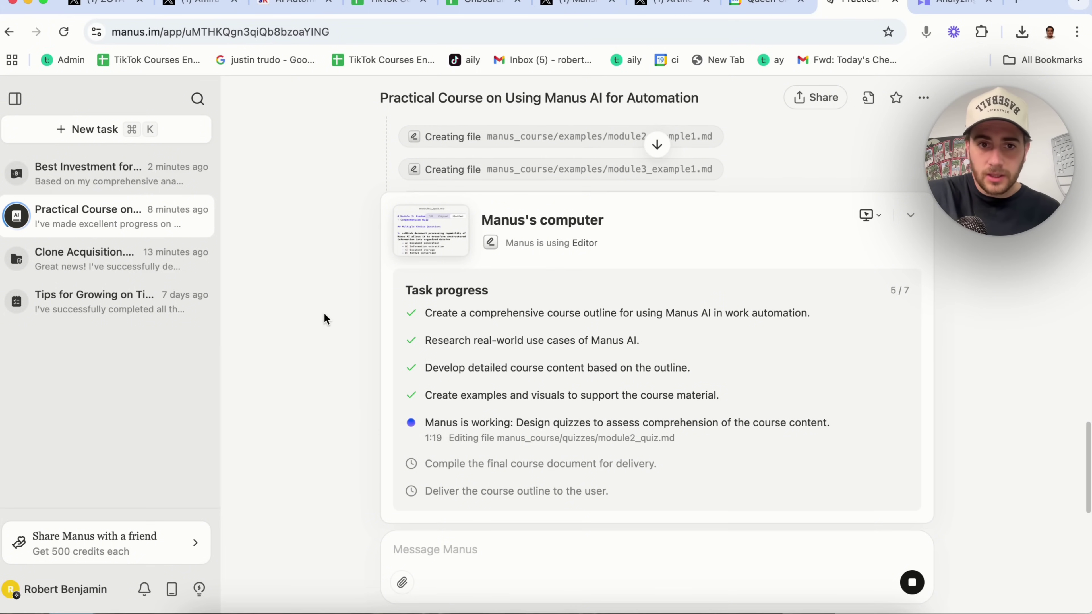
pyautogui.click(910, 216)
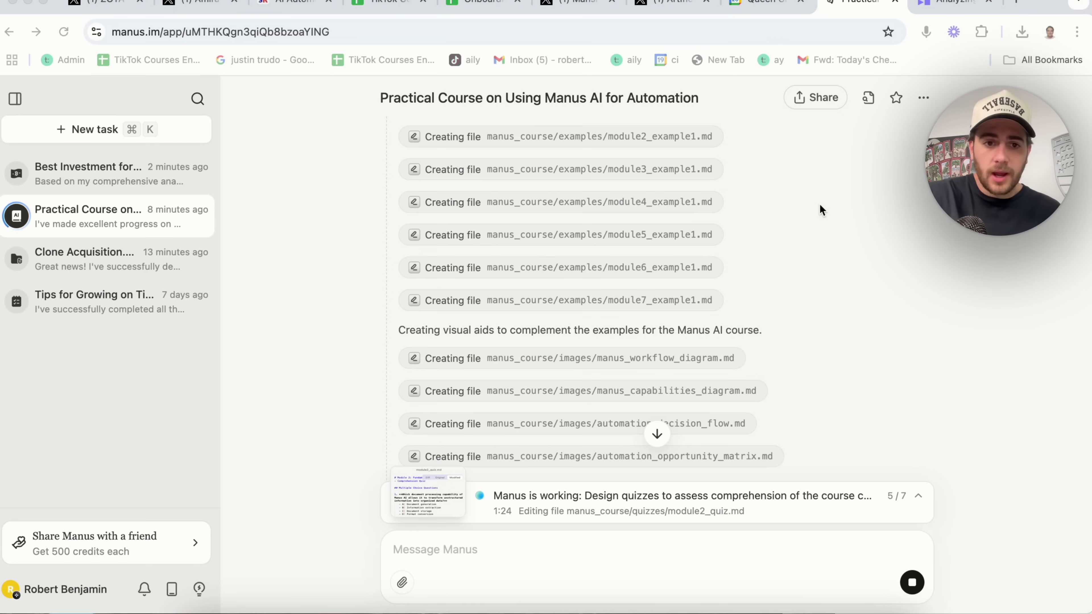
pyautogui.scroll(15, 615, 275)
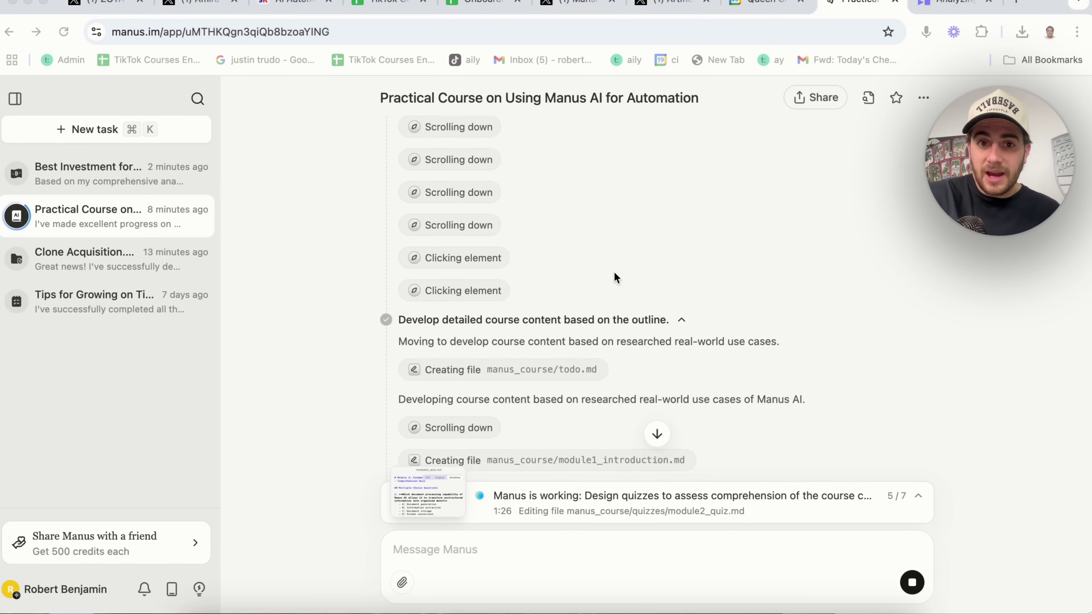
pyautogui.scroll(10, 615, 274)
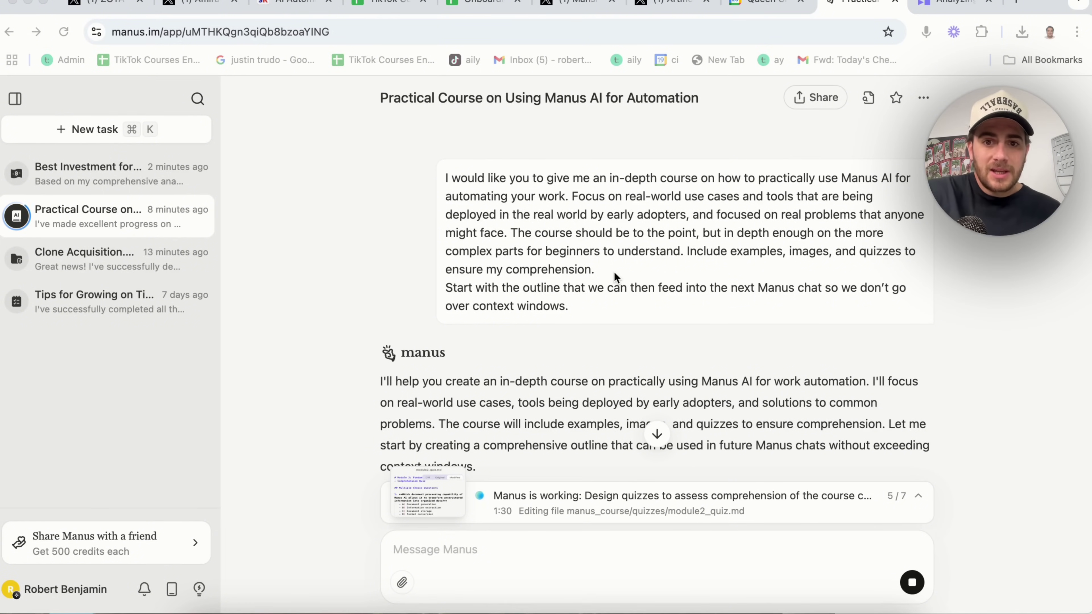
pyautogui.scroll(-15, 617, 225)
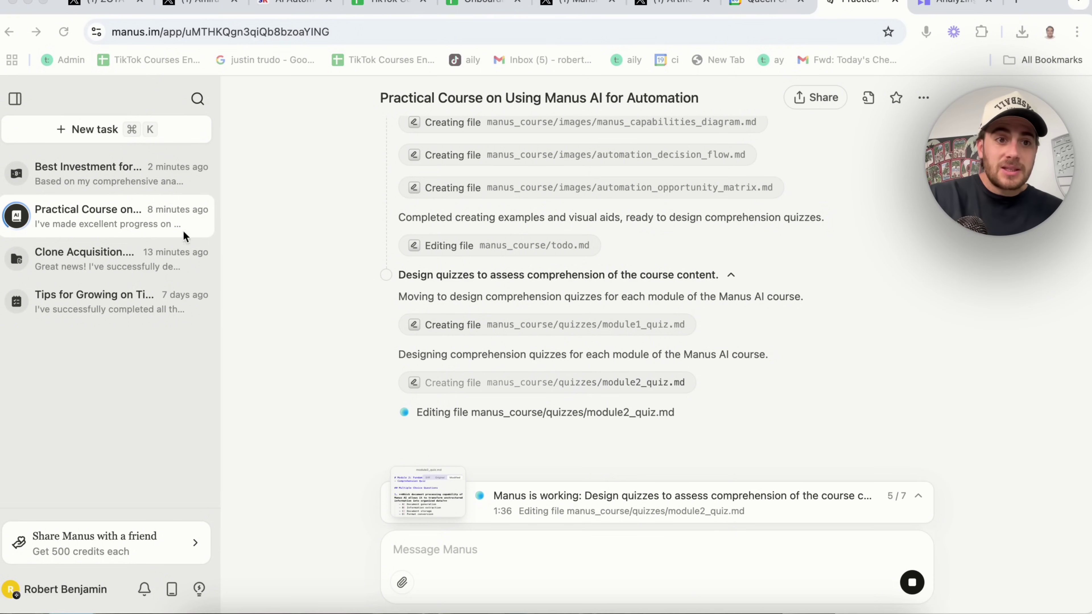
pyautogui.click(129, 174)
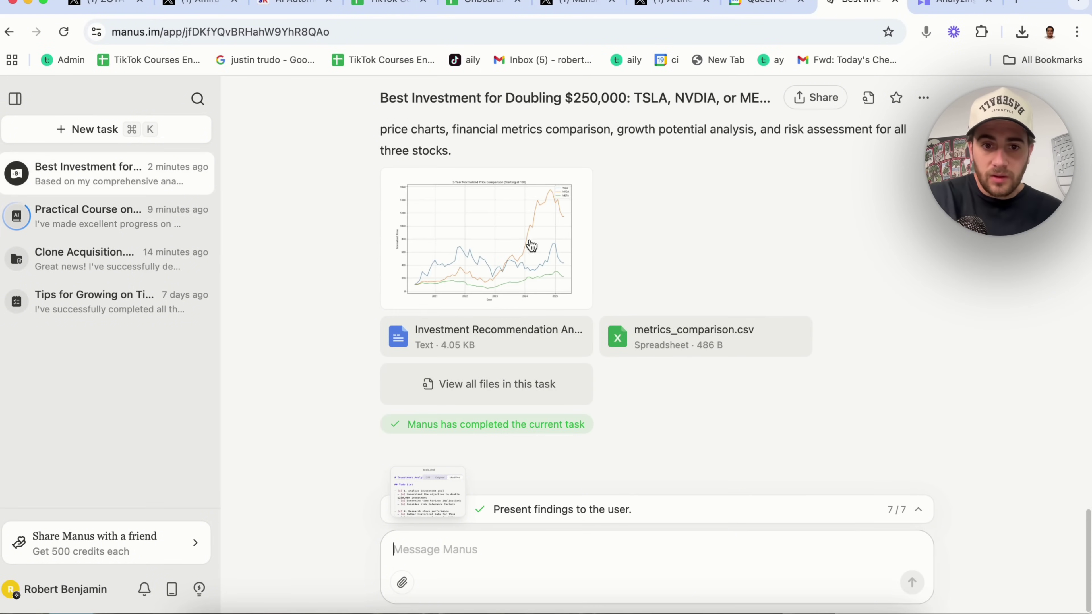
# Step: Show all files from the investment task, including the analyses and Python scripts like get_stock_data.py
pyautogui.click(512, 388)
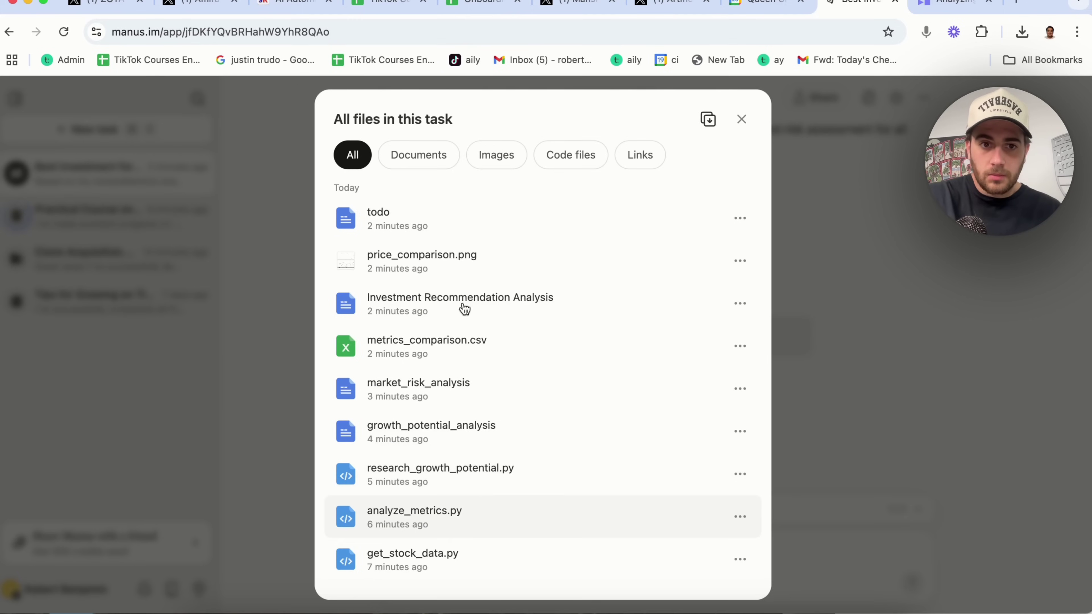
# Step: Open the Investment Recommendation Analysis report in the side viewer and scroll into it
pyautogui.click(522, 309)
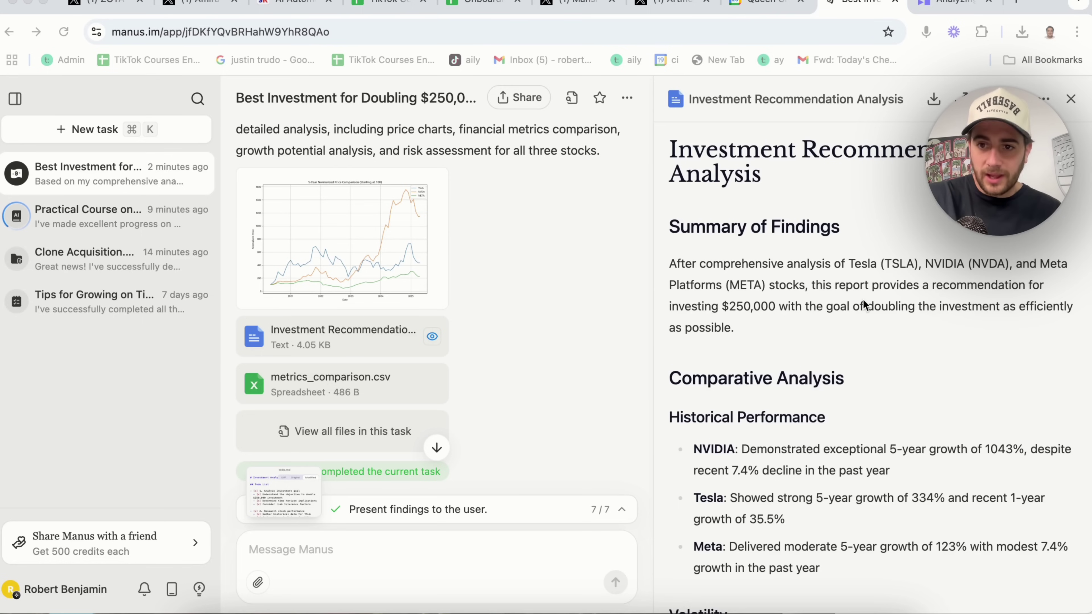
pyautogui.scroll(-6, 862, 299)
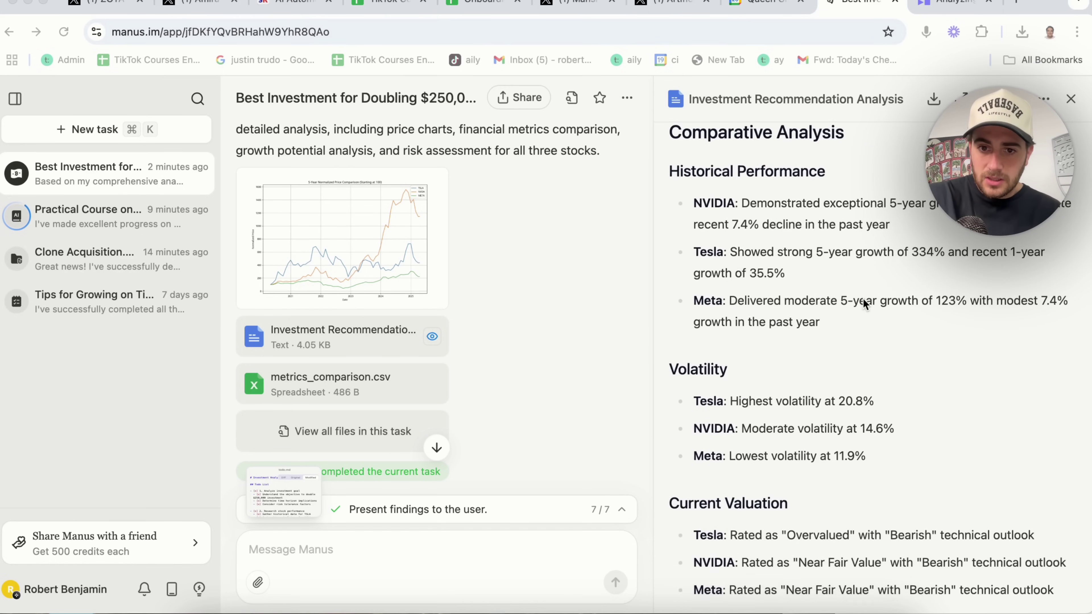
pyautogui.scroll(-15, 863, 298)
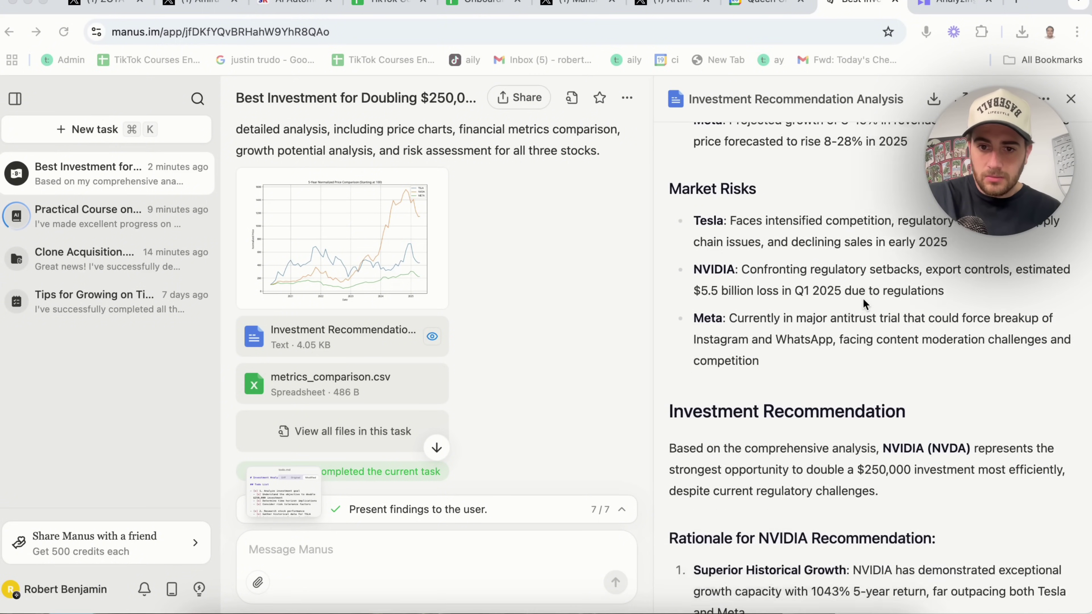
pyautogui.scroll(-5, 862, 298)
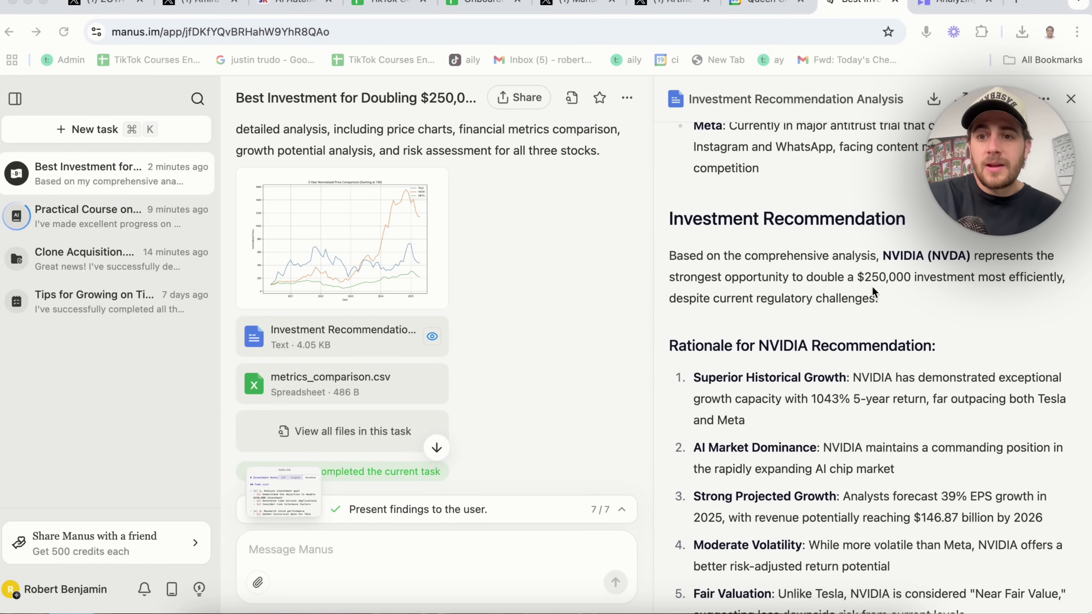
pyautogui.scroll(-1, 907, 281)
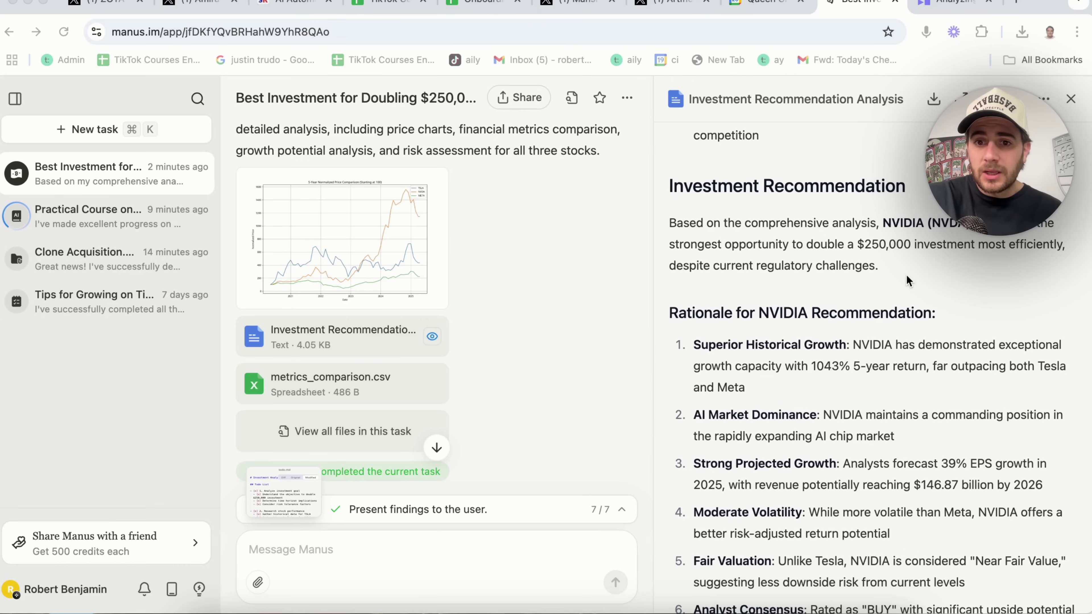
pyautogui.scroll(-2, 906, 277)
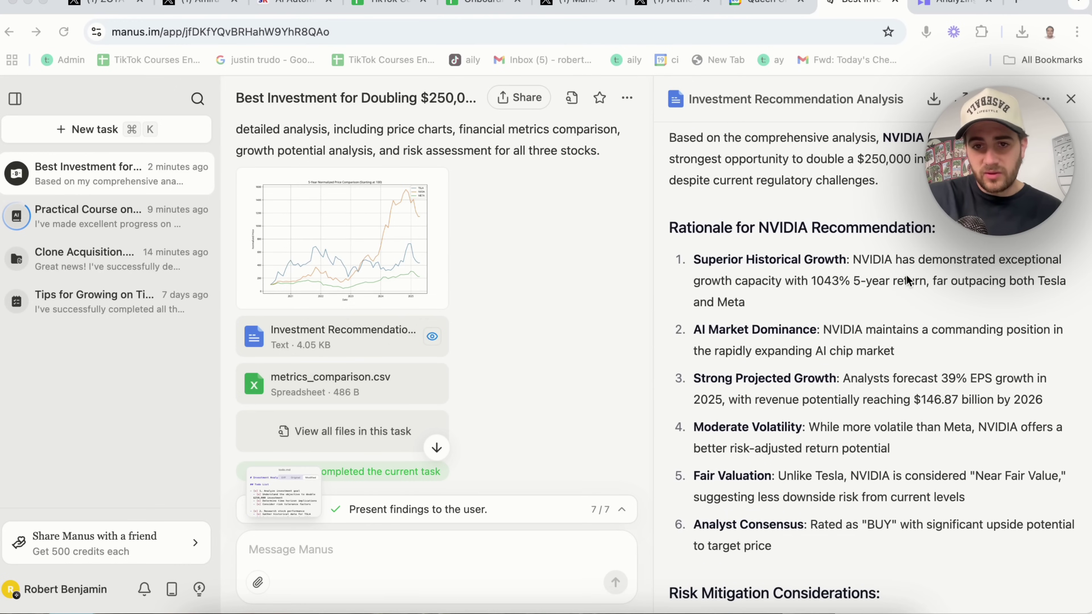
# Step: Highlight the Superior Historical Growth, AI Market Dominance, Strong Projected Growth, Moderate Volatility and Fair Valuation points
pyautogui.moveTo(693, 260); pyautogui.dragTo(858, 262)
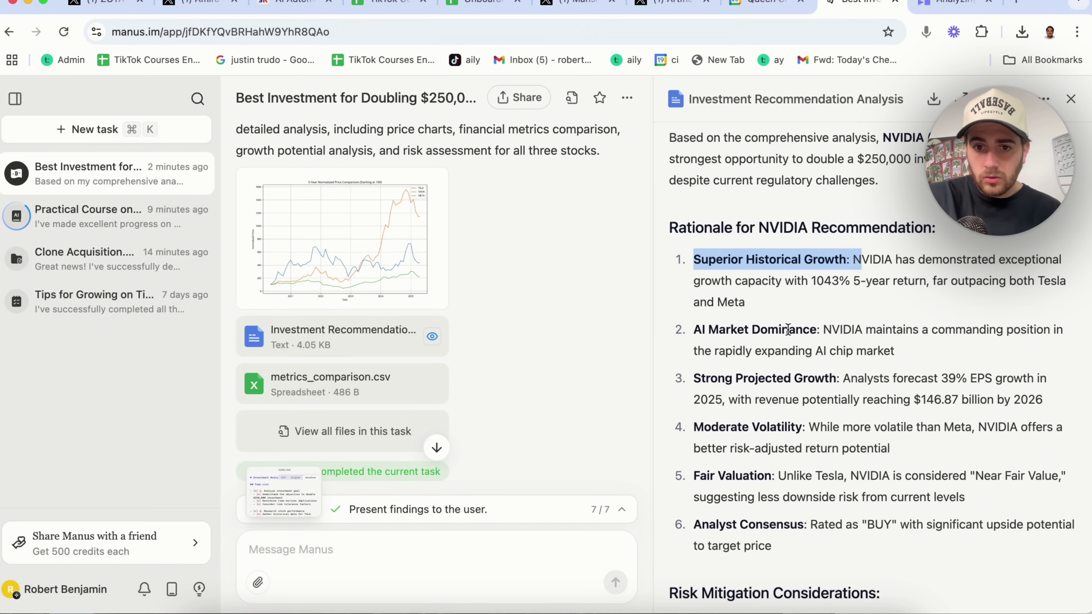
pyautogui.click(785, 332)
pyautogui.moveTo(701, 334); pyautogui.dragTo(898, 331)
pyautogui.click(703, 379)
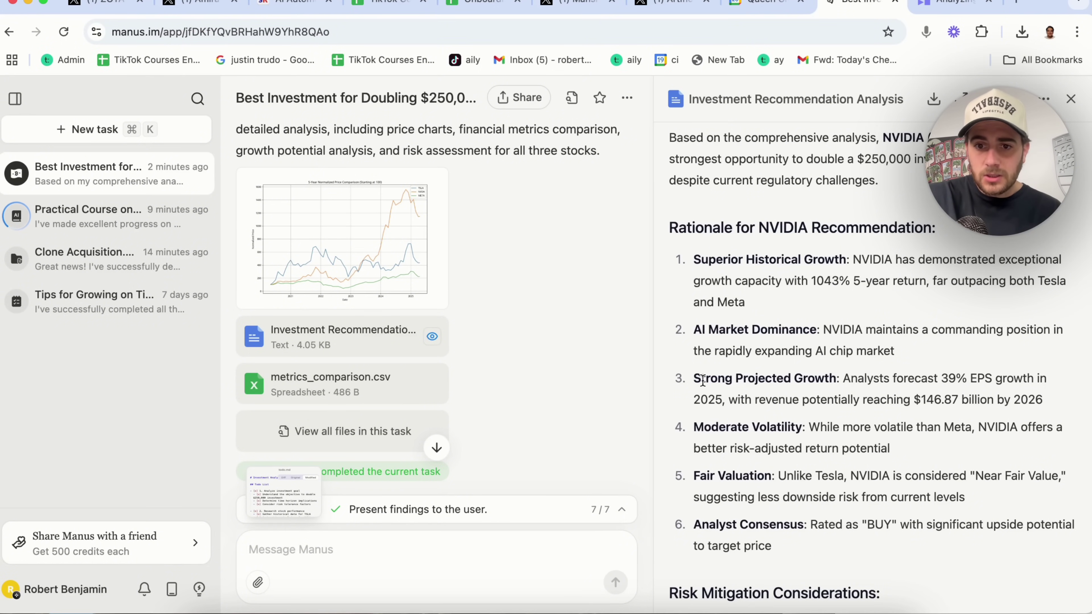
pyautogui.moveTo(694, 378); pyautogui.dragTo(836, 379)
pyautogui.scroll(-1, 783, 454)
pyautogui.moveTo(694, 382); pyautogui.dragTo(796, 383)
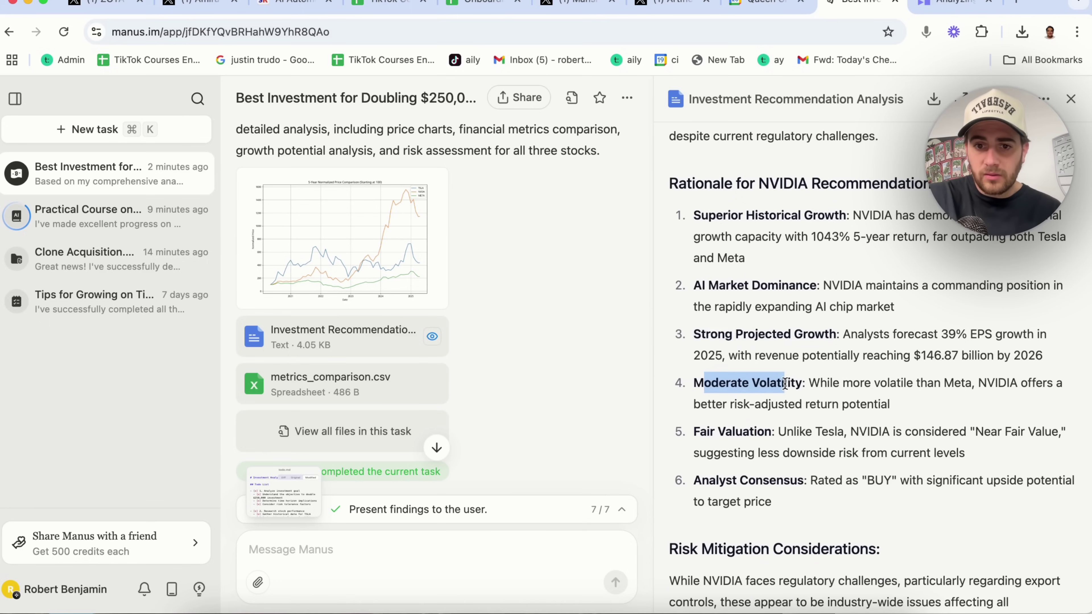
pyautogui.click(722, 437)
pyautogui.moveTo(694, 432); pyautogui.dragTo(773, 434)
pyautogui.scroll(-6, 706, 526)
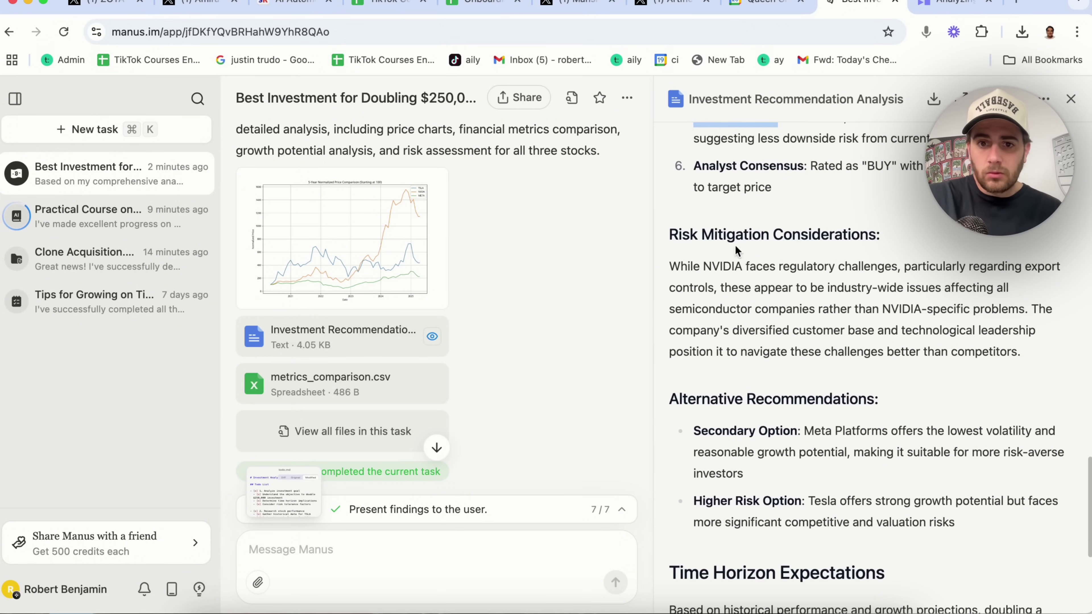
pyautogui.scroll(-2, 800, 312)
pyautogui.scroll(-3, 799, 309)
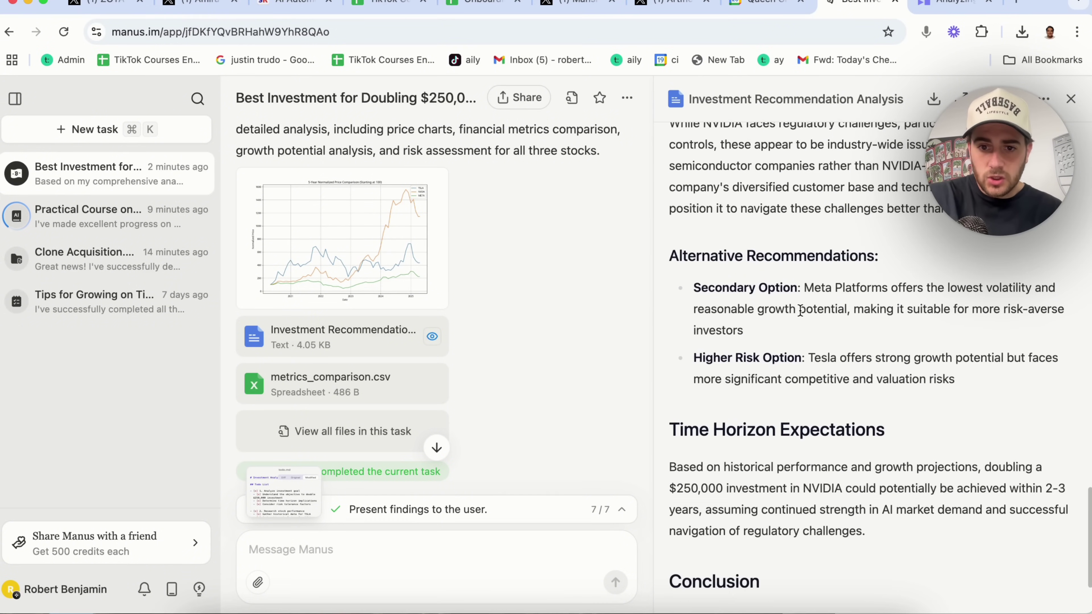
pyautogui.scroll(-1, 791, 334)
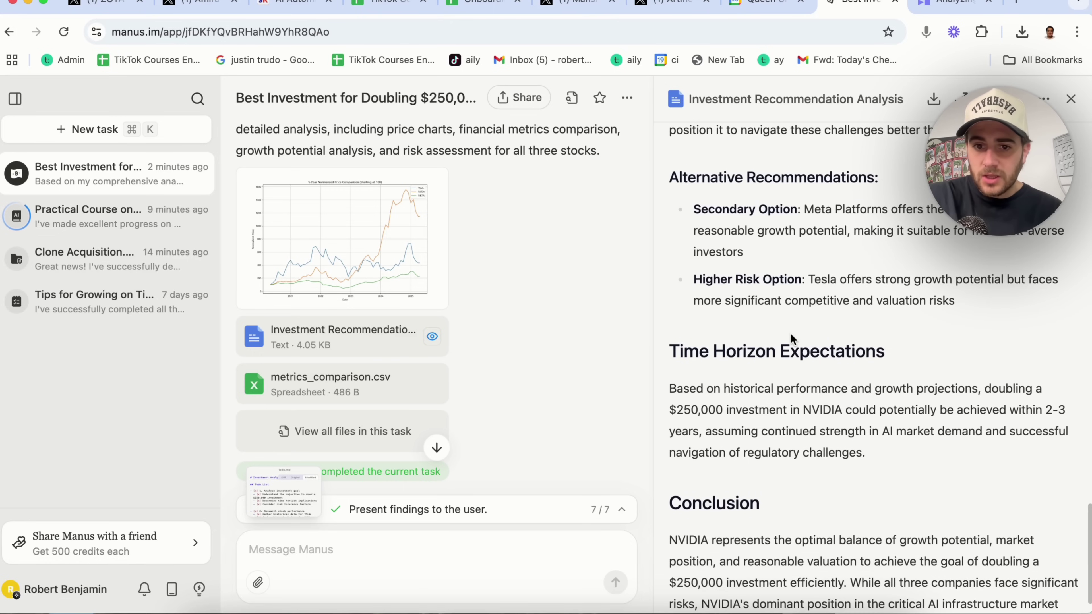
# Step: Highlight passages in the Time Horizon section, then scroll back up through the report
pyautogui.moveTo(676, 410); pyautogui.dragTo(792, 436)
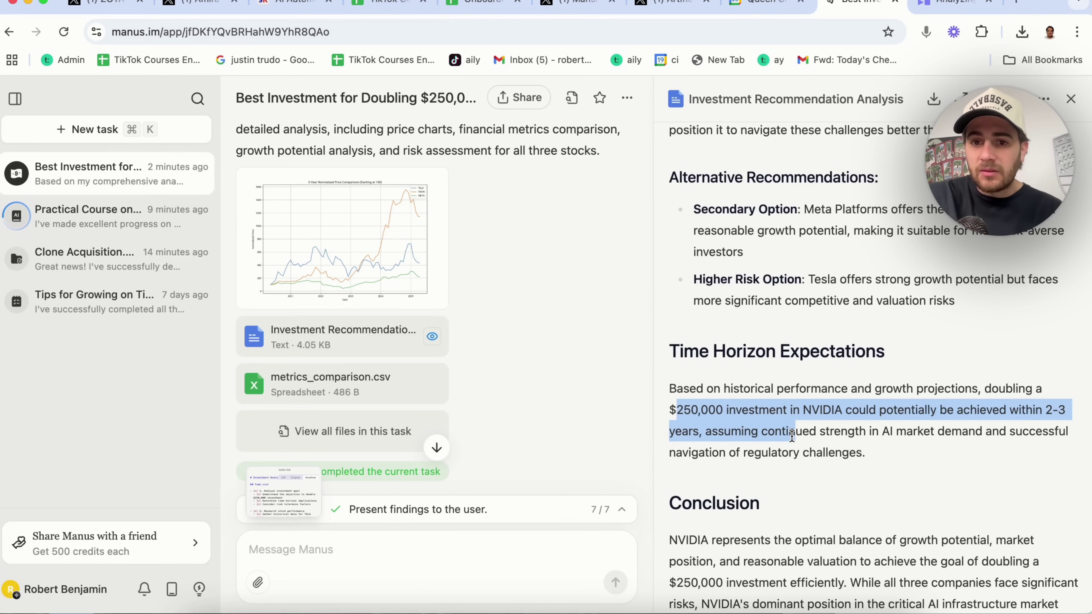
pyautogui.click(840, 428)
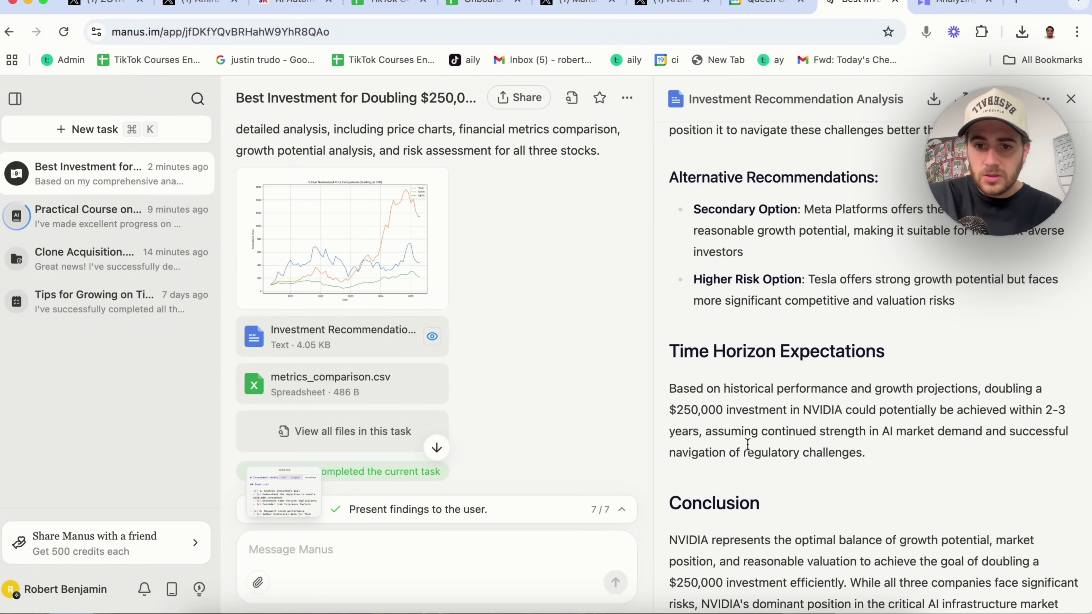
pyautogui.moveTo(748, 444); pyautogui.dragTo(901, 434)
pyautogui.click(803, 442)
pyautogui.scroll(-1, 802, 442)
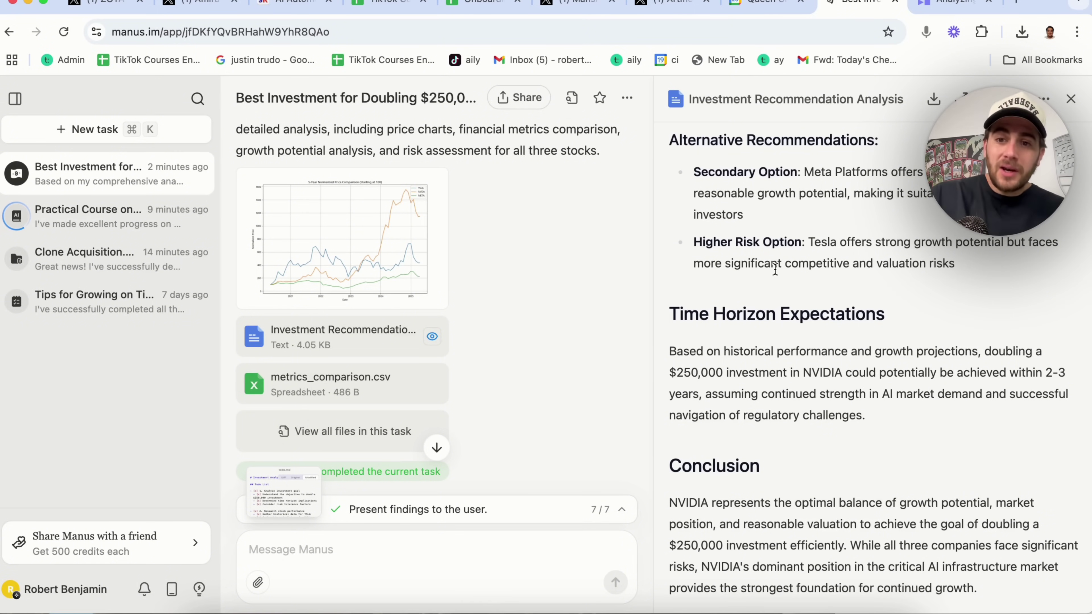
pyautogui.scroll(15, 833, 219)
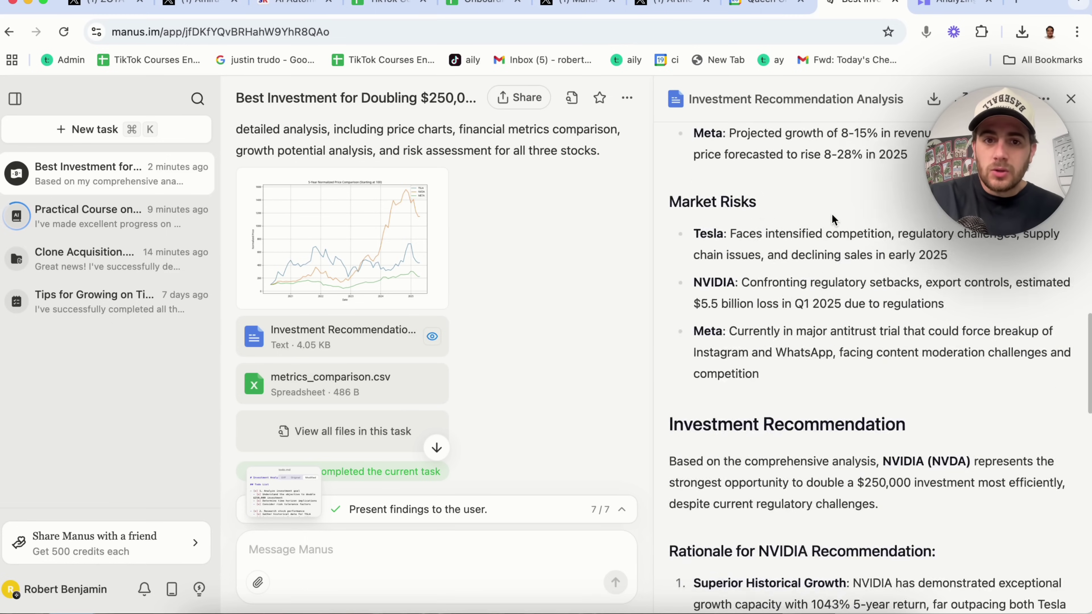
pyautogui.scroll(5, 833, 219)
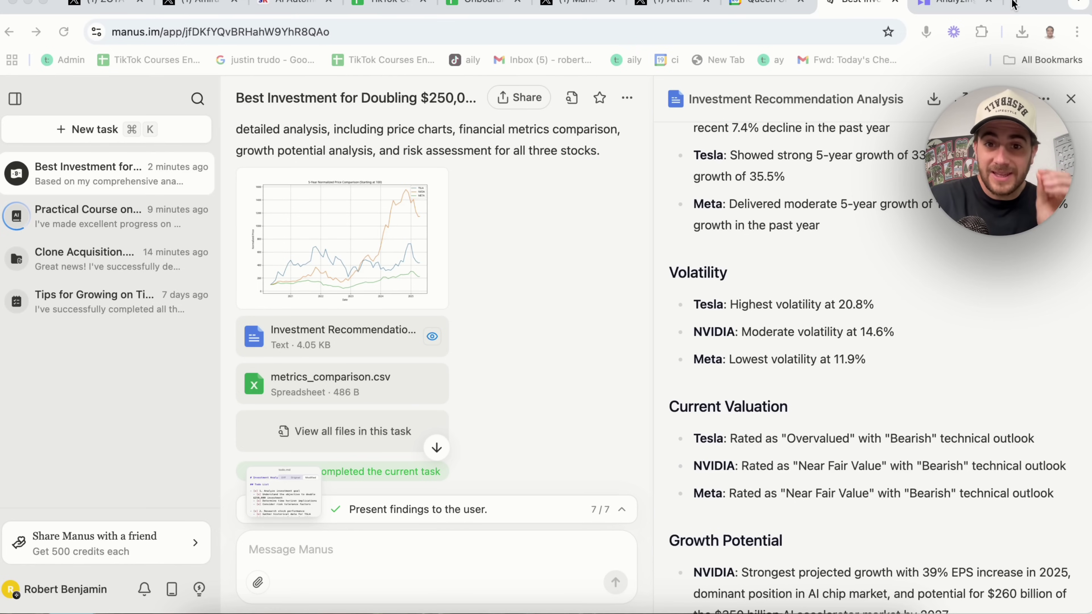
# Step: Open a new Chrome tab and enter bl101.com in the address bar, selecting it
pyautogui.click(1014, 4)
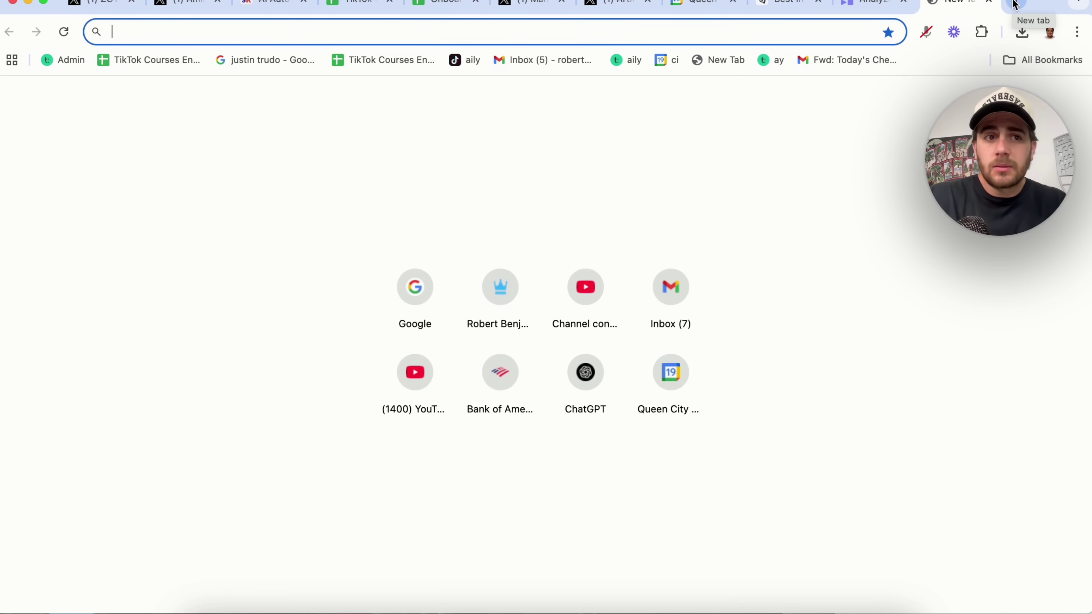
pyautogui.write('bl101.com')
pyautogui.press('super+a')
pyautogui.press('super+c')
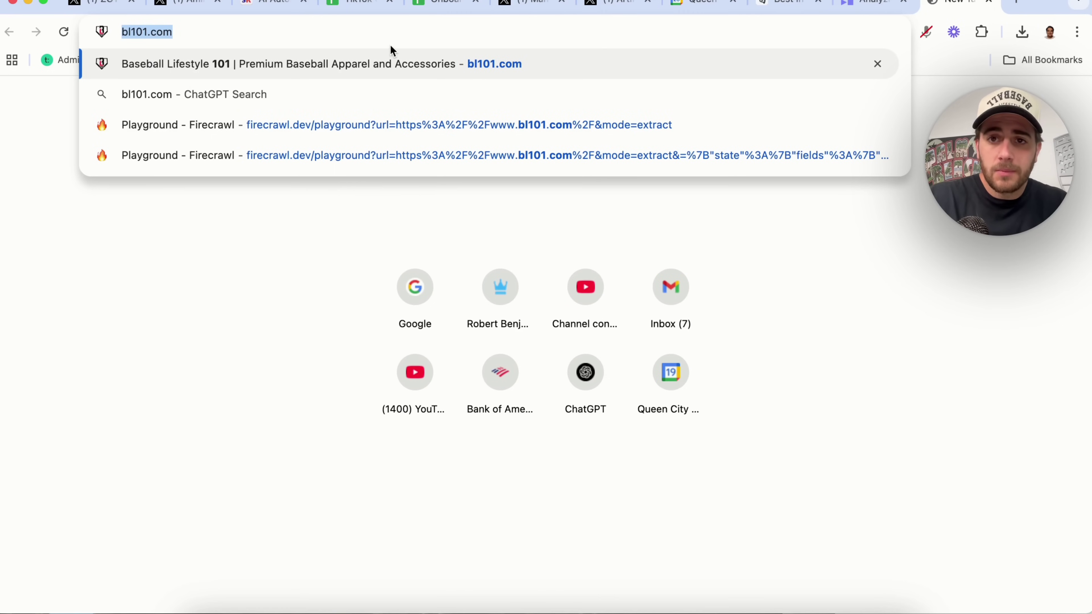
# Step: Back in Manus, submit a new task asking for expert SEO recommendations on the pasted bl101.com URL
pyautogui.click(778, 7)
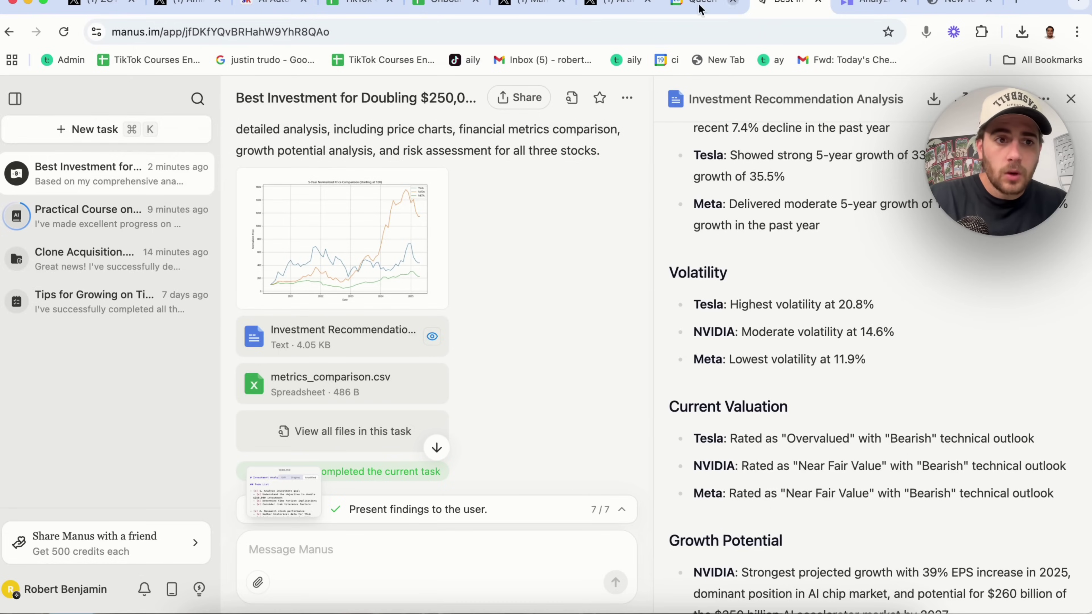
pyautogui.click(96, 129)
pyautogui.write('I')
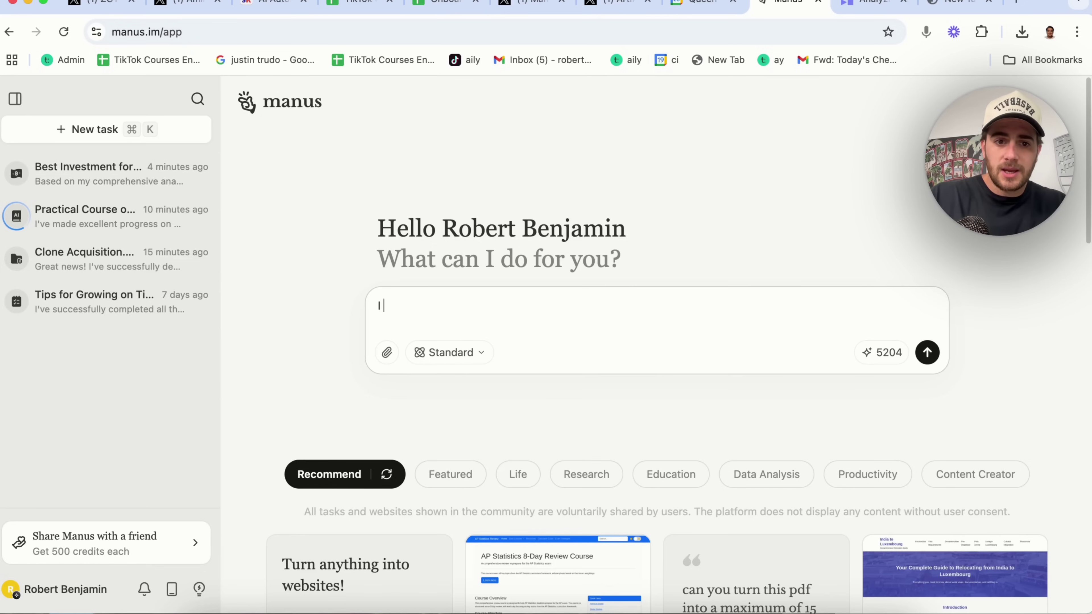
pyautogui.write(' need you to be')
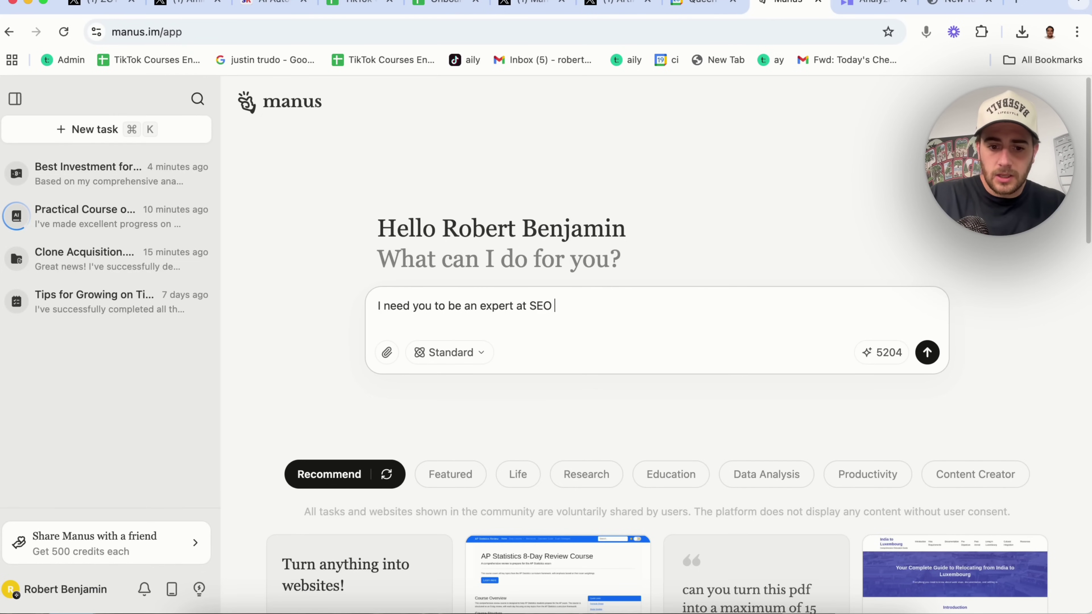
pyautogui.write(' an expert at SEO. Please analy')
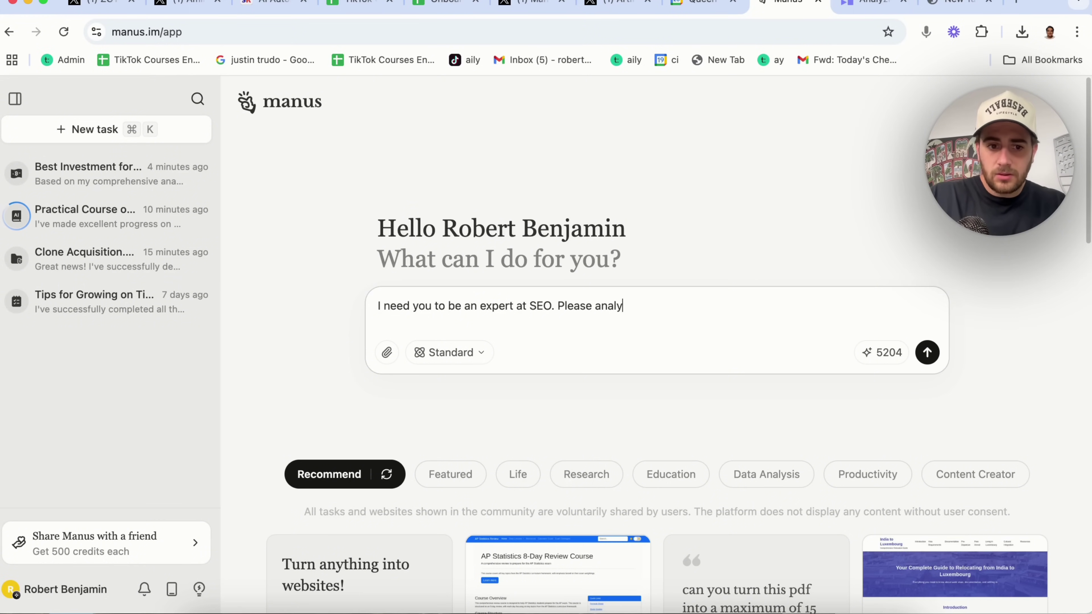
pyautogui.write('ze this website and off')
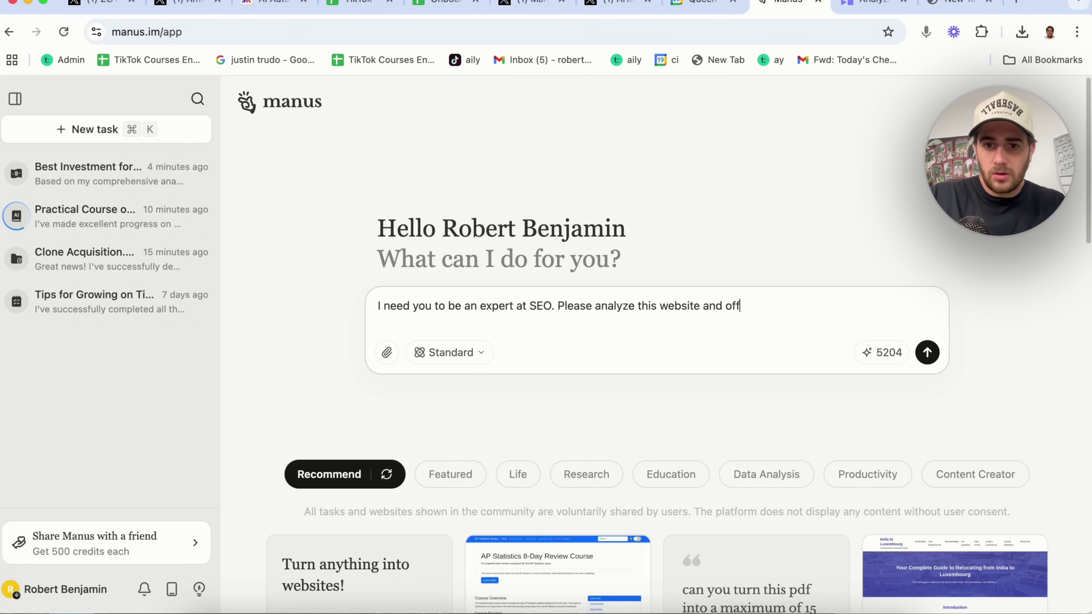
pyautogui.write('er SEO recommendations:')
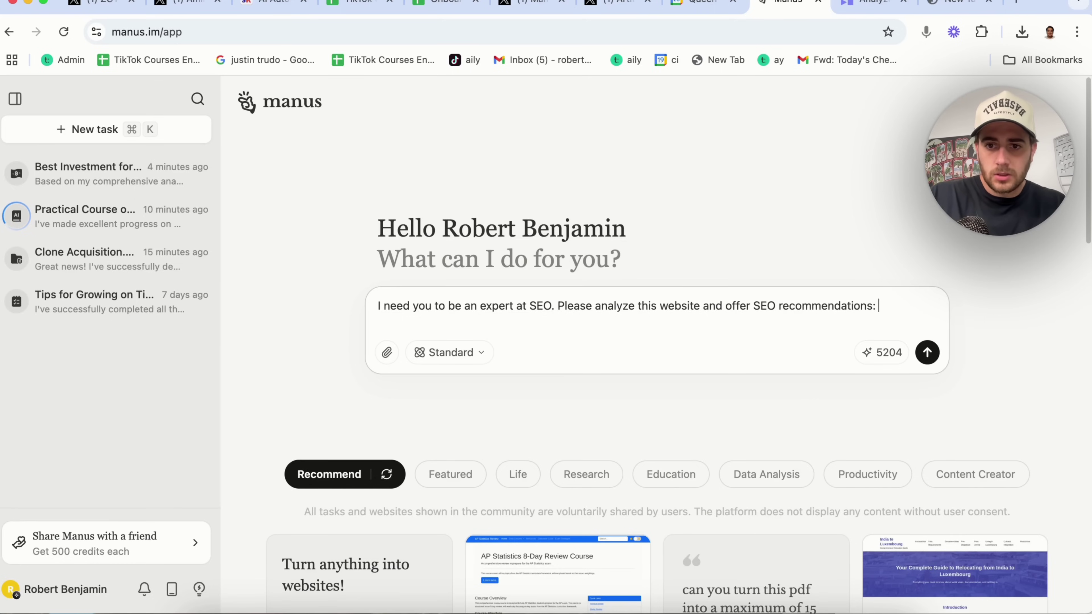
pyautogui.press('super+v')
pyautogui.press('Return')
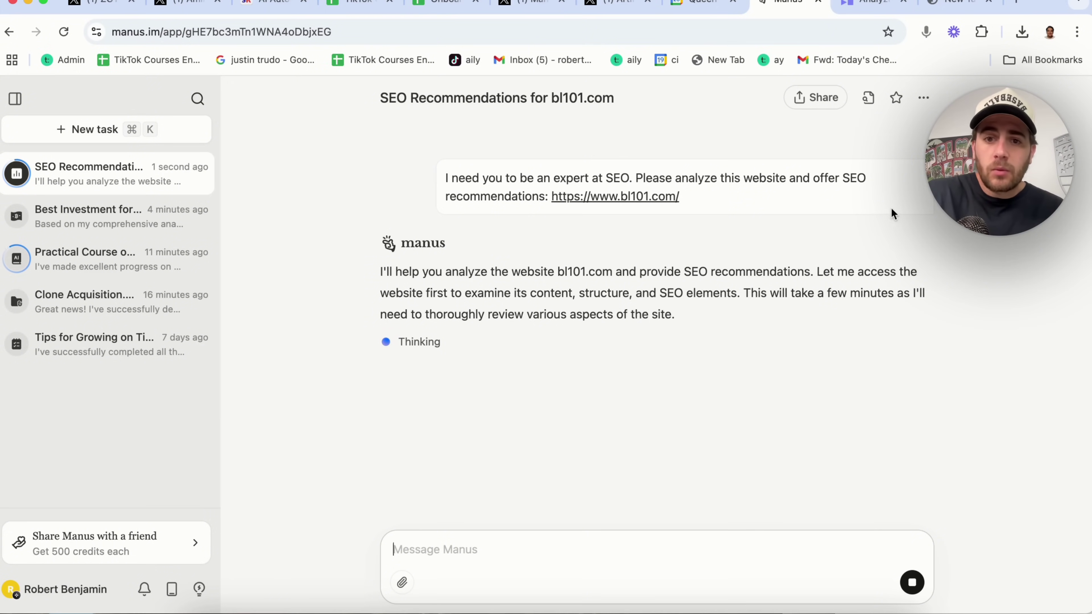
pyautogui.click(118, 593)
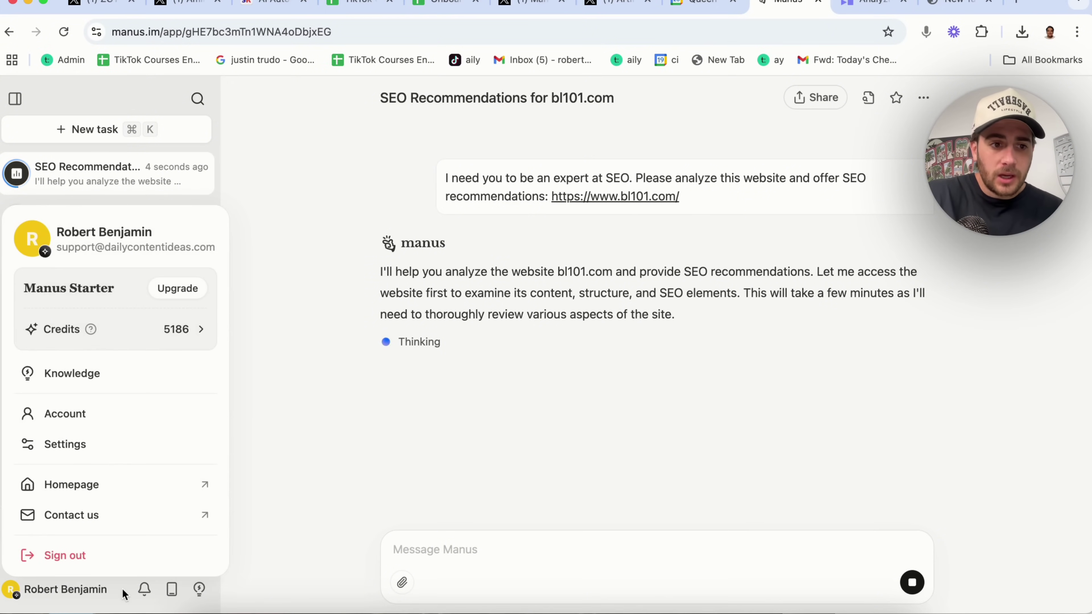
pyautogui.click(124, 413)
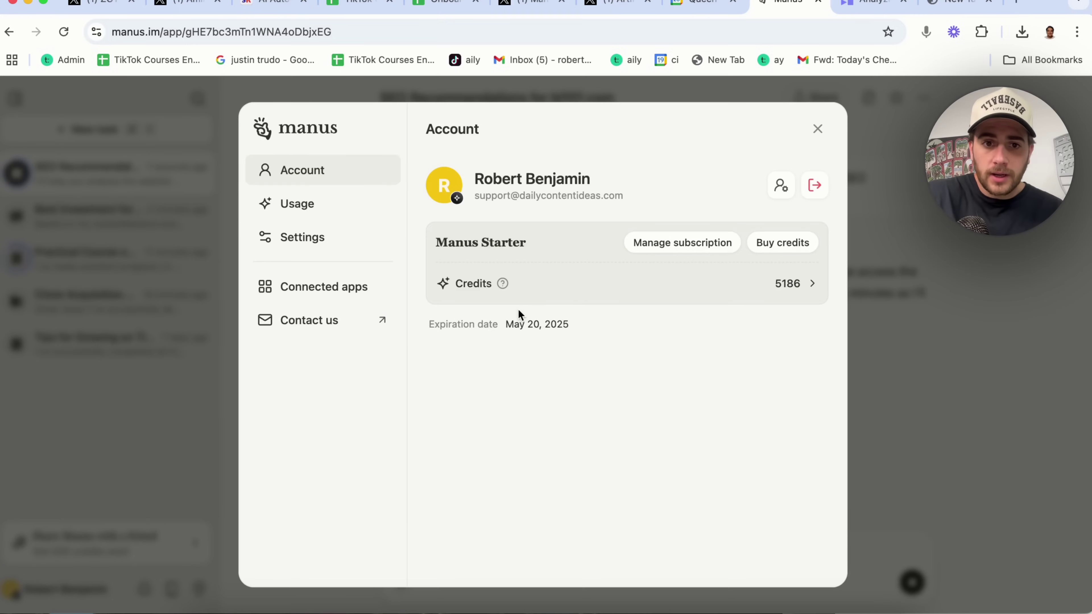
pyautogui.click(810, 295)
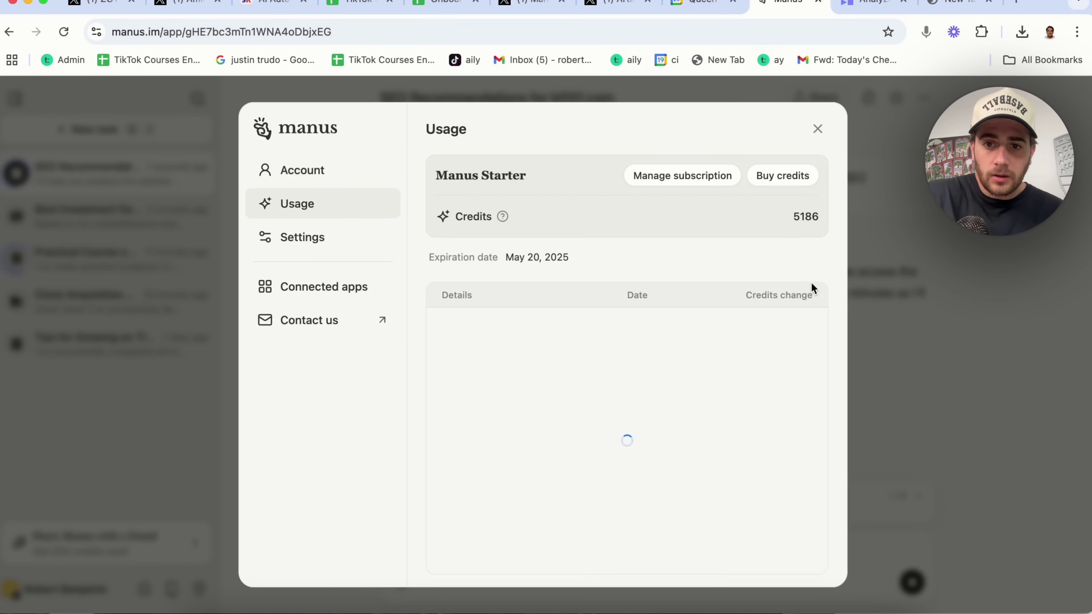
pyautogui.scroll(-2, 742, 383)
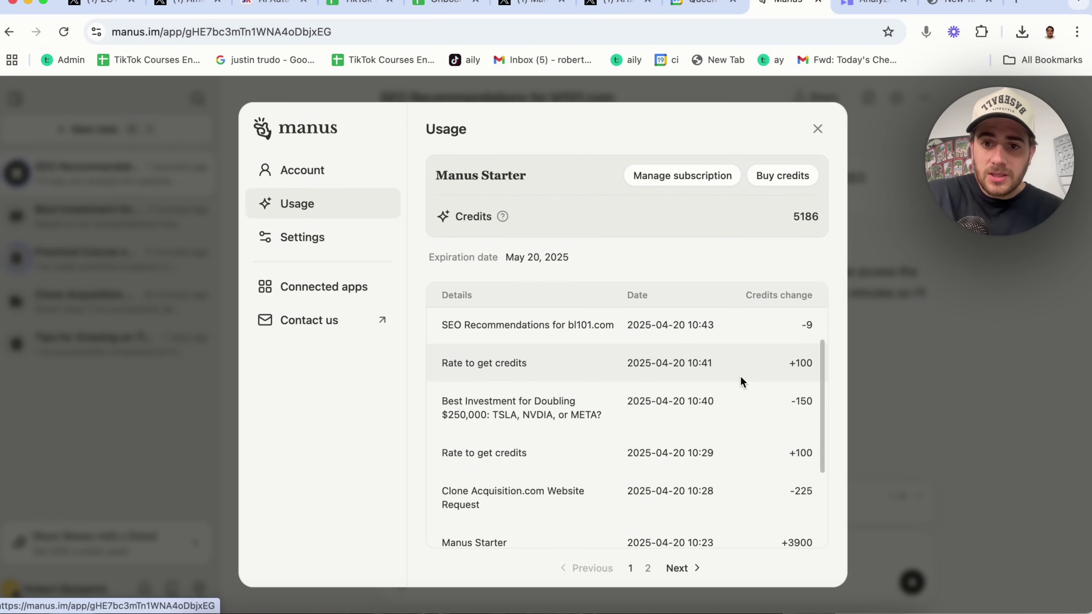
pyautogui.scroll(-1, 742, 383)
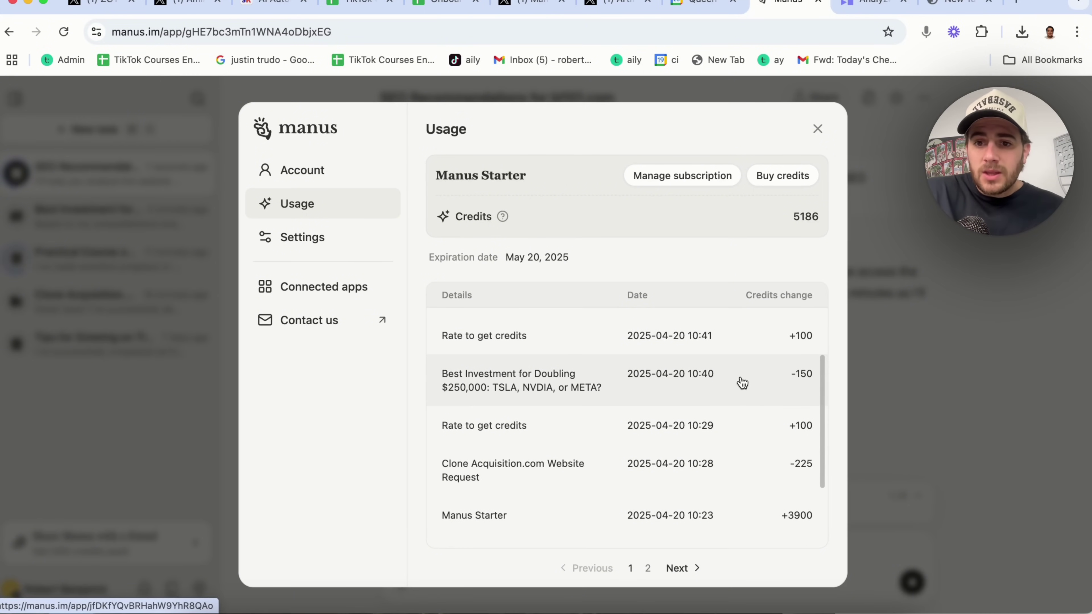
pyautogui.scroll(-3, 743, 382)
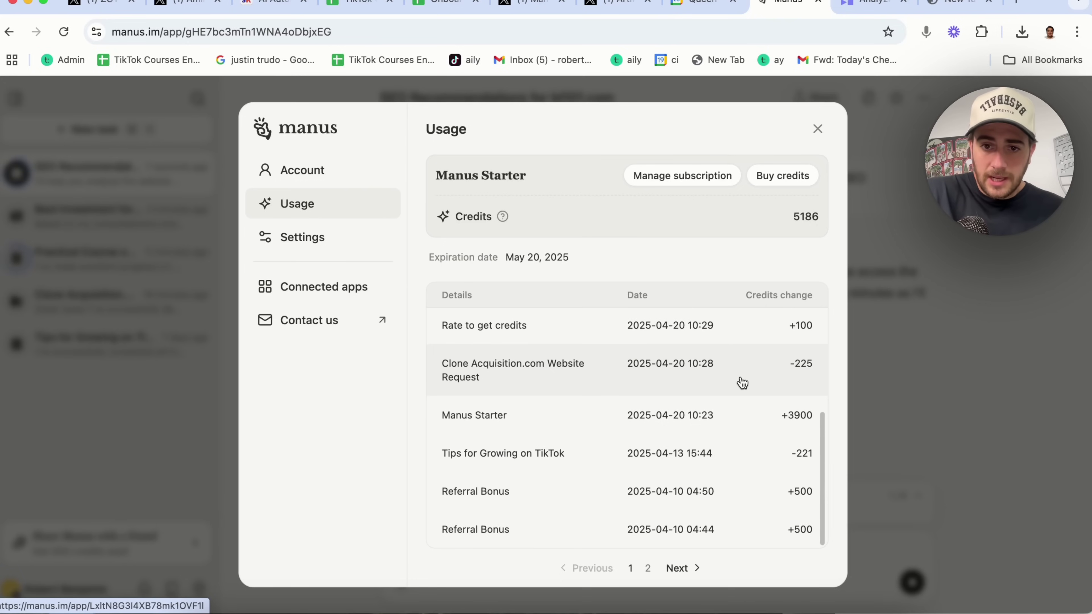
pyautogui.scroll(1, 743, 382)
pyautogui.scroll(-1, 743, 382)
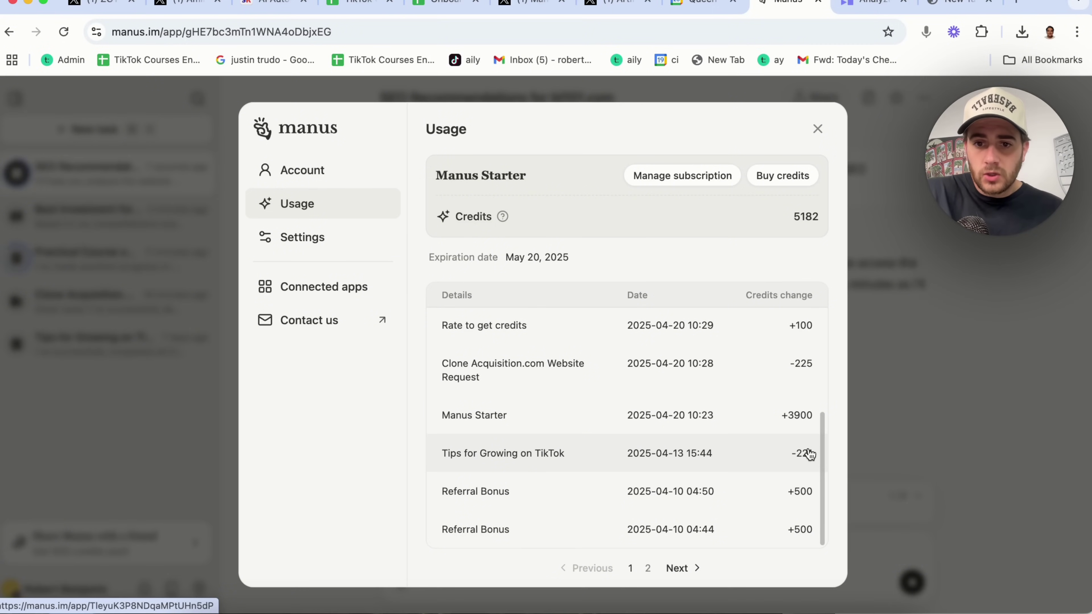
pyautogui.scroll(1, 809, 454)
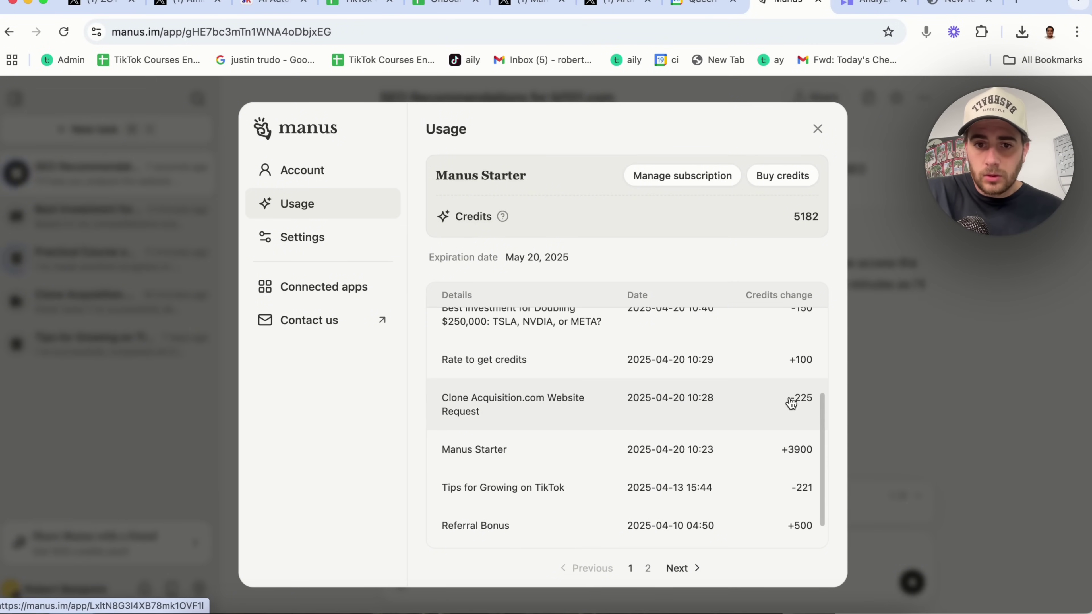
pyautogui.scroll(1, 791, 402)
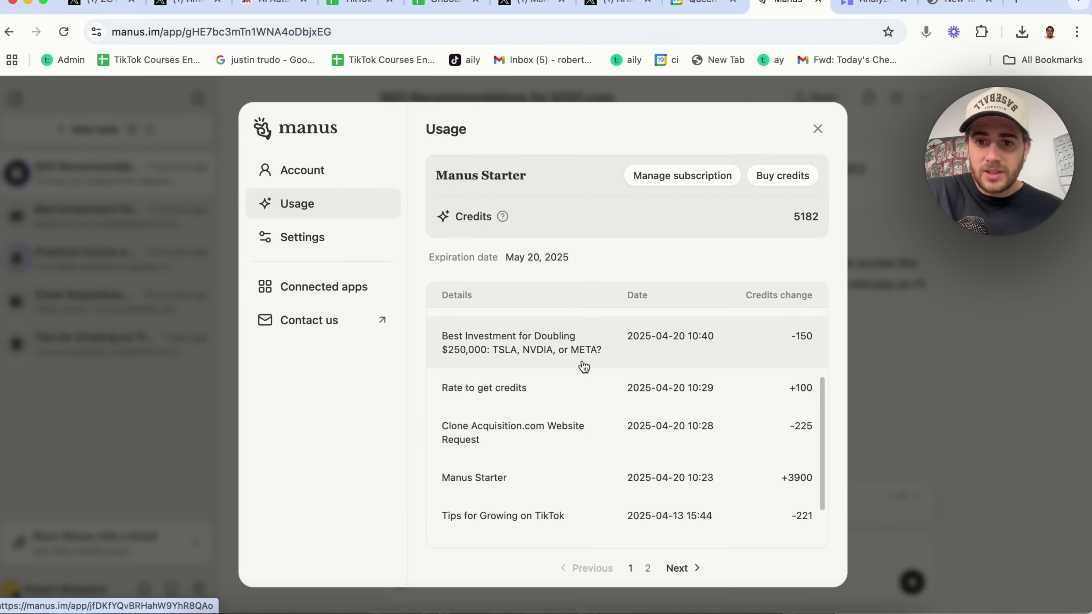
pyautogui.scroll(1, 584, 366)
pyautogui.scroll(2, 800, 400)
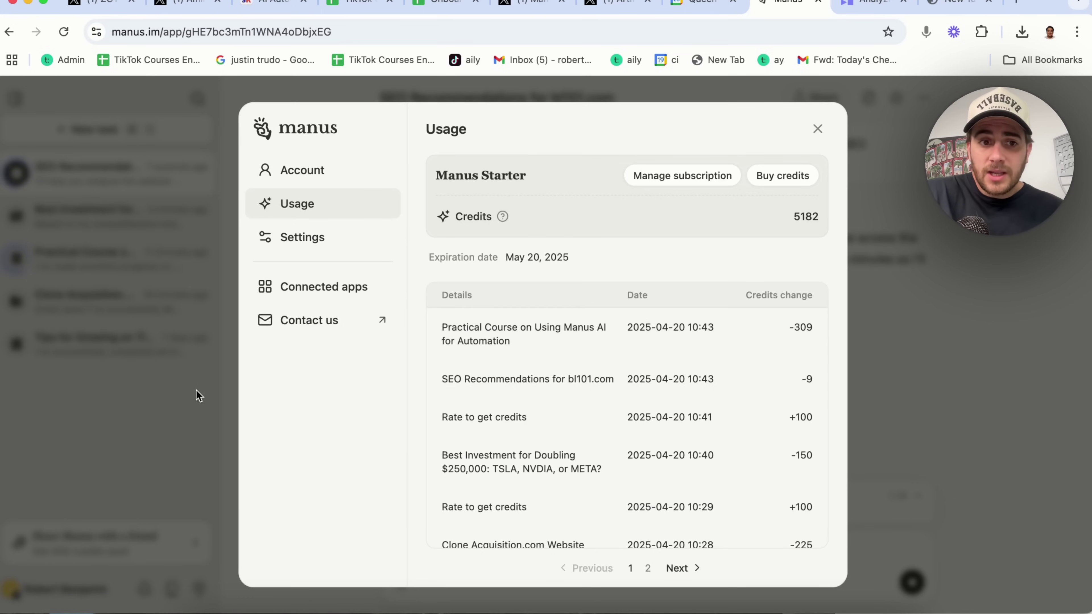
pyautogui.scroll(-2, 518, 424)
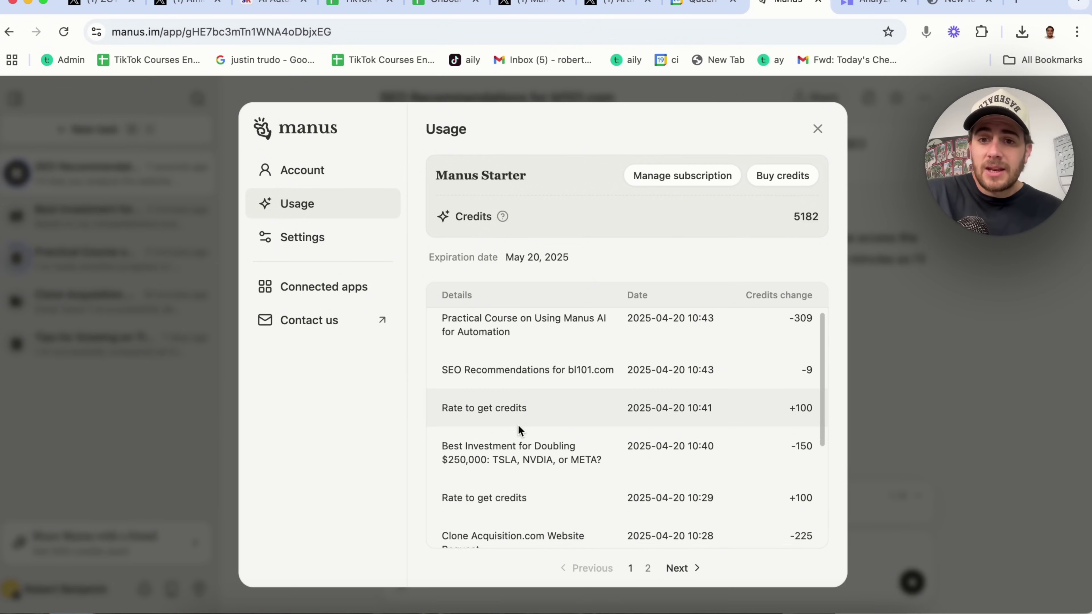
pyautogui.scroll(-5, 520, 429)
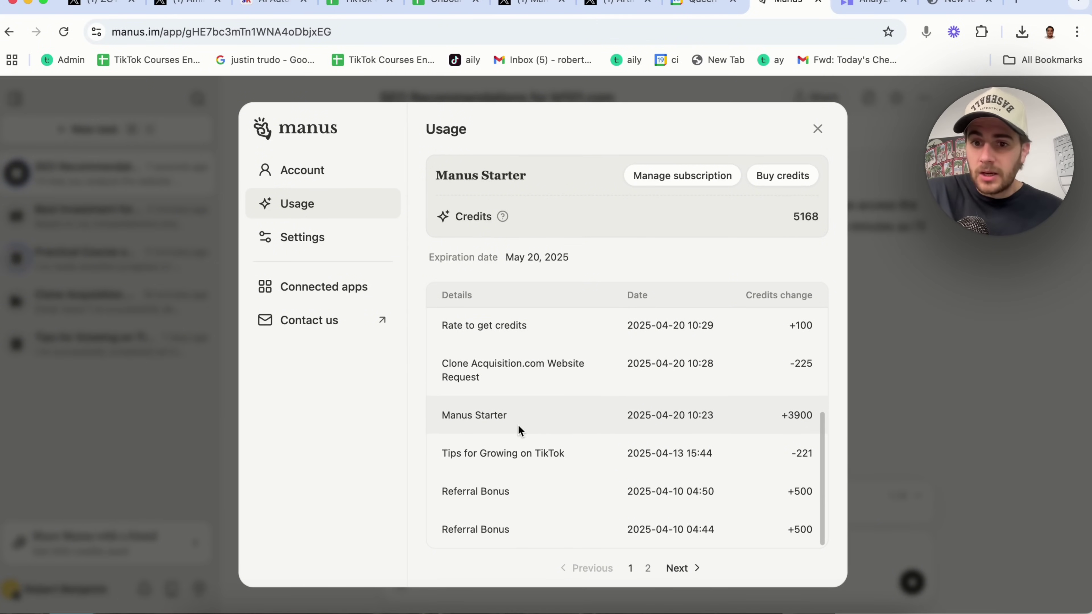
pyautogui.click(209, 423)
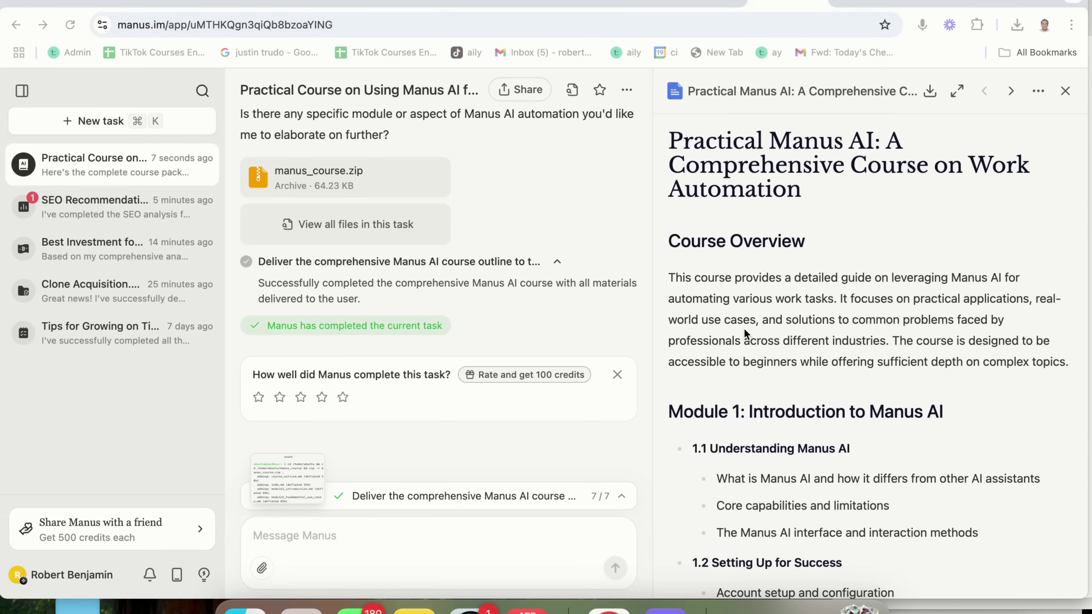
# Step: Scroll through the course document preview to review its contents
pyautogui.scroll(-4, 745, 326)
pyautogui.scroll(-2, 708, 230)
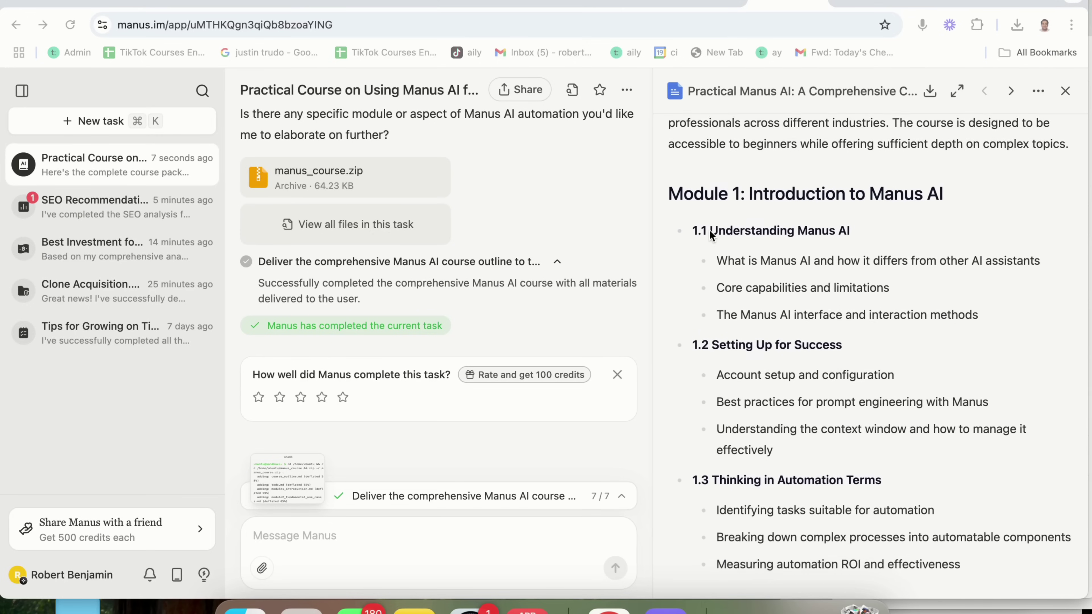
pyautogui.scroll(-10, 709, 229)
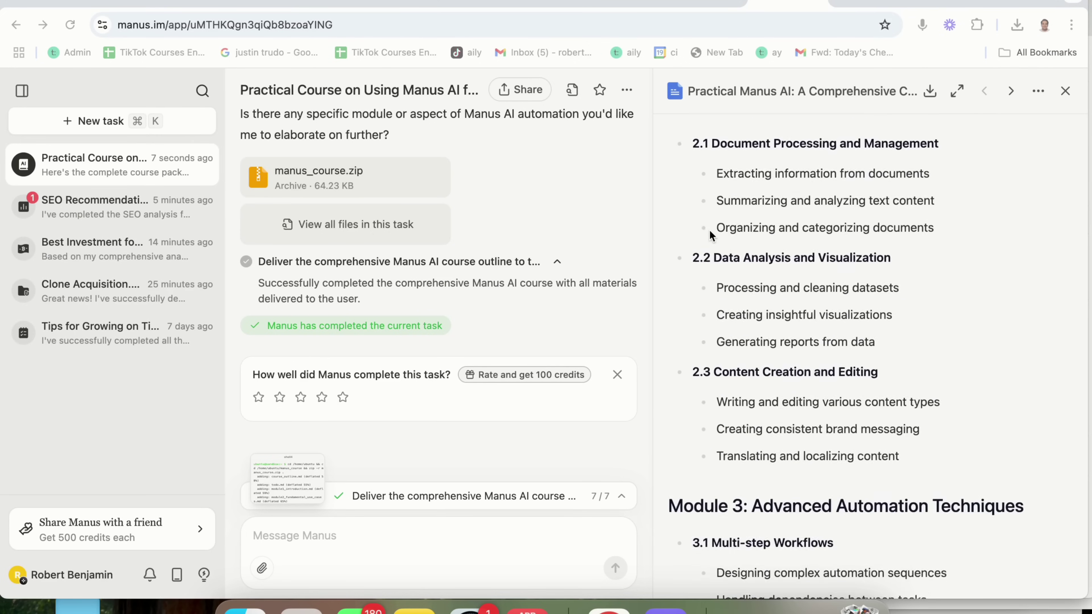
pyautogui.scroll(-20, 708, 230)
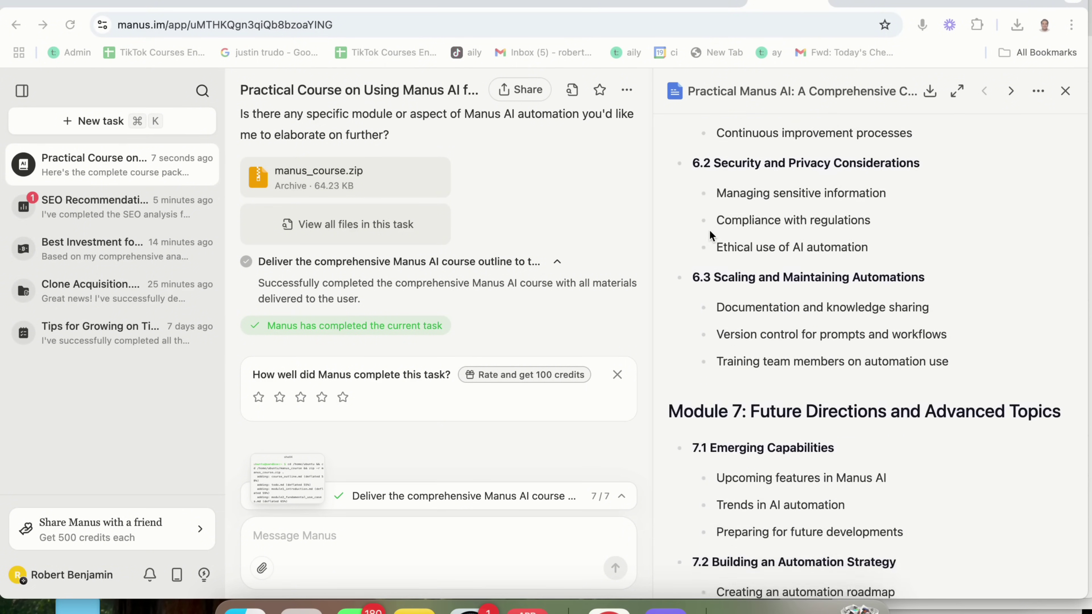
pyautogui.scroll(-15, 709, 230)
pyautogui.scroll(4, 709, 230)
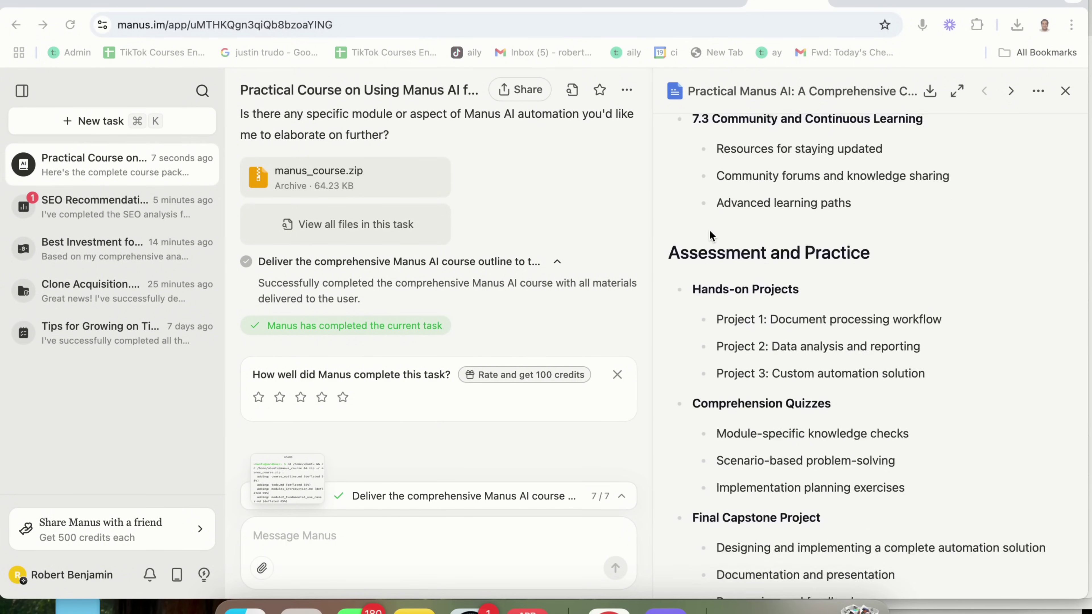
pyautogui.scroll(20, 709, 230)
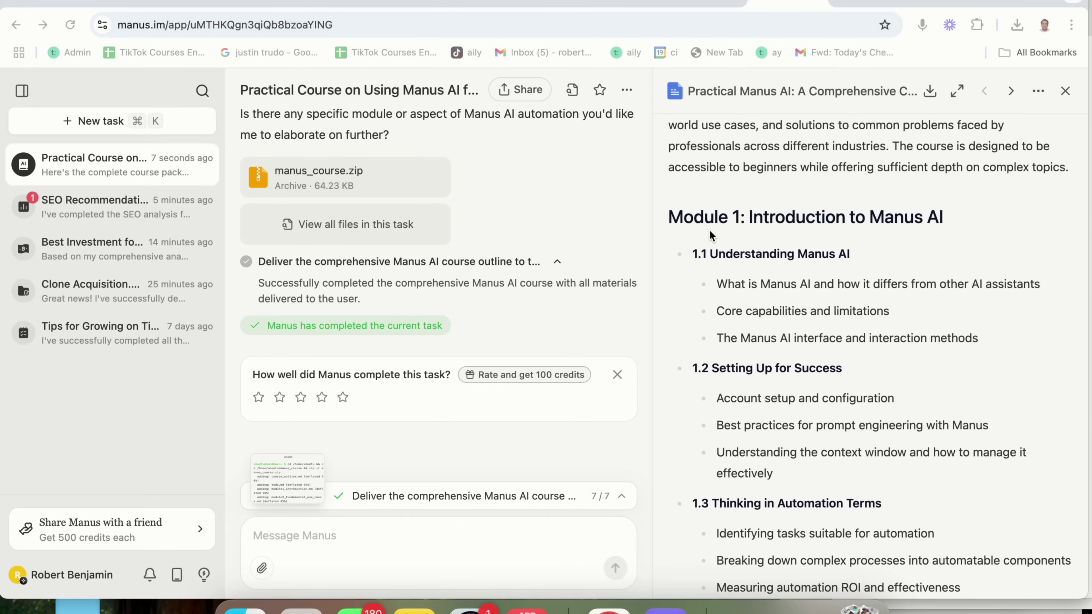
pyautogui.scroll(-5, 709, 230)
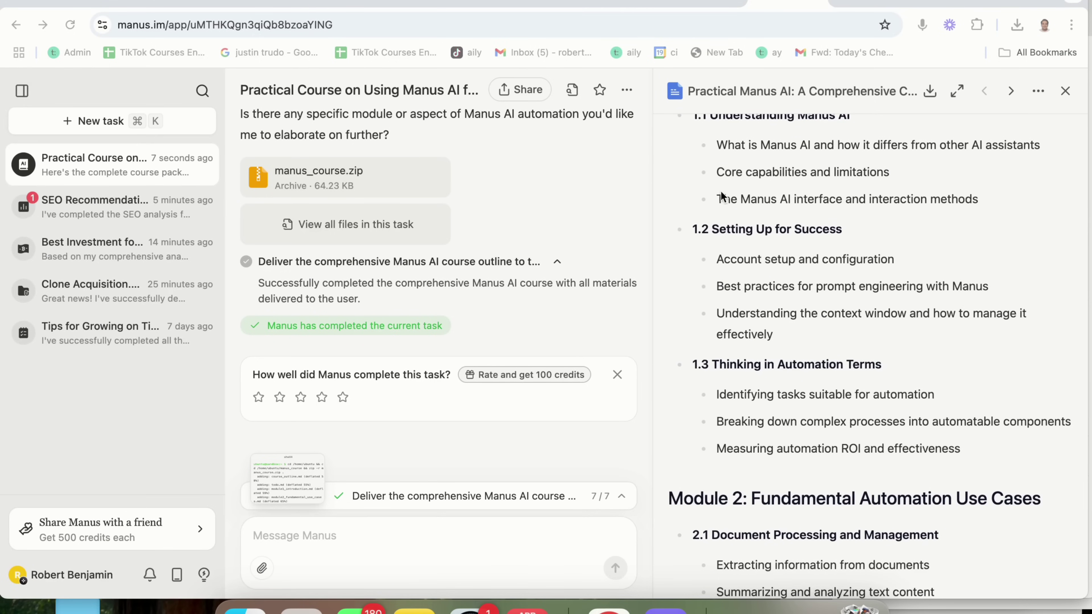
pyautogui.scroll(-8, 722, 235)
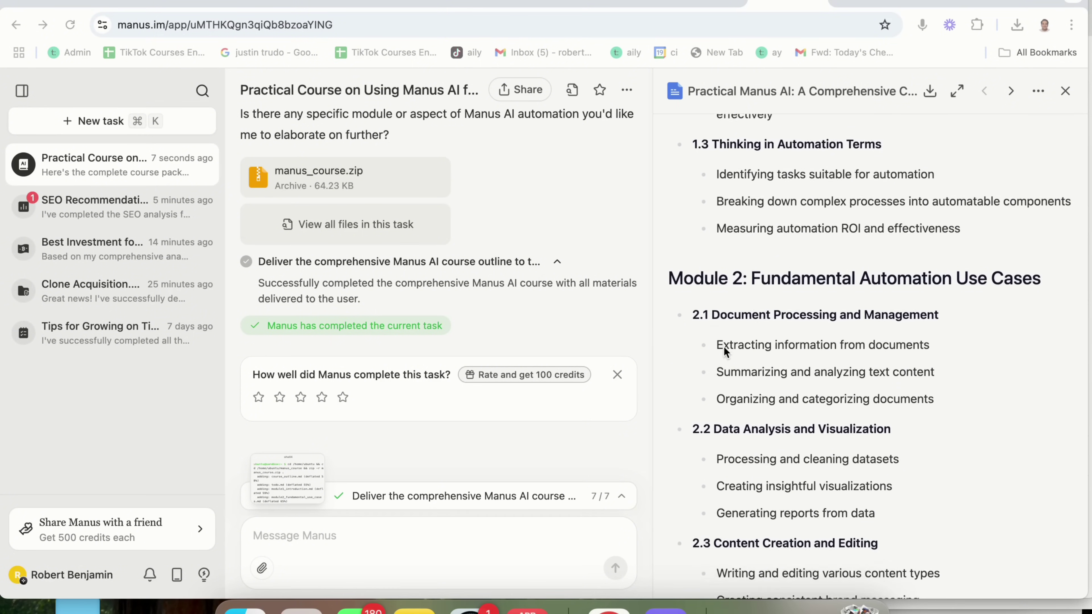
pyautogui.scroll(-7, 724, 350)
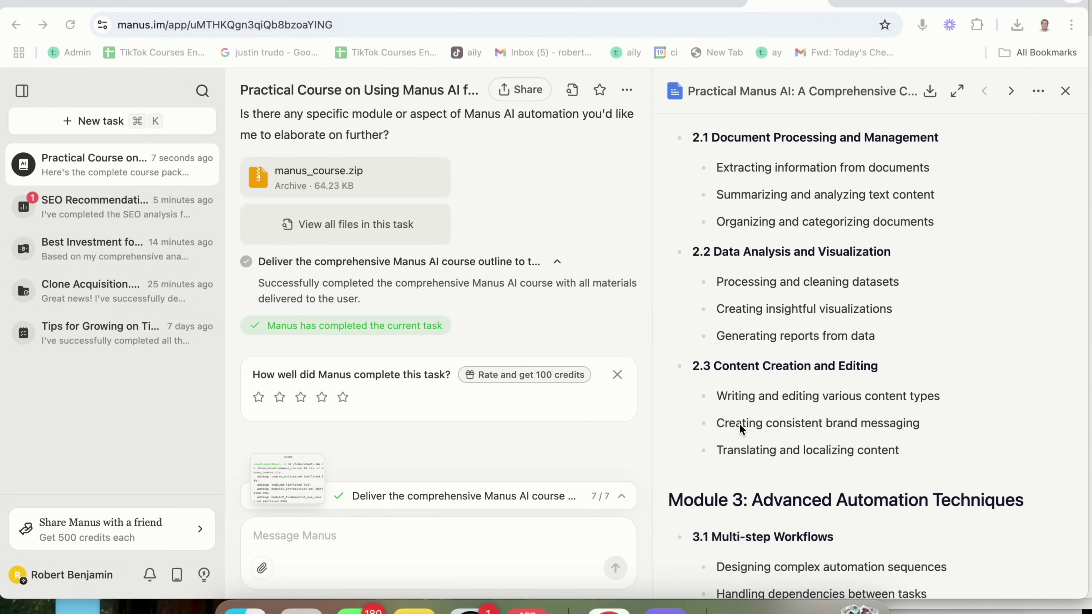
# Step: Switch to the finished SEO Recommendations for bl101.com task listing strengths and an empty H1 tag
pyautogui.scroll(-20, 740, 423)
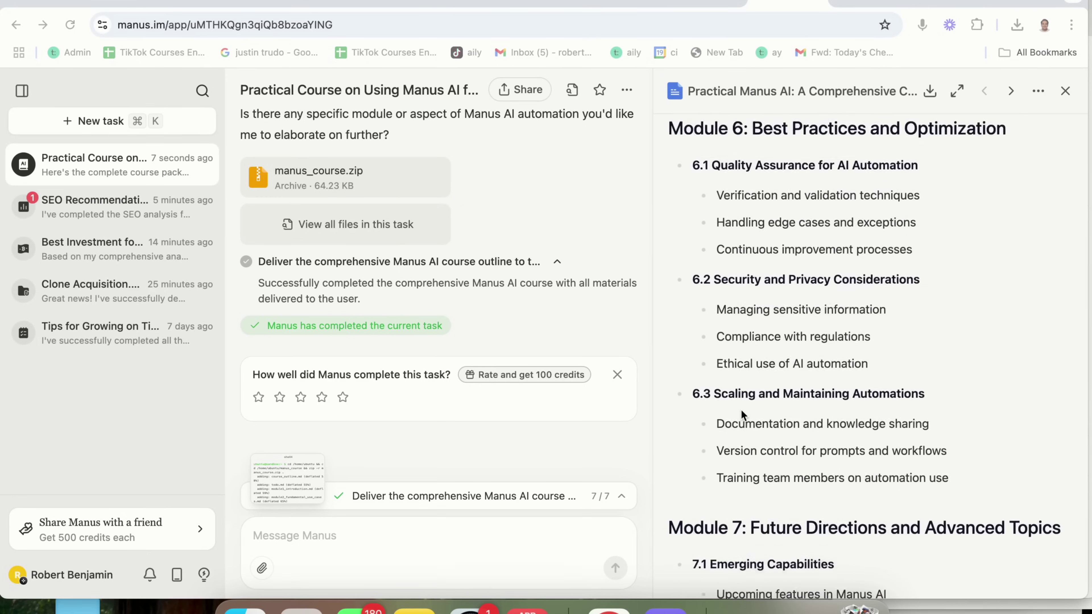
pyautogui.scroll(-10, 740, 409)
pyautogui.scroll(-3, 740, 409)
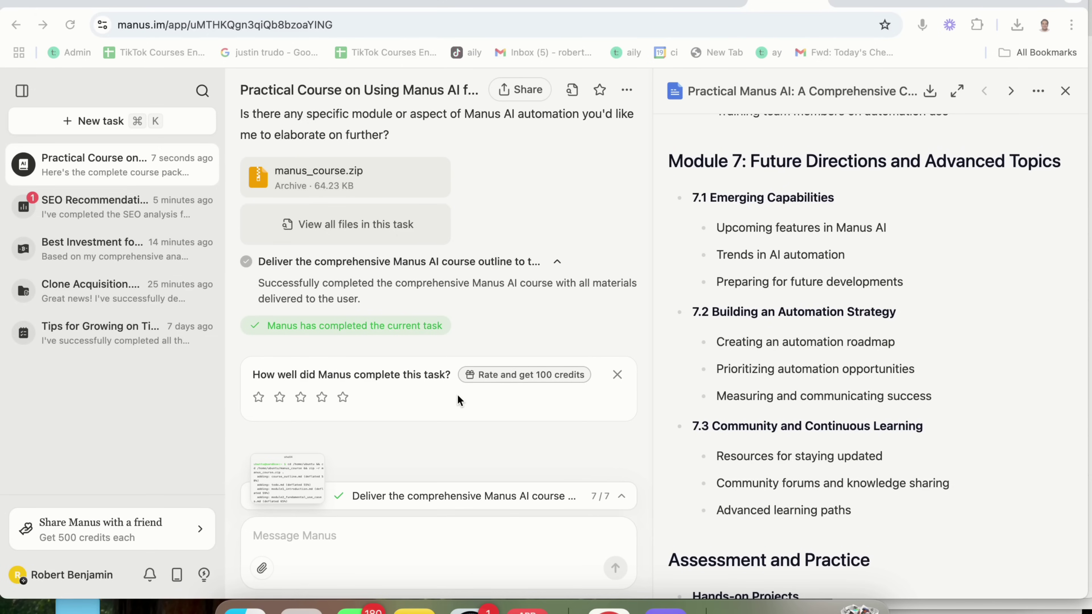
pyautogui.click(113, 211)
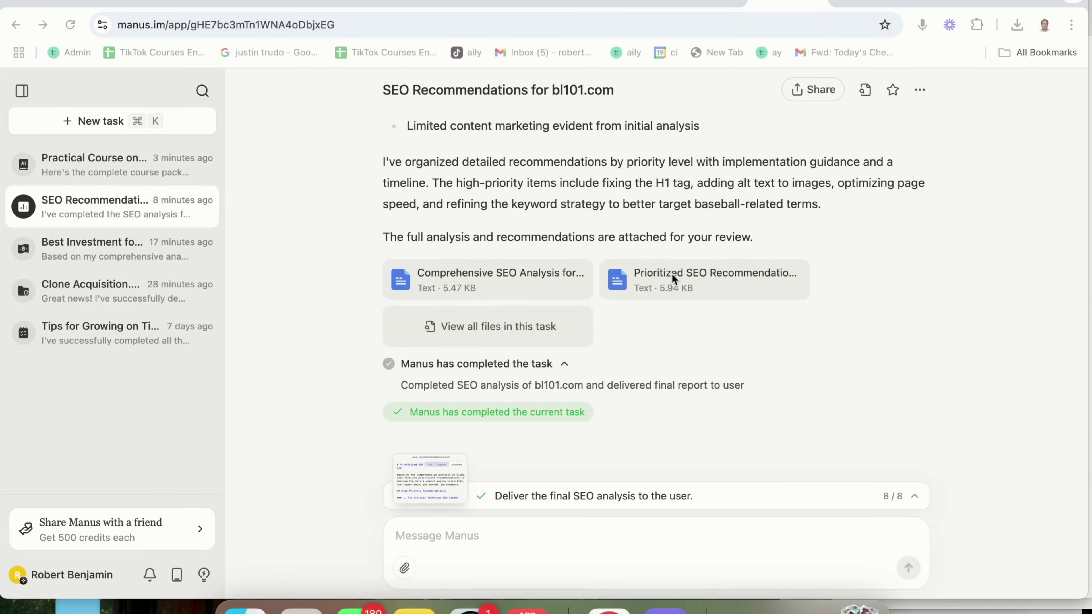
pyautogui.scroll(8, 650, 275)
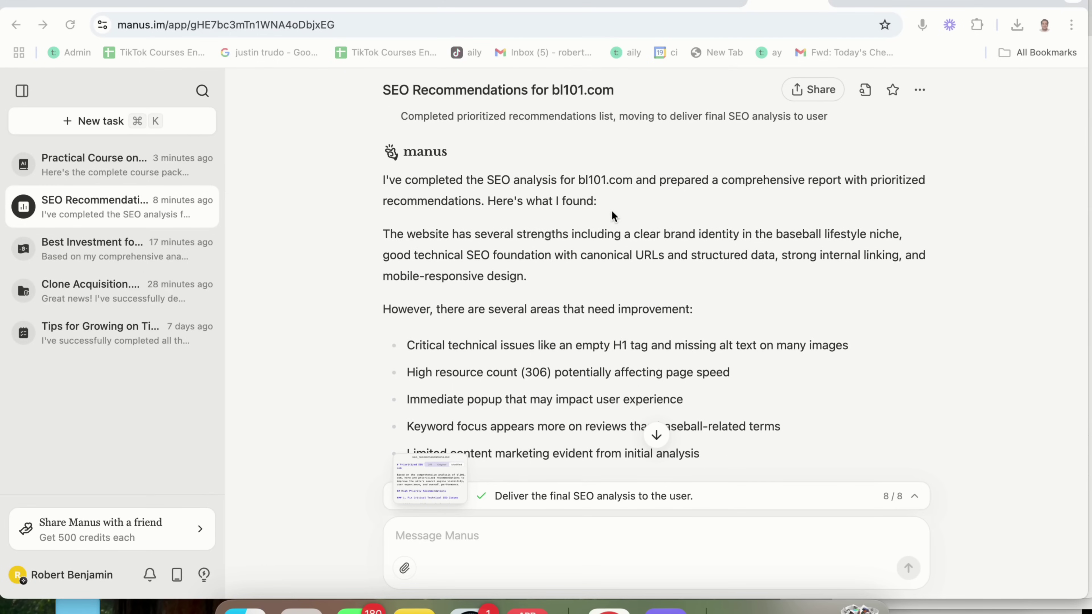
# Step: Open the Prioritized SEO Recommendations document preview and read through it
pyautogui.scroll(-8, 575, 202)
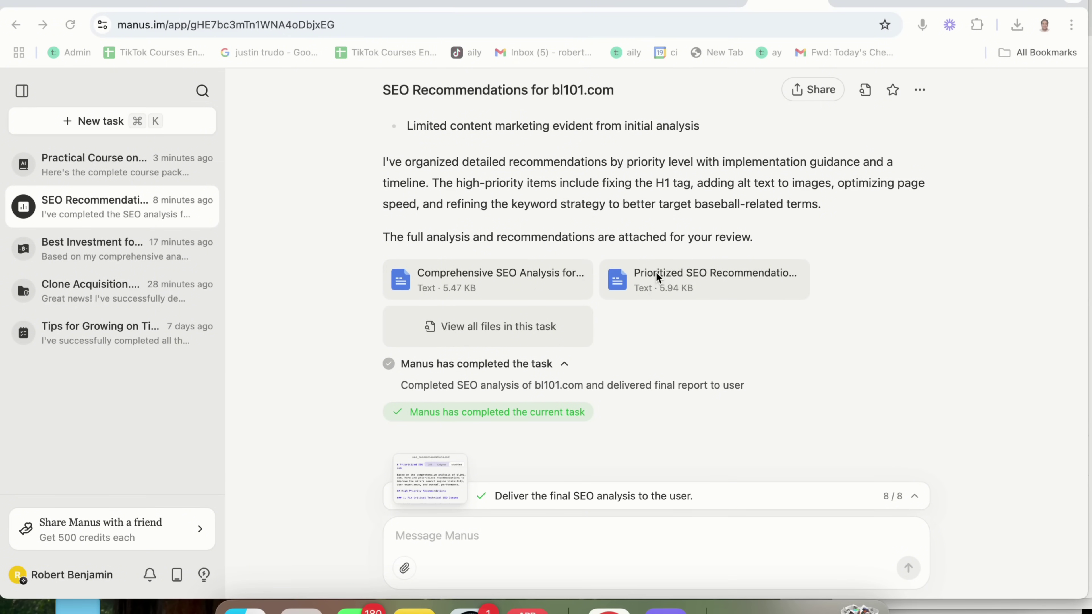
pyautogui.click(673, 278)
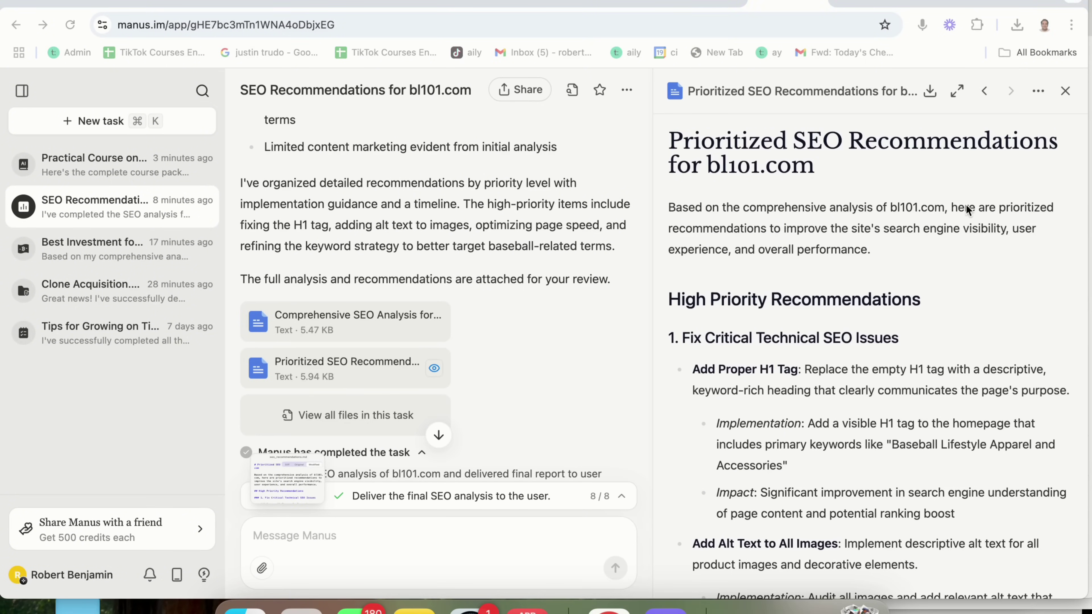
pyautogui.scroll(-3, 815, 334)
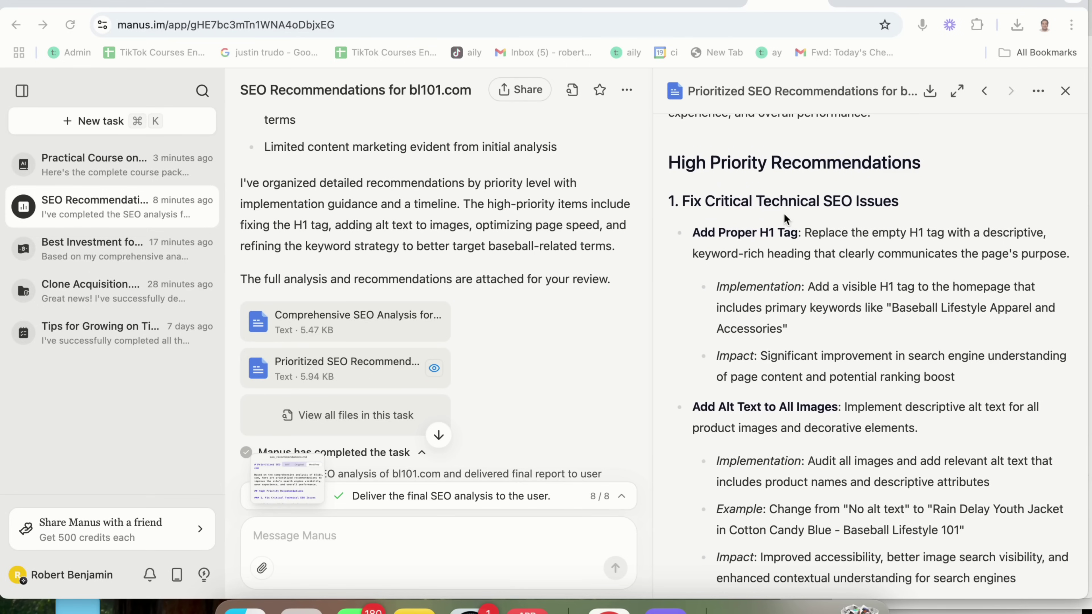
pyautogui.scroll(-10, 852, 213)
pyautogui.scroll(-3, 851, 214)
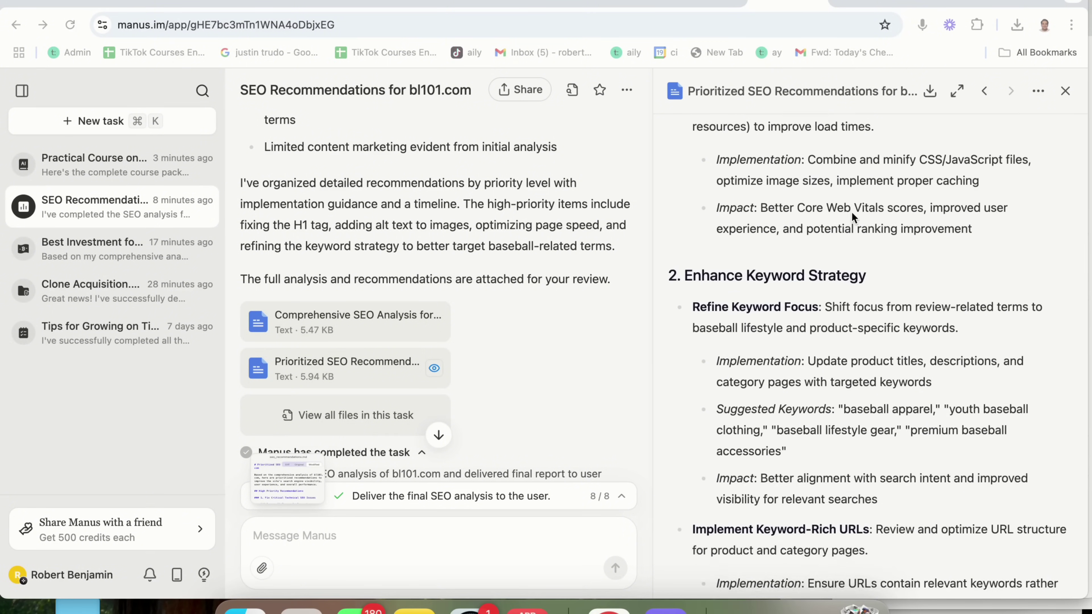
pyautogui.scroll(-13, 792, 281)
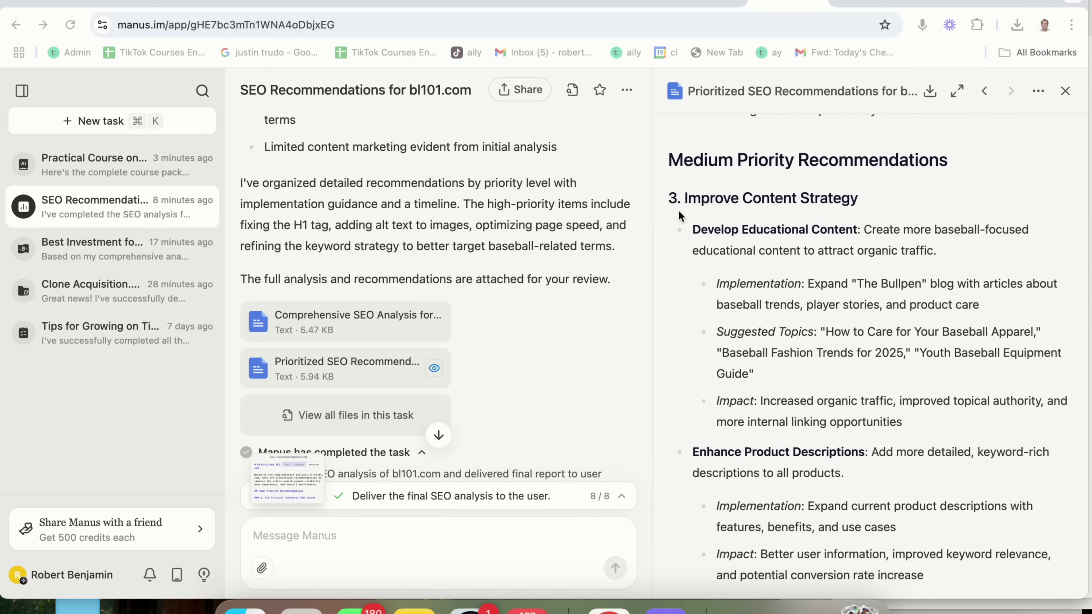
pyautogui.scroll(-9, 733, 207)
pyautogui.scroll(-16, 725, 298)
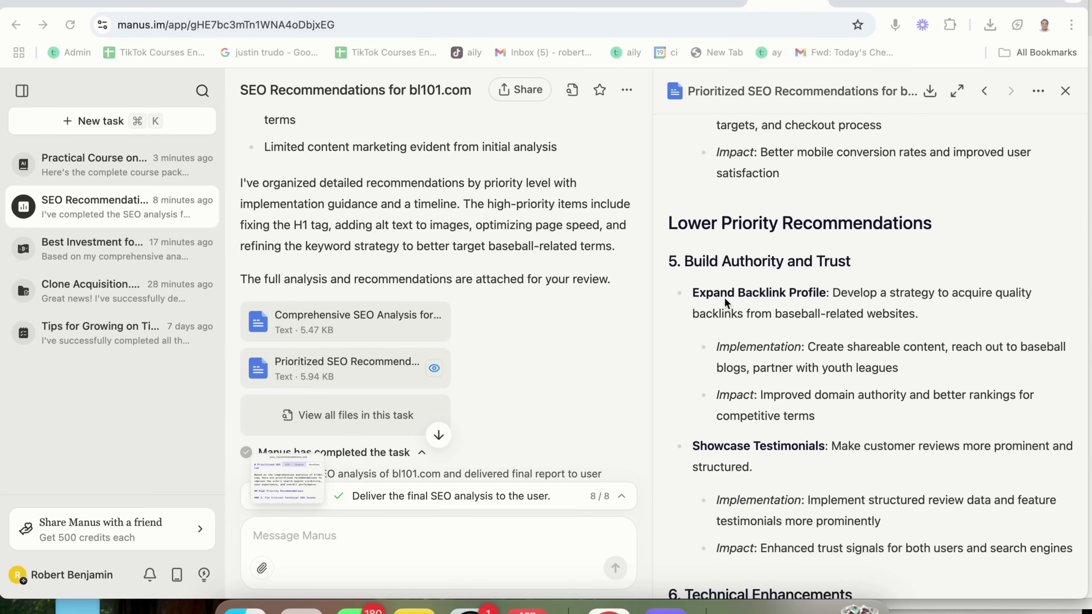
pyautogui.scroll(-13, 724, 297)
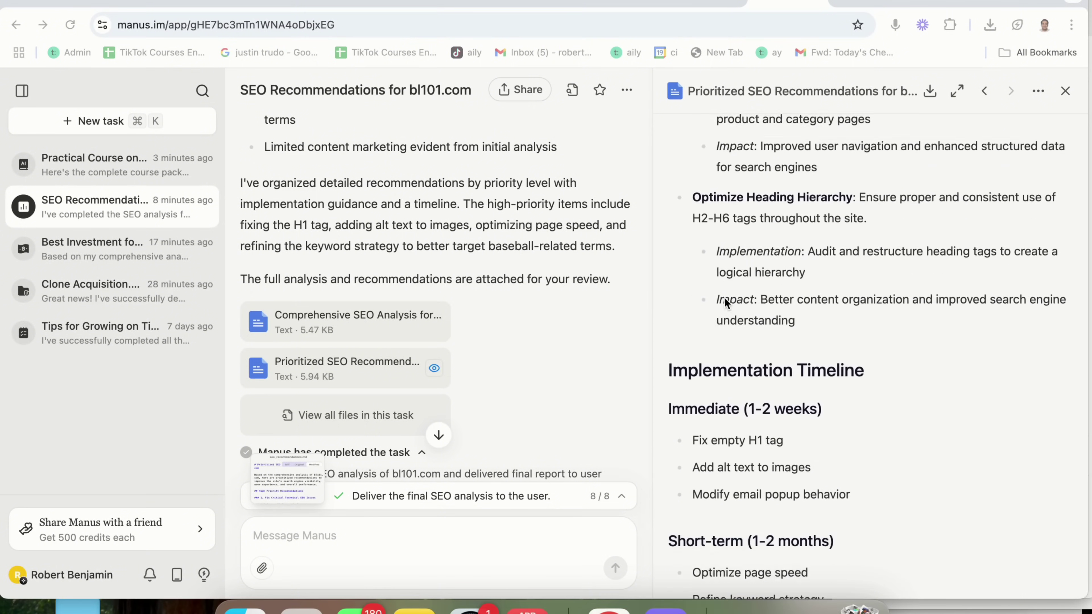
# Step: Finish the SEO report and return to the home page with an empty task box
pyautogui.scroll(2, 725, 297)
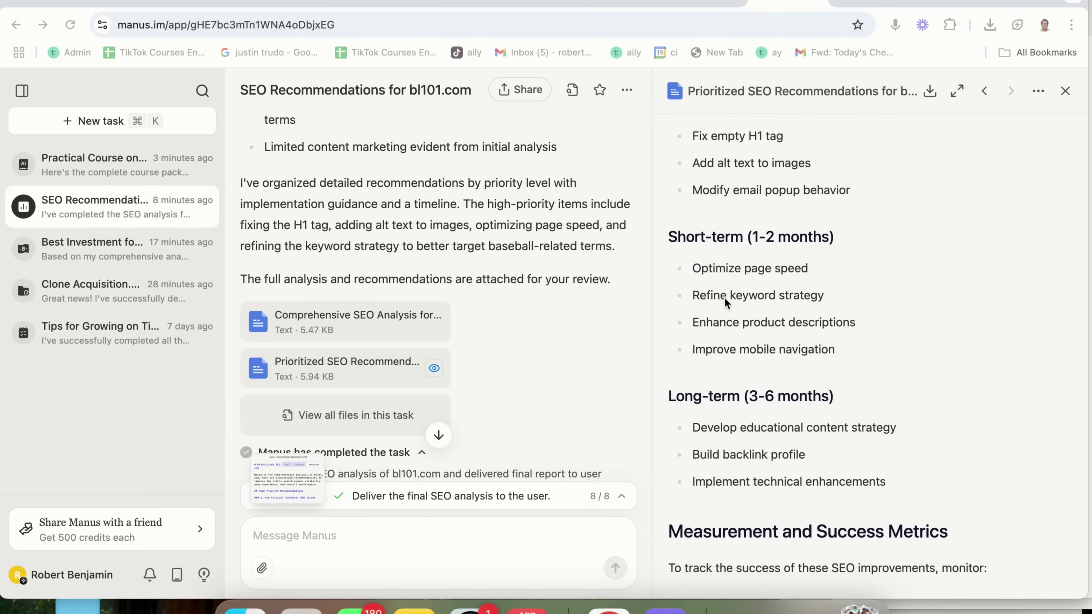
pyautogui.scroll(-7, 844, 221)
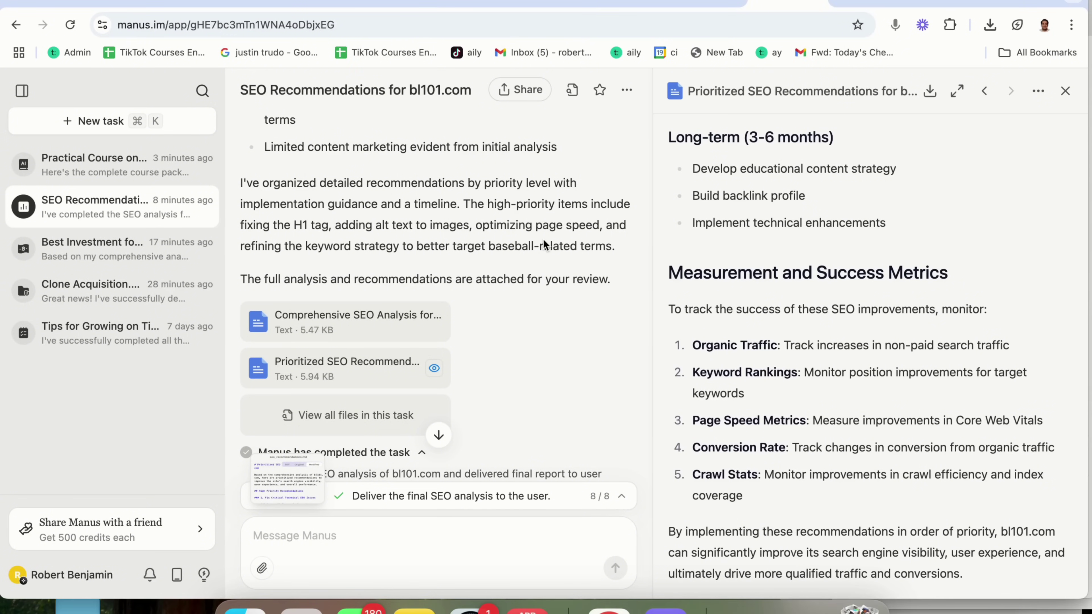
pyautogui.click(88, 121)
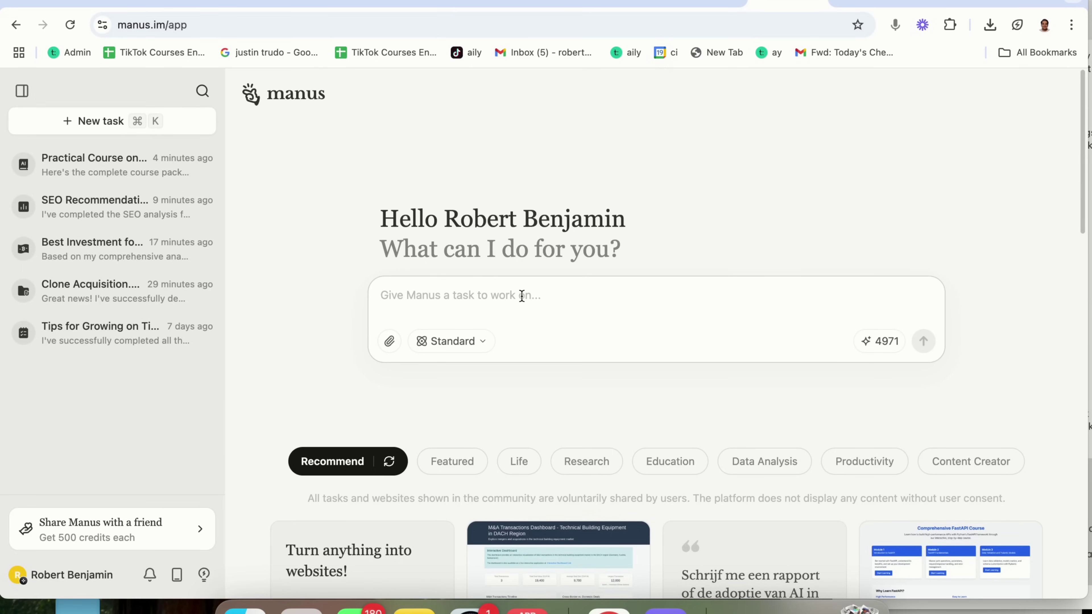
# Step: Paste and send a prompt asking for honest feedback on the Google Drive investment-analysis zip
pyautogui.write('Please go into my Google Drive and access the following: Best Investment for Doubling $250,000_ TSLA, NVDIA, or META_.zip  It contains a bunch of investment analysis for how I can turn $250,000 into $500K and recommends which stock of 3 that I purchase. Please give feedback on their findings and make the use case for against what it found.  I need you to be honest and rational')
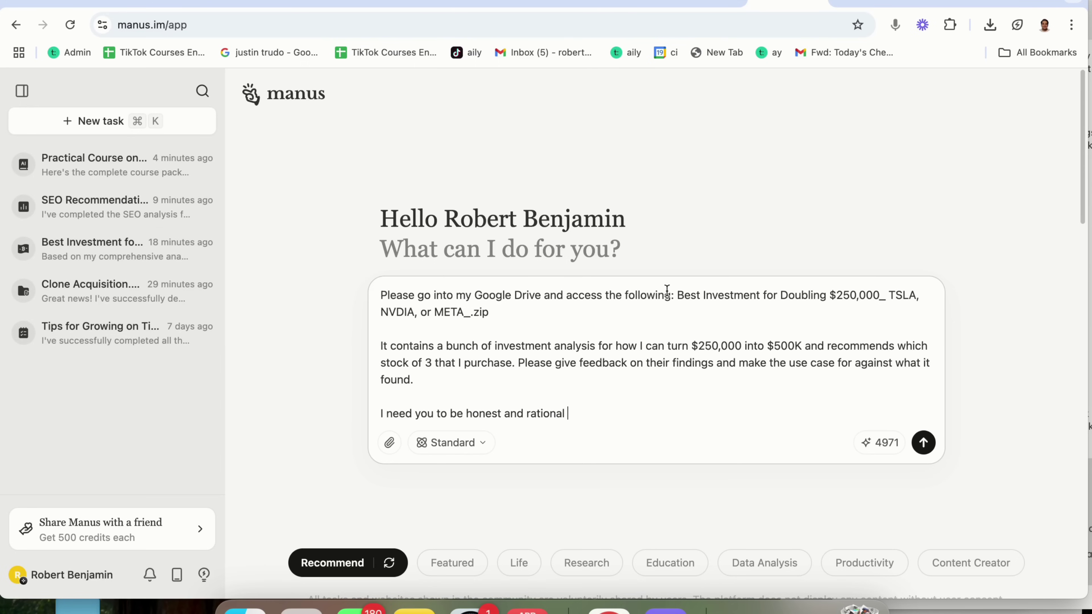
pyautogui.keyDown('shift'); pyautogui.click(678, 297); pyautogui.keyUp('shift')
pyautogui.click(549, 343)
pyautogui.moveTo(416, 351); pyautogui.dragTo(514, 363)
pyautogui.click(537, 379)
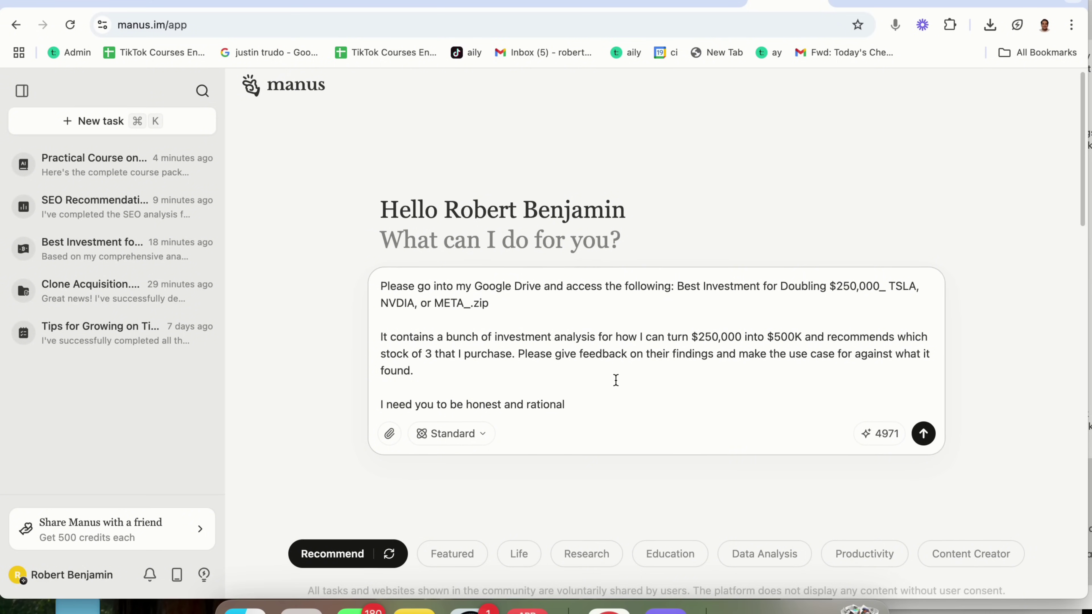
pyautogui.tripleClick(434, 415)
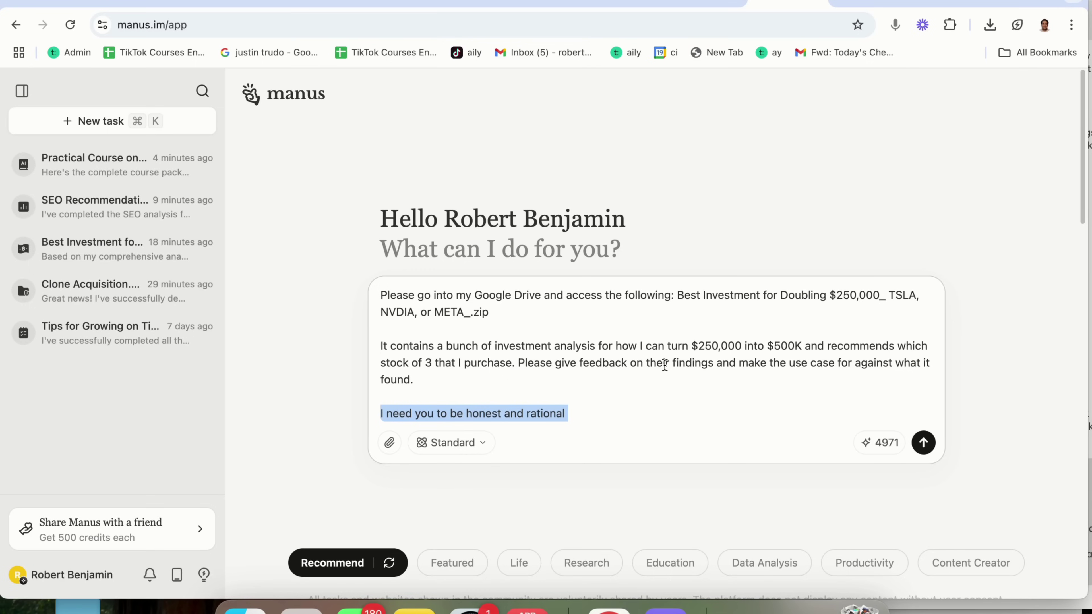
pyautogui.click(922, 434)
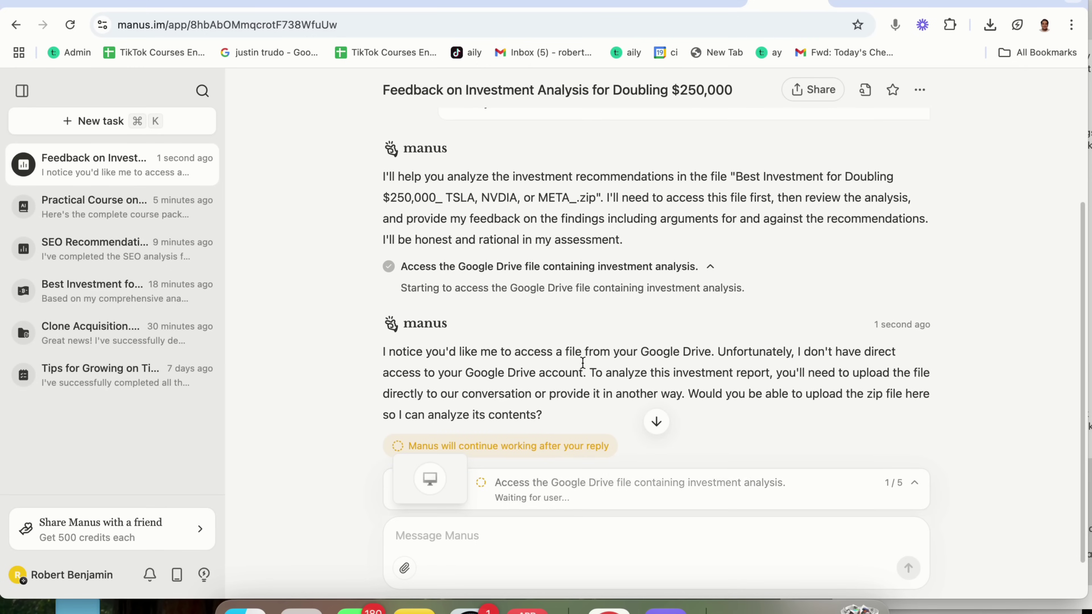
# Step: Review Manus's reply asking for the file and highlight the file name it mentions
pyautogui.scroll(-1, 494, 383)
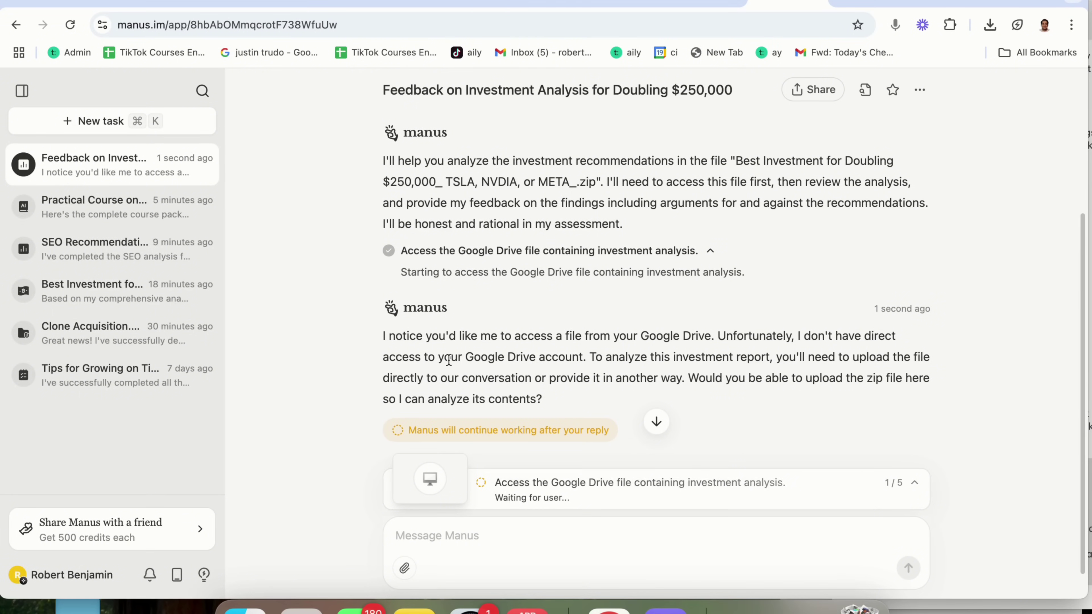
pyautogui.scroll(2, 448, 360)
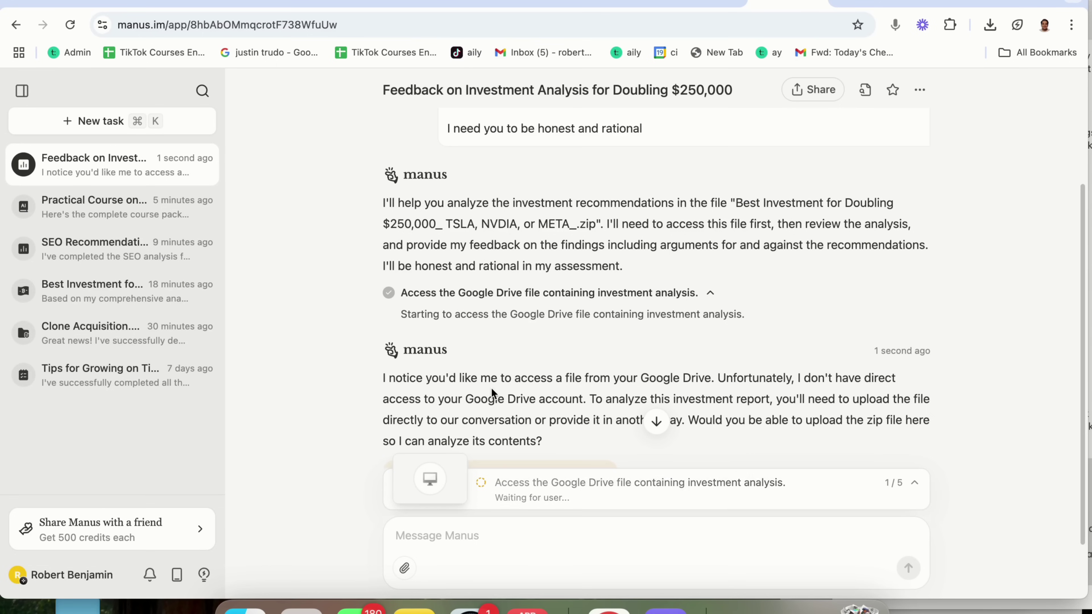
pyautogui.scroll(2, 491, 388)
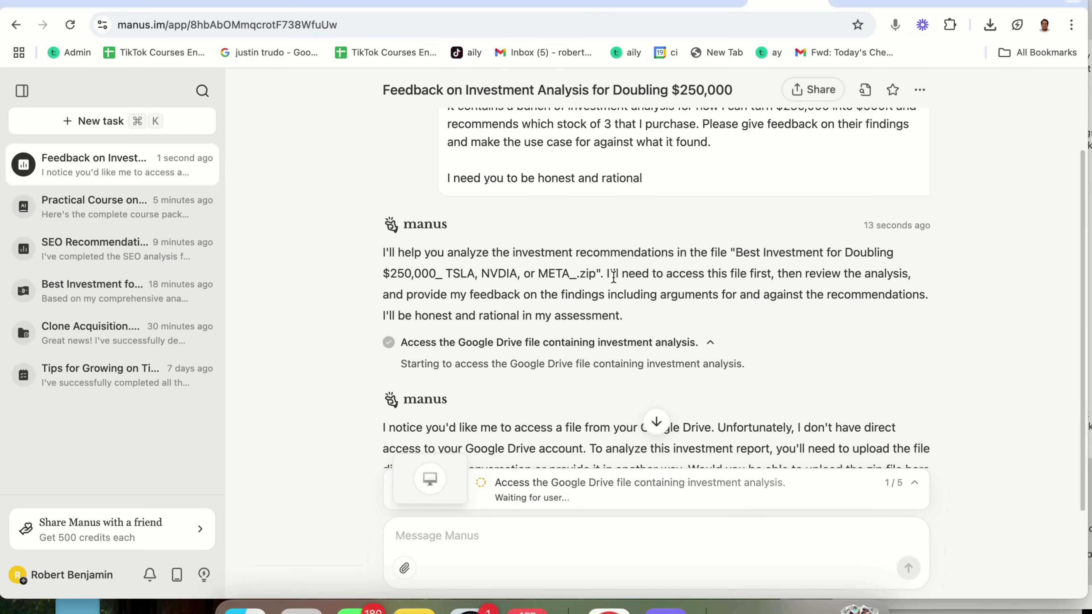
pyautogui.moveTo(591, 251); pyautogui.dragTo(588, 275)
# Step: Attach the investment zip from Google Drive, found by searching 'best investment'
pyautogui.click(405, 568)
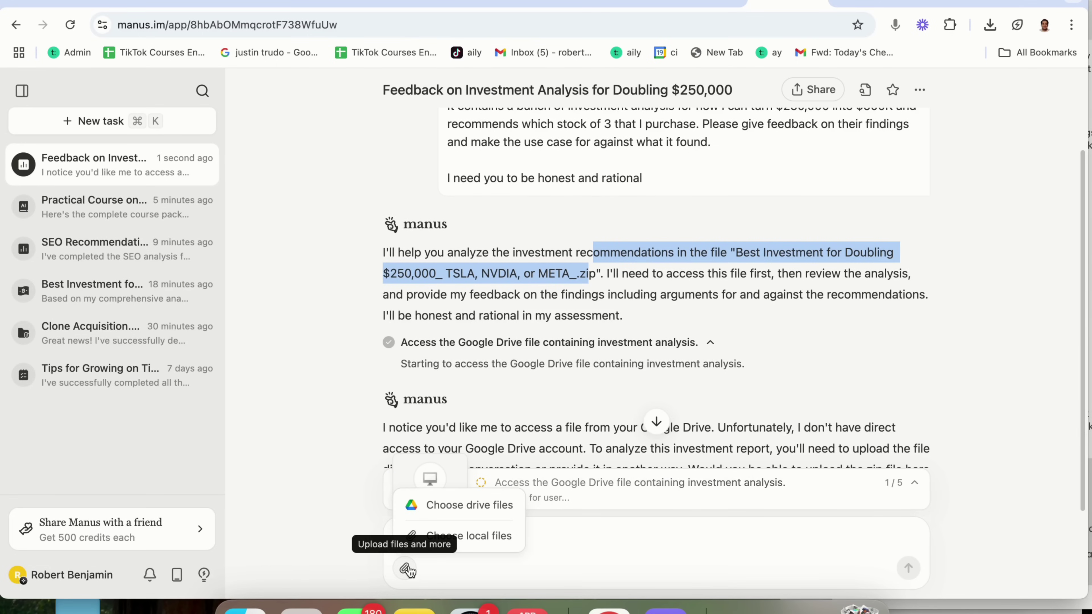
pyautogui.click(472, 505)
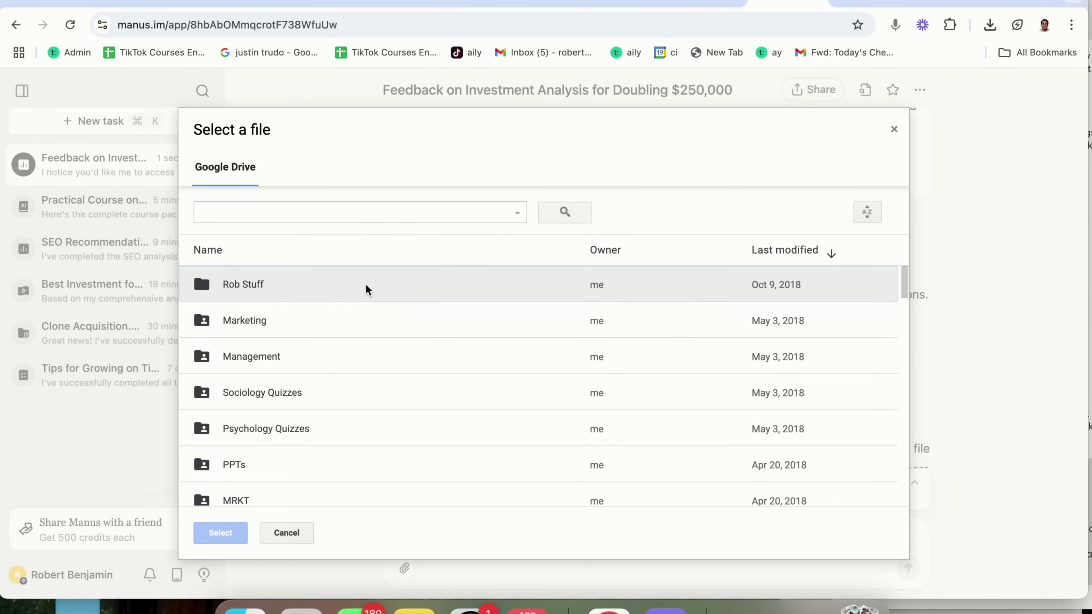
pyautogui.scroll(-3, 390, 313)
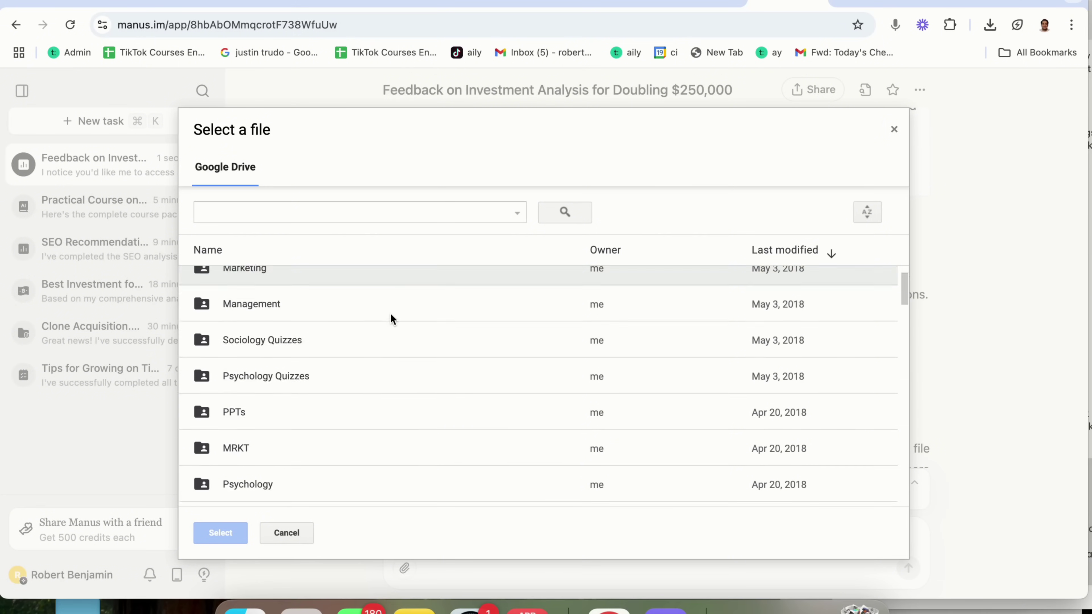
pyautogui.click(294, 204)
pyautogui.write('best investment')
pyautogui.press('Return')
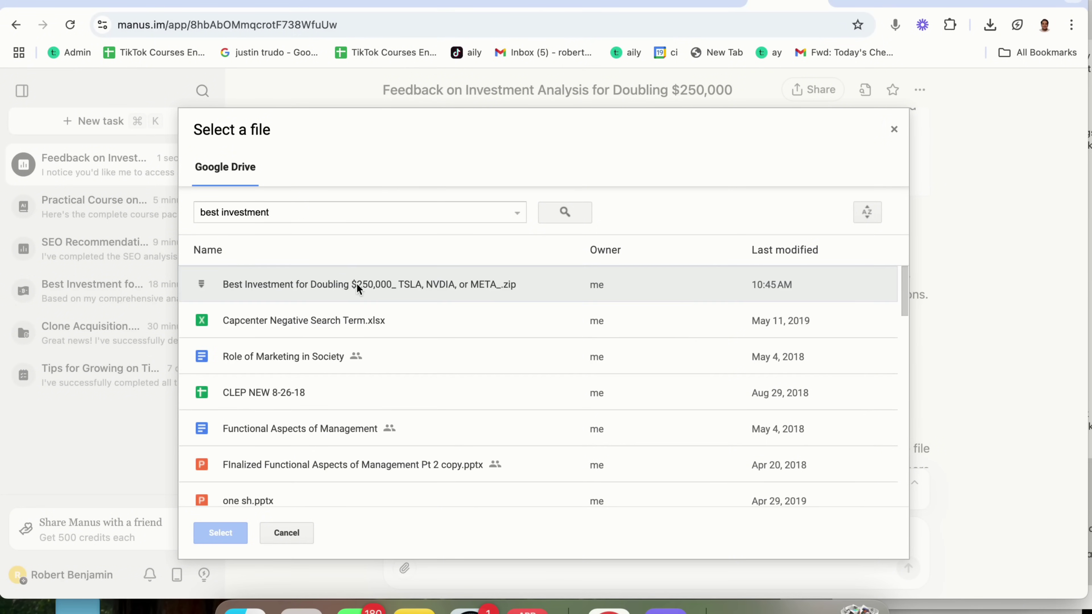
pyautogui.click(372, 281)
pyautogui.click(222, 542)
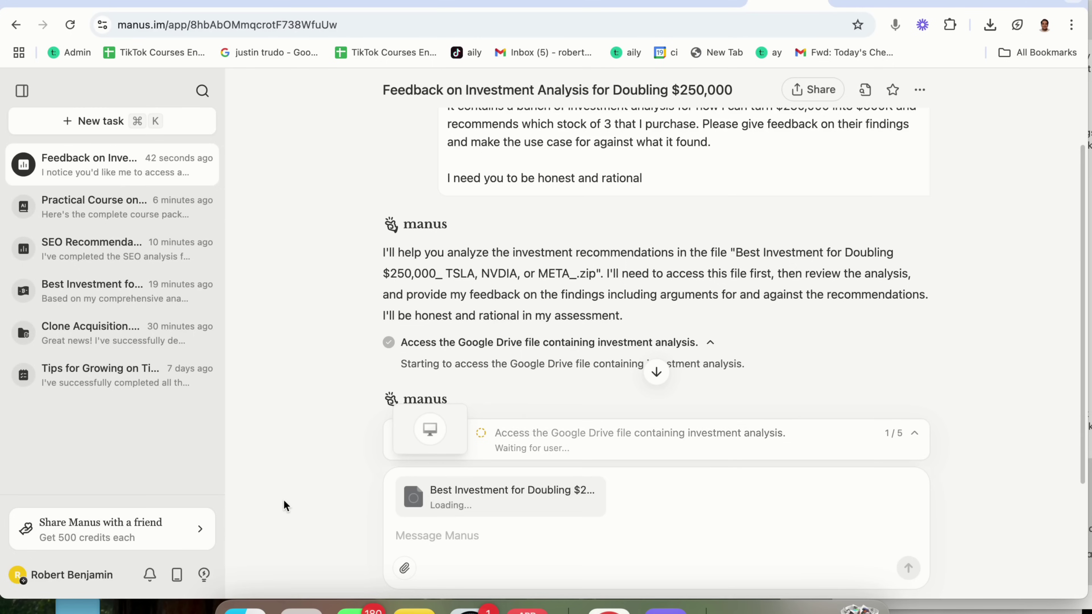
# Step: Send the zip with the note 'here it is' so Manus analyzes it
pyautogui.click(470, 540)
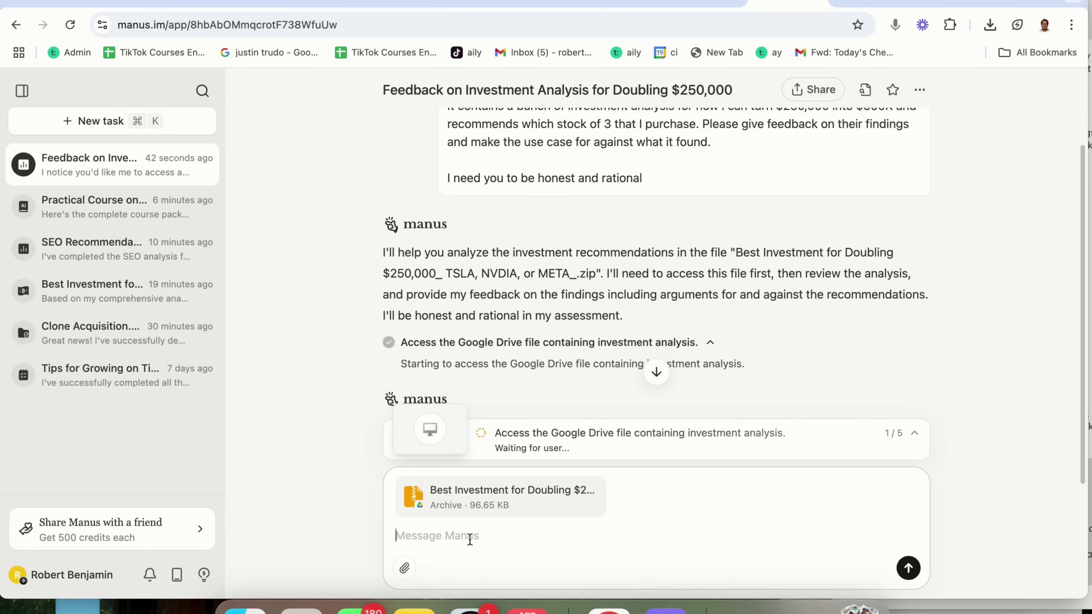
pyautogui.write('here it is')
pyautogui.press('Return')
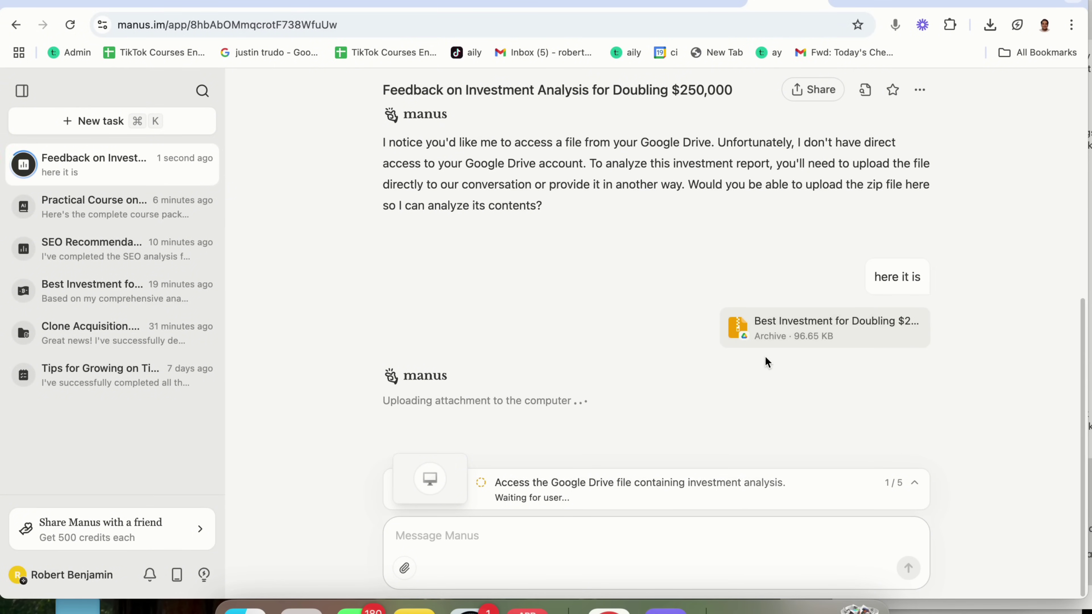
pyautogui.scroll(10, 700, 284)
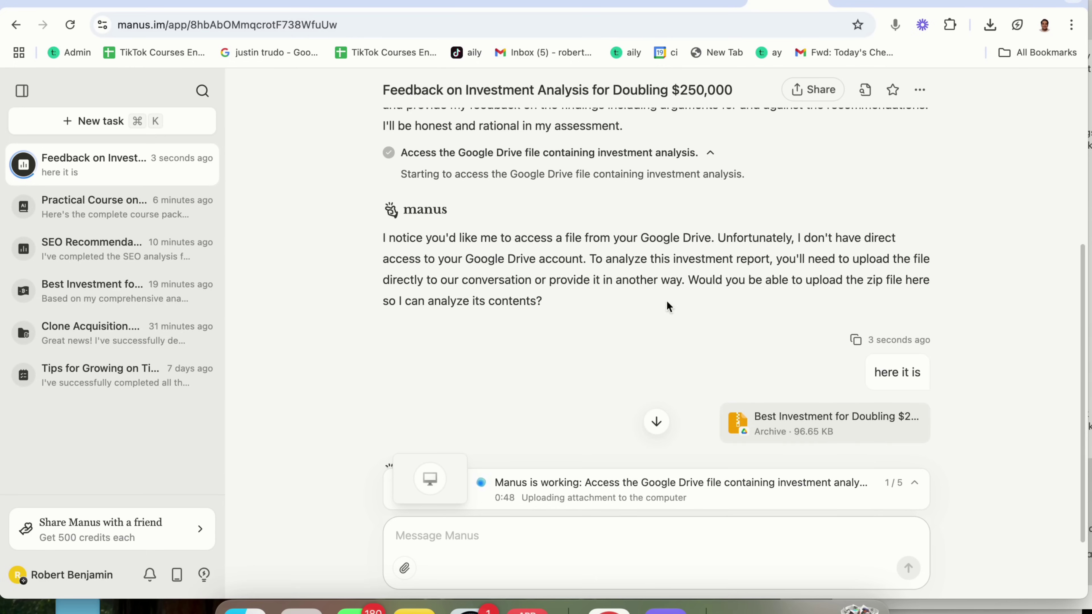
pyautogui.scroll(-10, 700, 285)
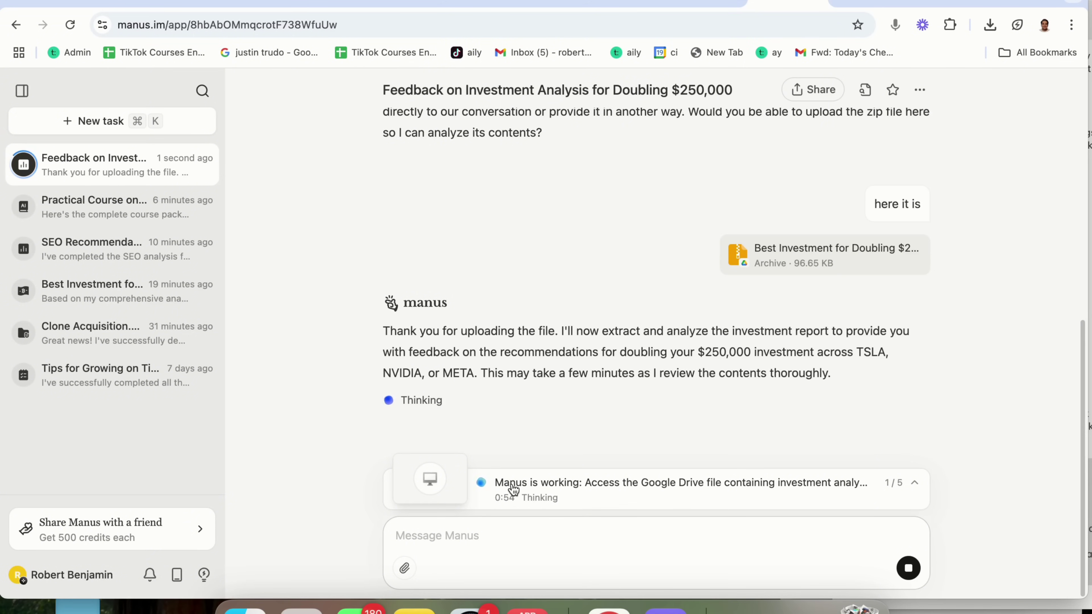
pyautogui.click(401, 537)
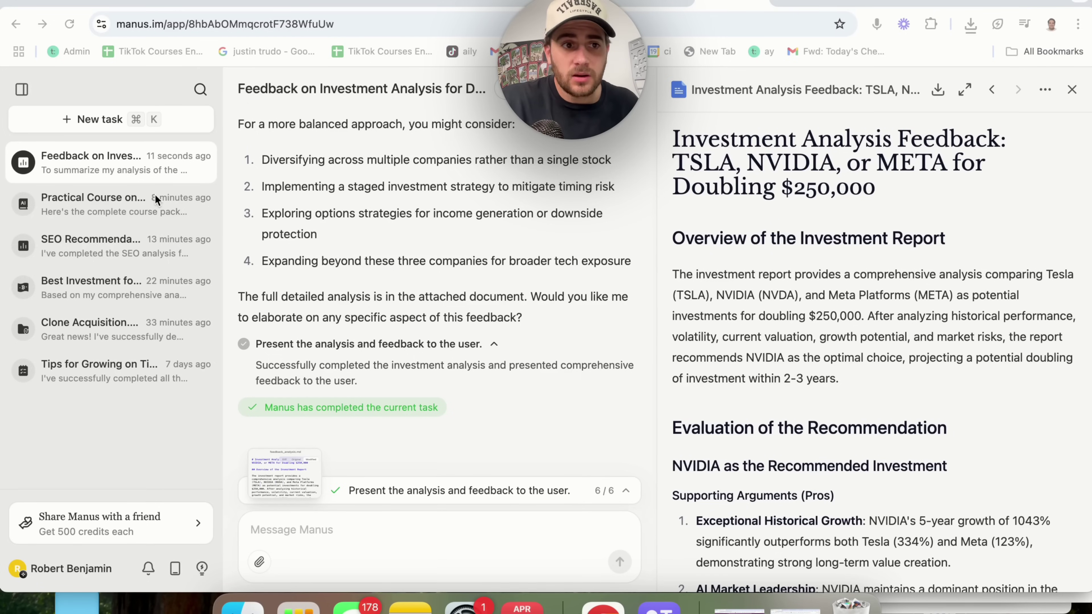
# Step: Read the Investment Analysis Feedback document down to its Conclusion on the risky NVIDIA pick
pyautogui.scroll(-6, 780, 261)
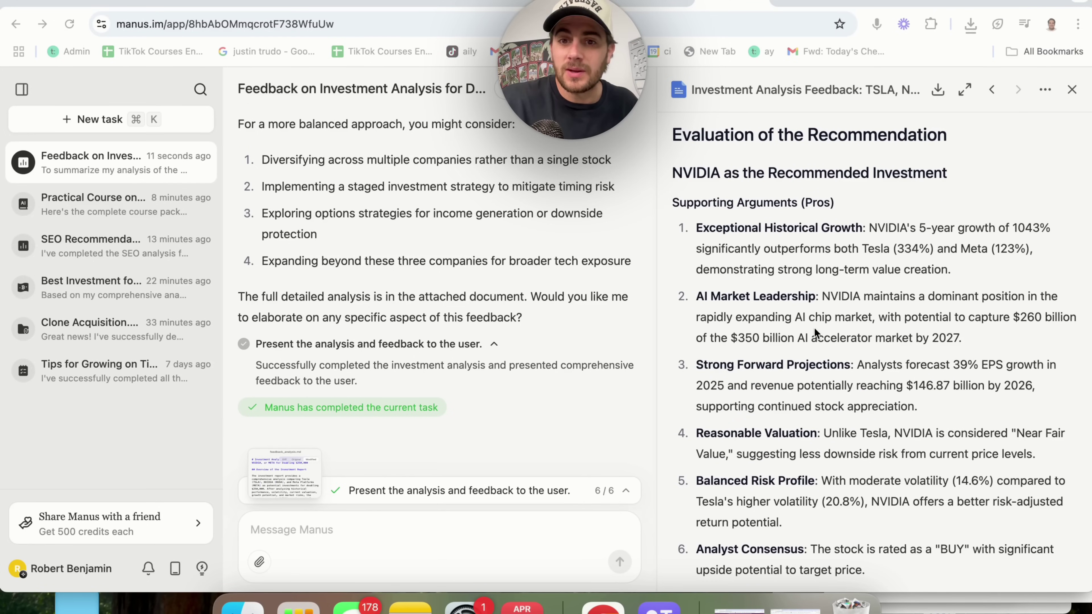
pyautogui.scroll(-5, 814, 331)
pyautogui.scroll(8, 815, 331)
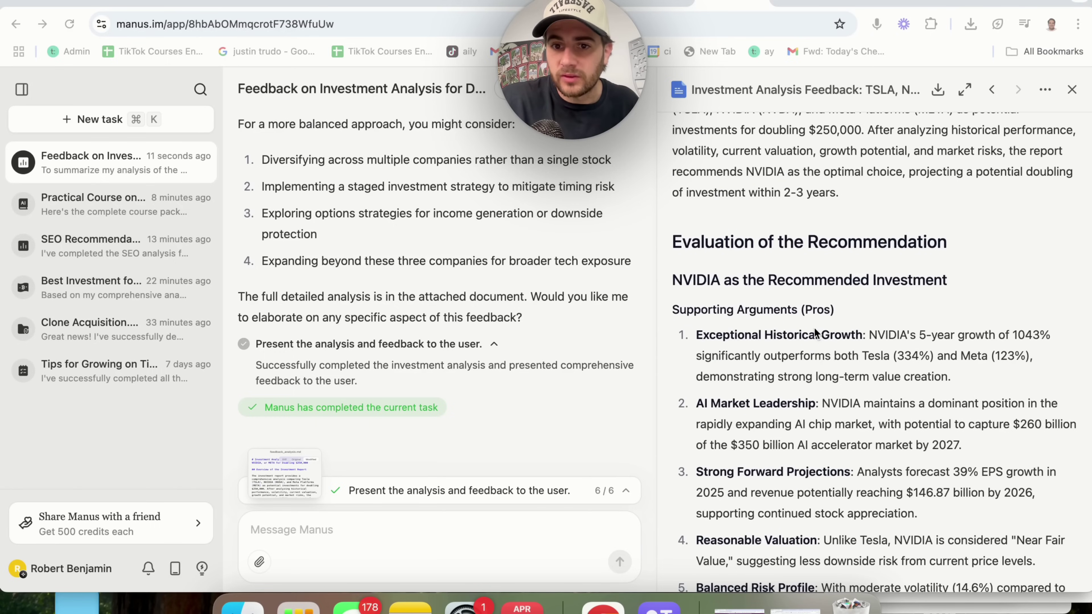
pyautogui.scroll(-10, 731, 296)
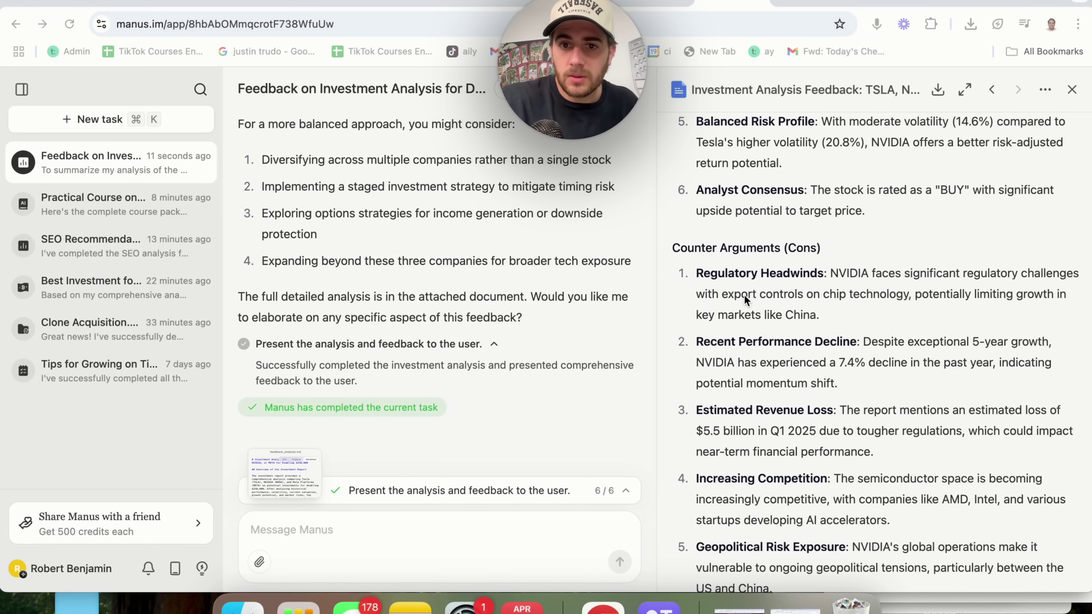
pyautogui.scroll(-12, 752, 295)
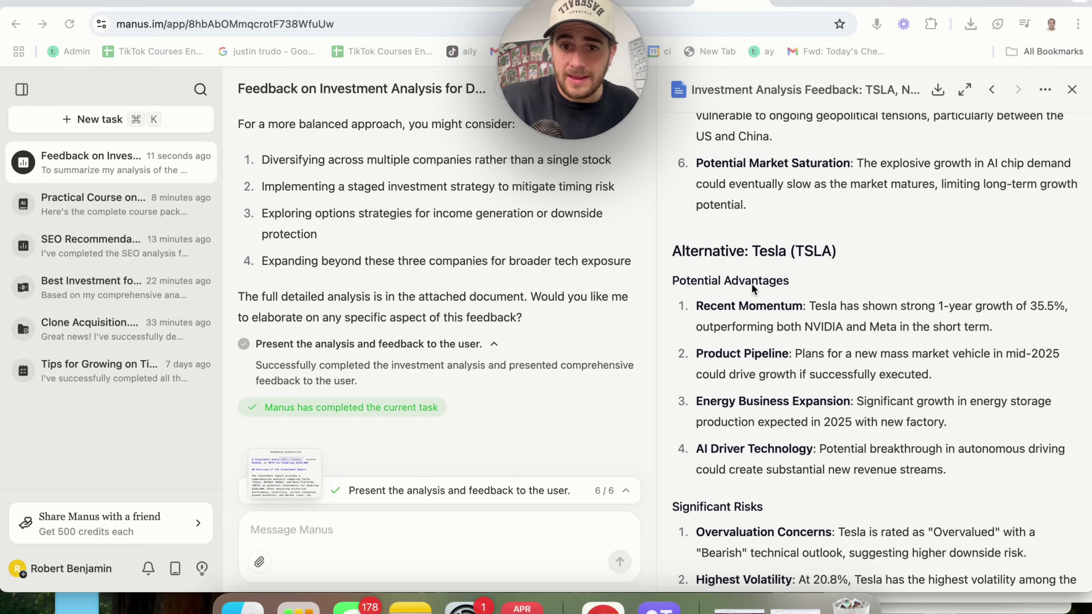
pyautogui.scroll(-10, 744, 332)
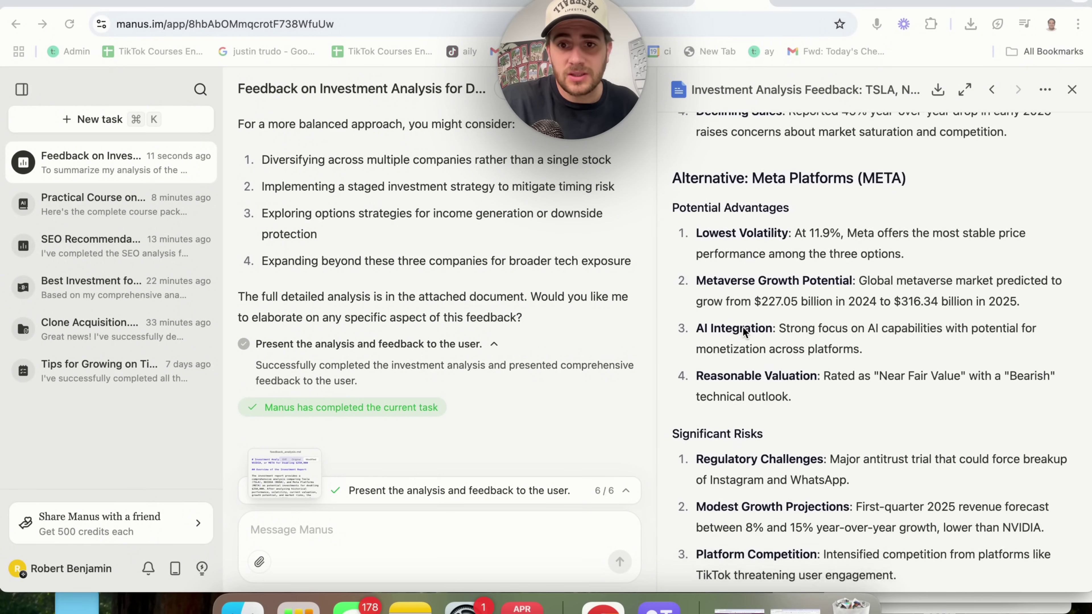
pyautogui.scroll(-9, 742, 326)
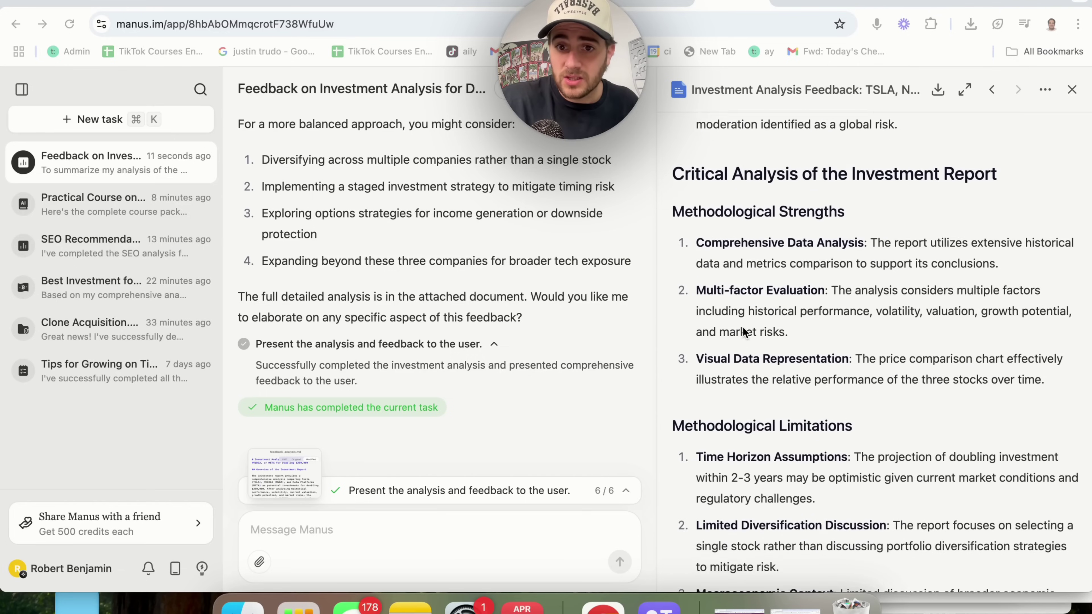
pyautogui.scroll(-9, 745, 332)
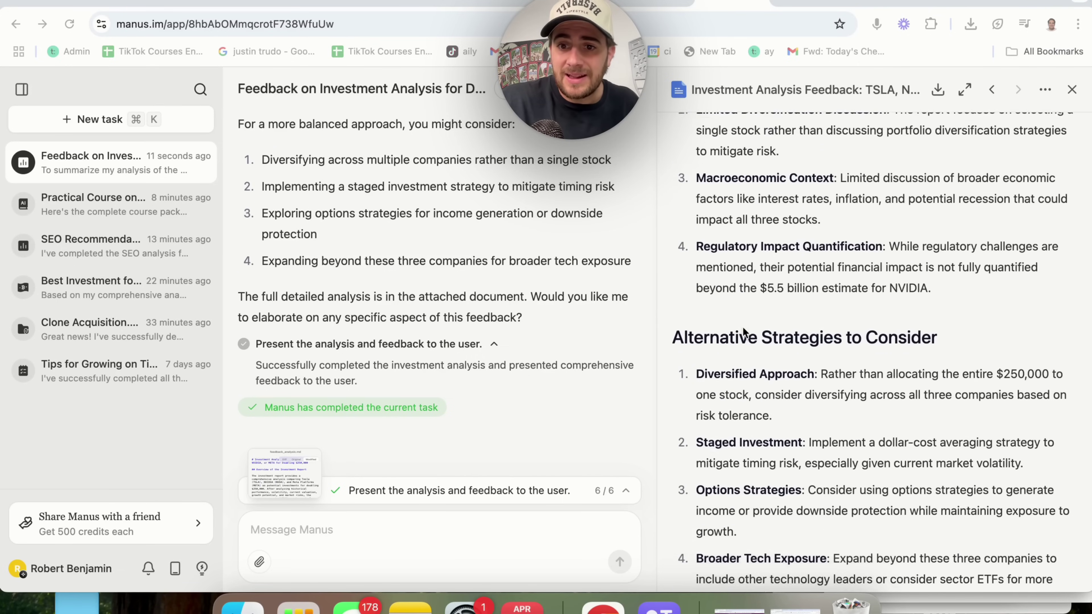
pyautogui.scroll(-5, 743, 329)
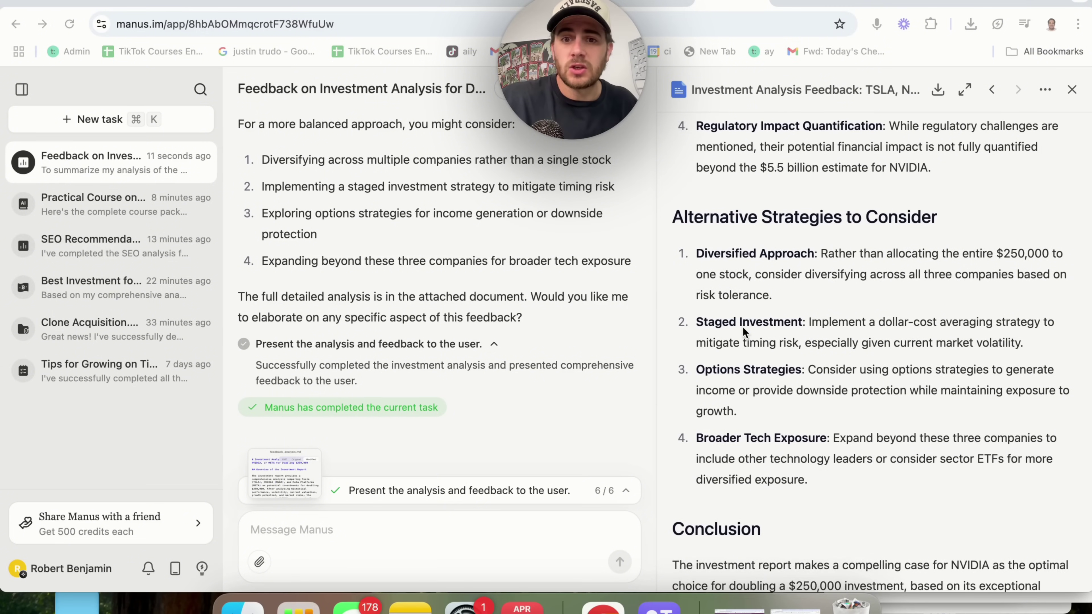
pyautogui.scroll(-1, 743, 329)
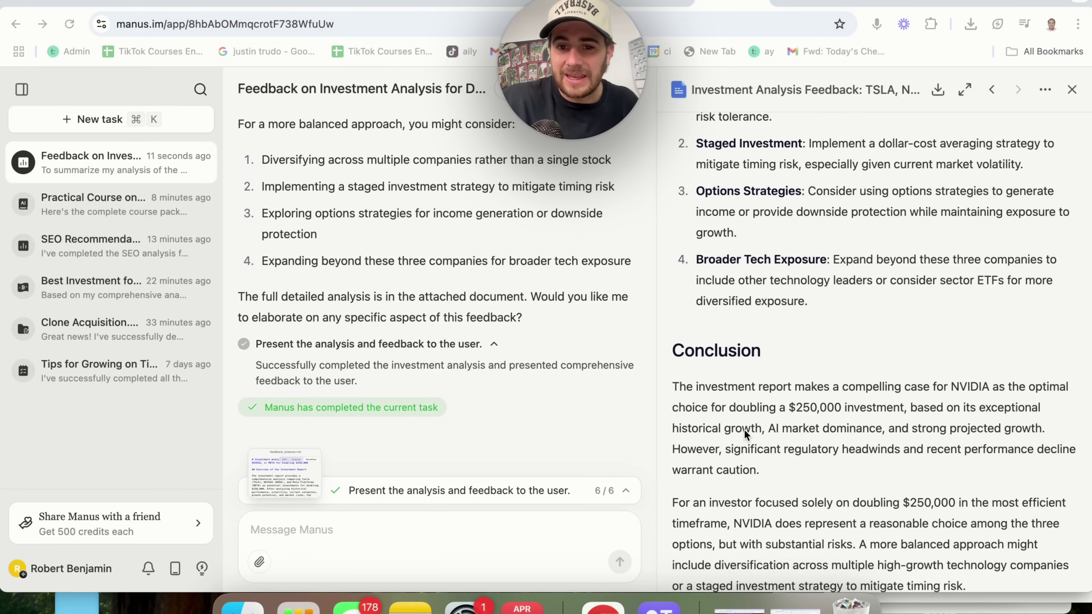
pyautogui.scroll(-3, 744, 432)
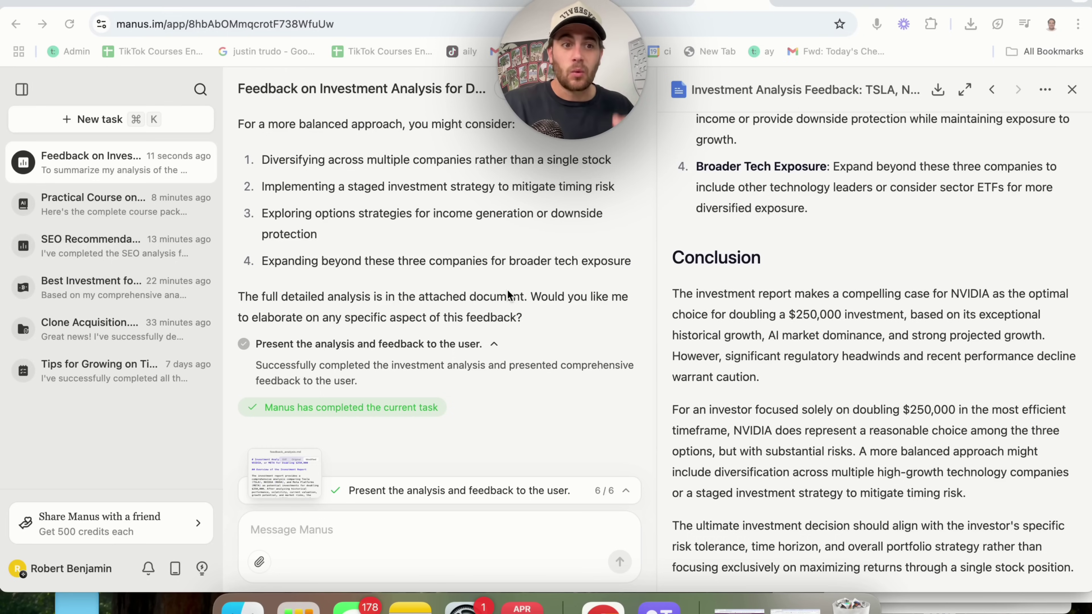